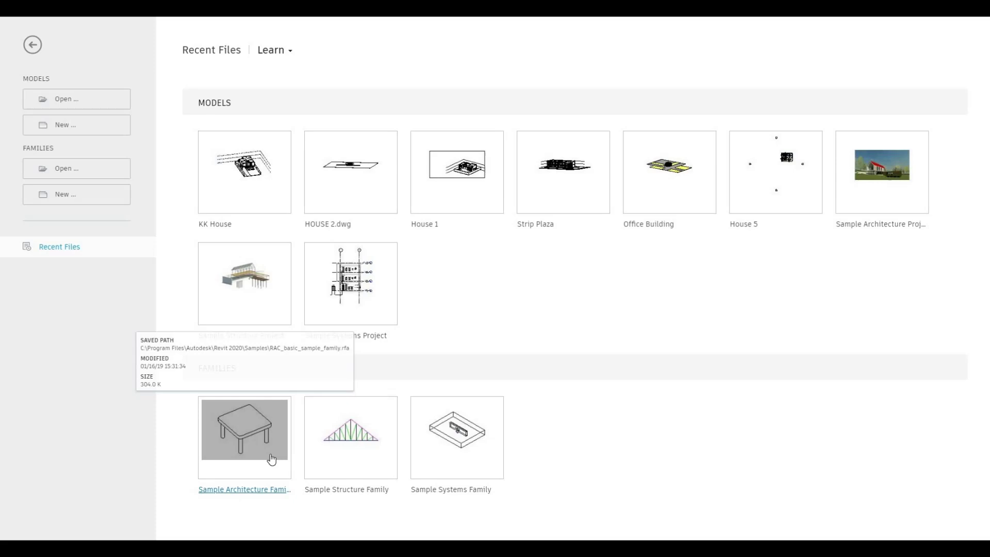
# Start a new project from the Architectural Template and land on its empty Level 1 plan
pyautogui.click(91, 128)
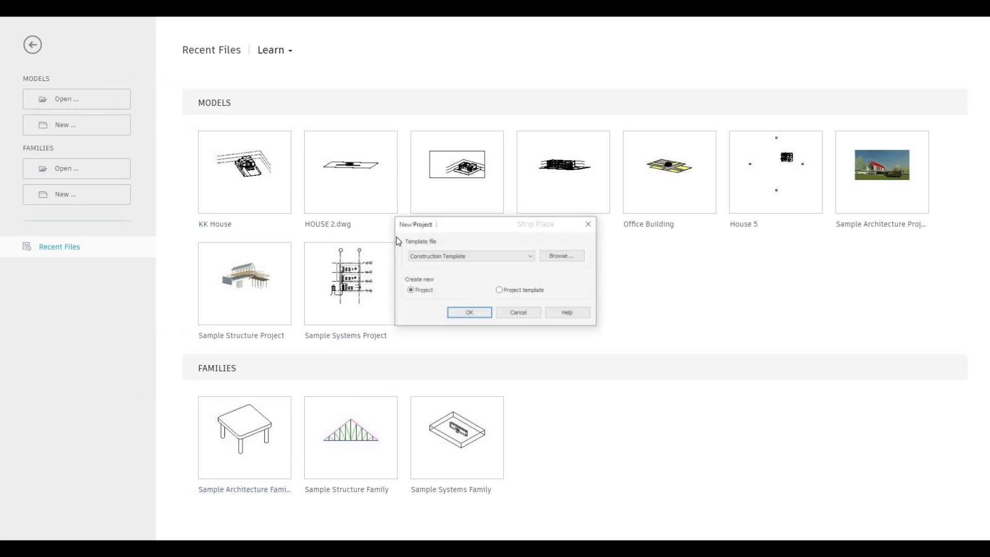
pyautogui.click(476, 256)
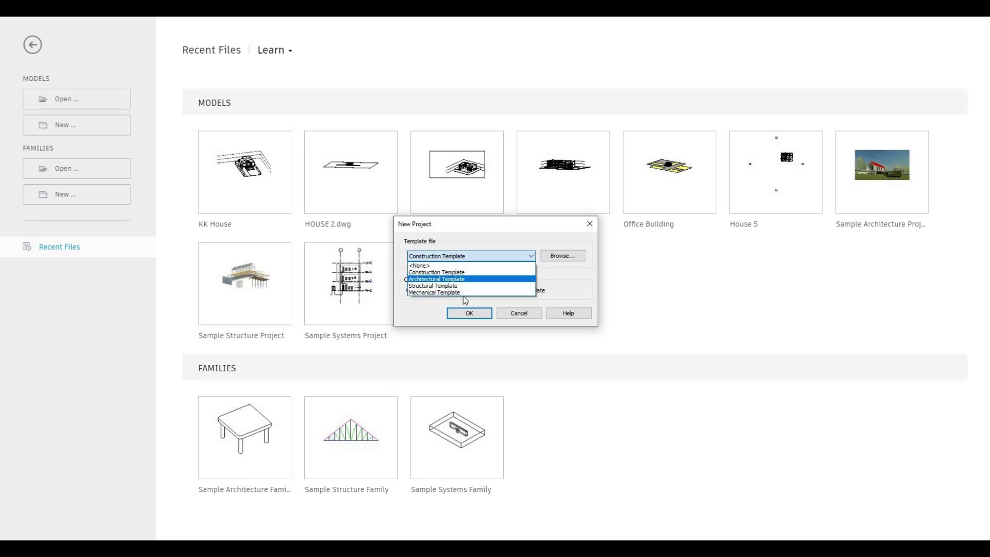
pyautogui.click(478, 317)
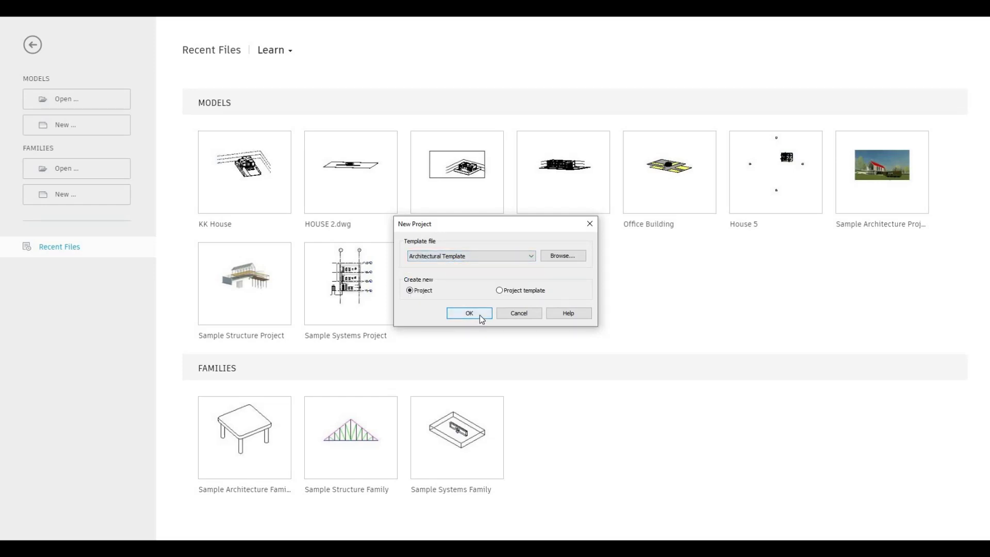
pyautogui.click(469, 314)
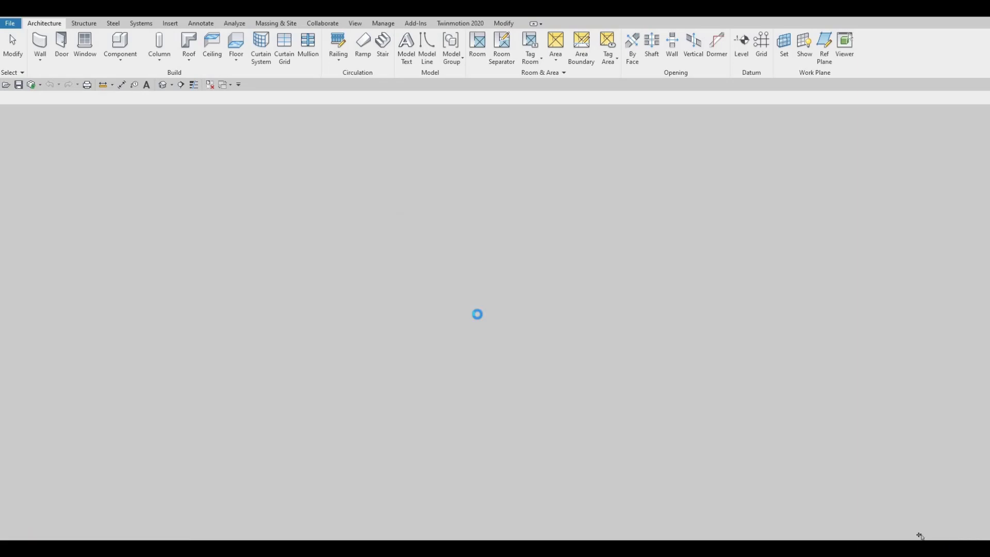
pyautogui.press('Escape')
pyautogui.press('F1')
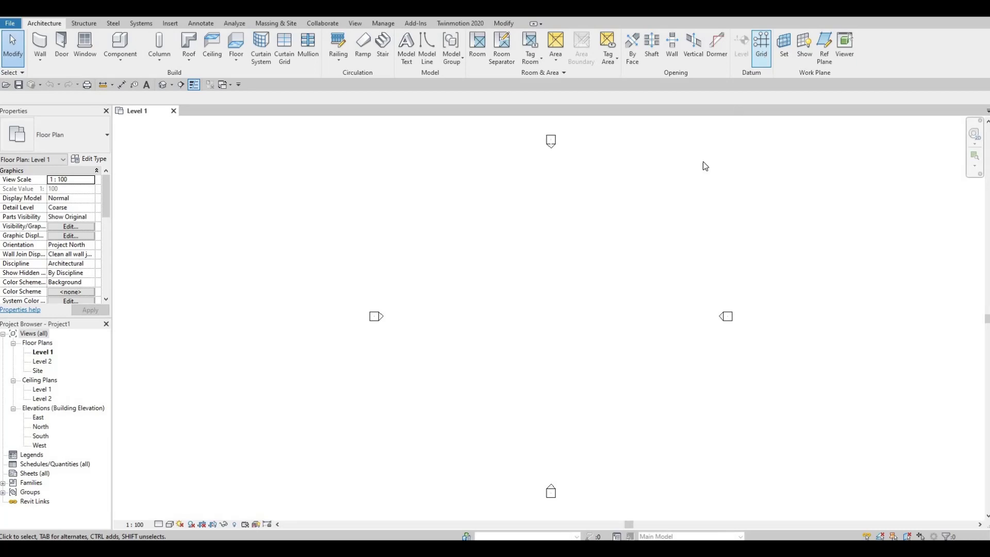
# Draw vertical grid line 1 with the GR command, from bottom to top
pyautogui.press('g')
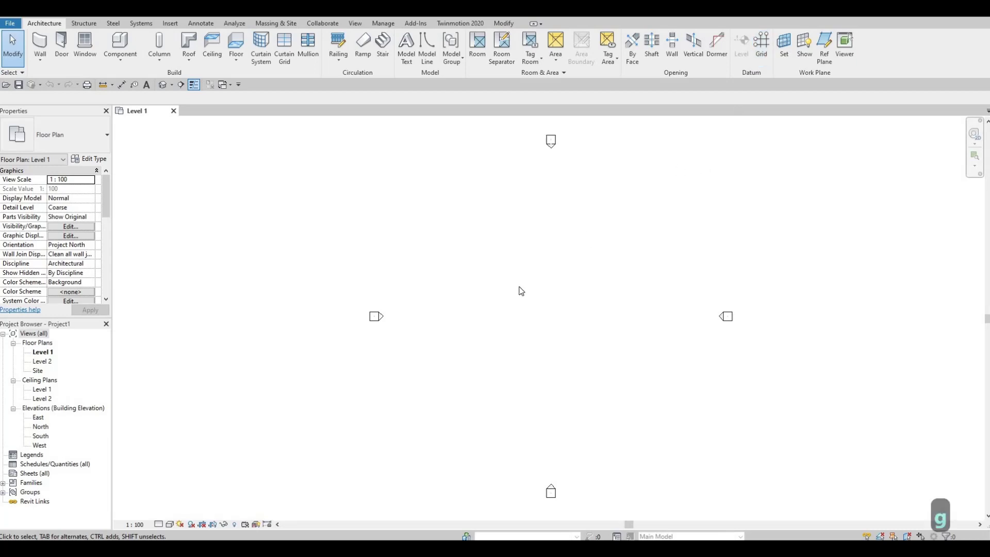
pyautogui.press('r')
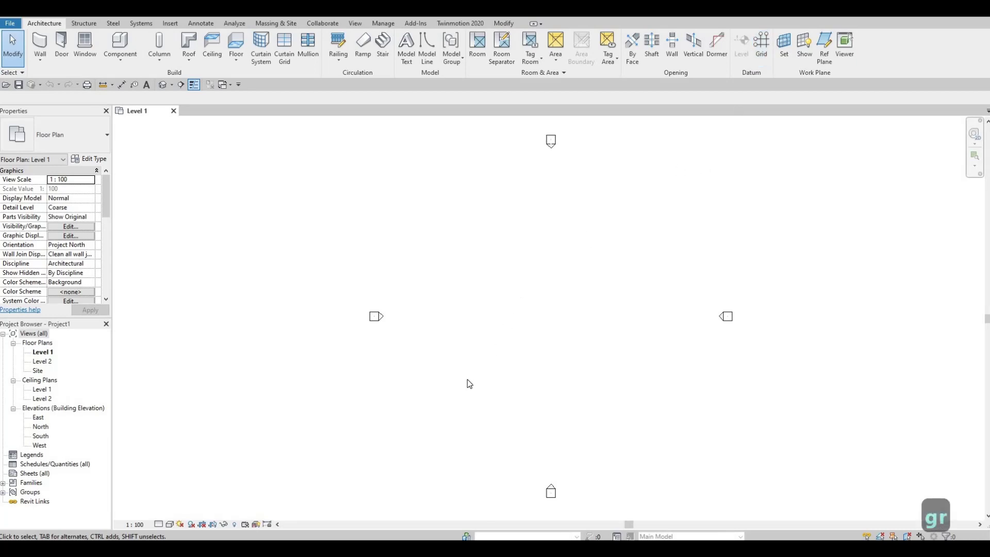
pyautogui.click(456, 408)
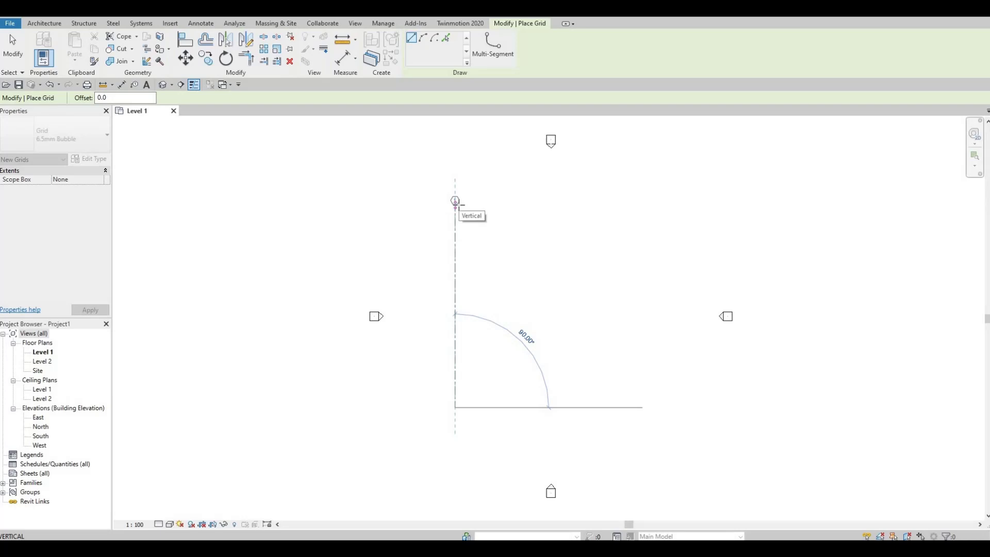
pyautogui.click(456, 203)
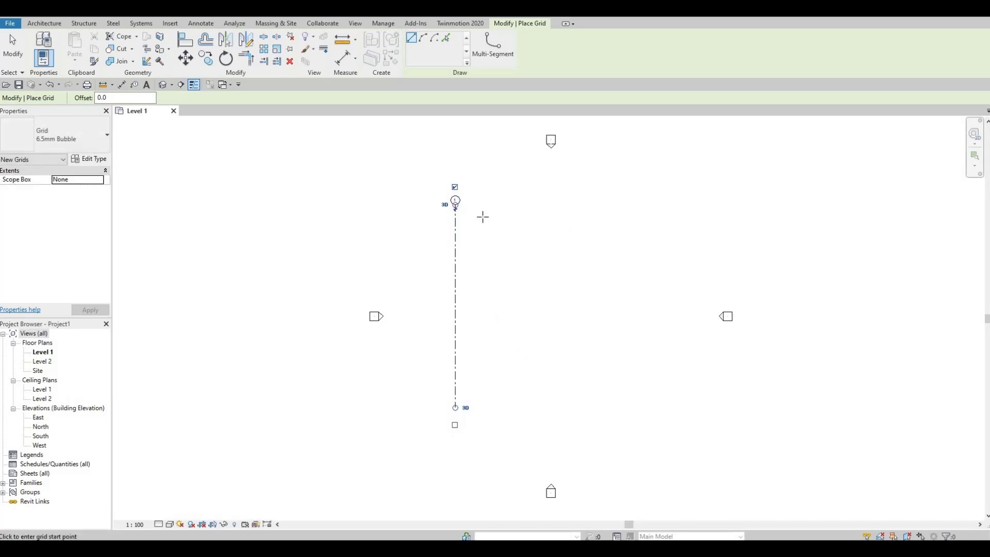
pyautogui.press('Escape')
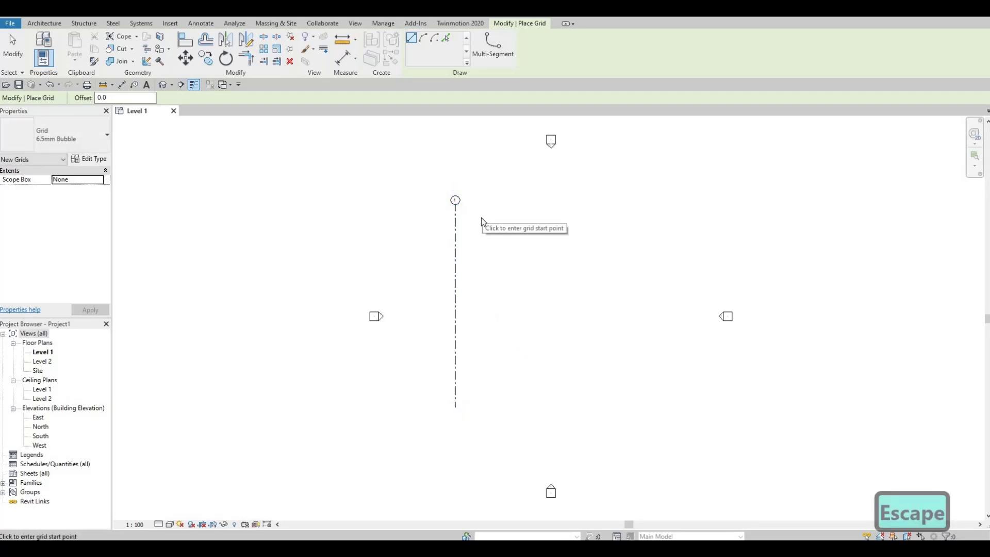
pyautogui.press('Escape')
# Toggle grid 1's lower bubble on and off, keeping only the top bubble
pyautogui.scroll(1, 463, 212)
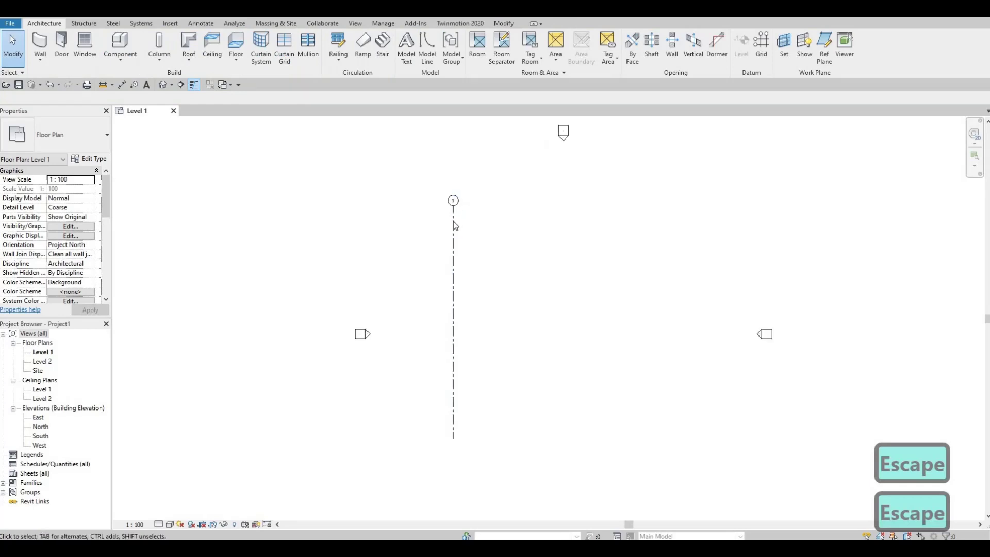
pyautogui.click(454, 223)
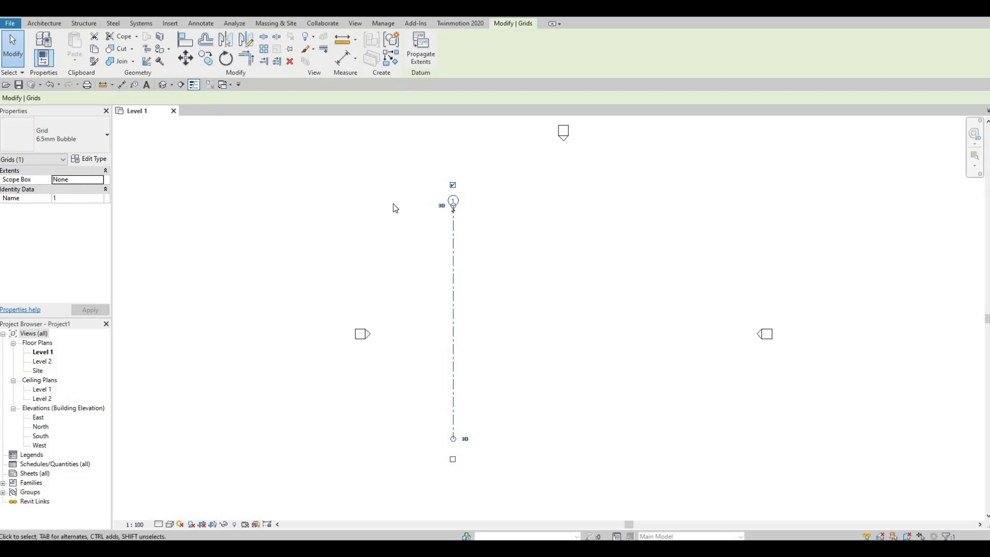
pyautogui.press('c')
pyautogui.press('o')
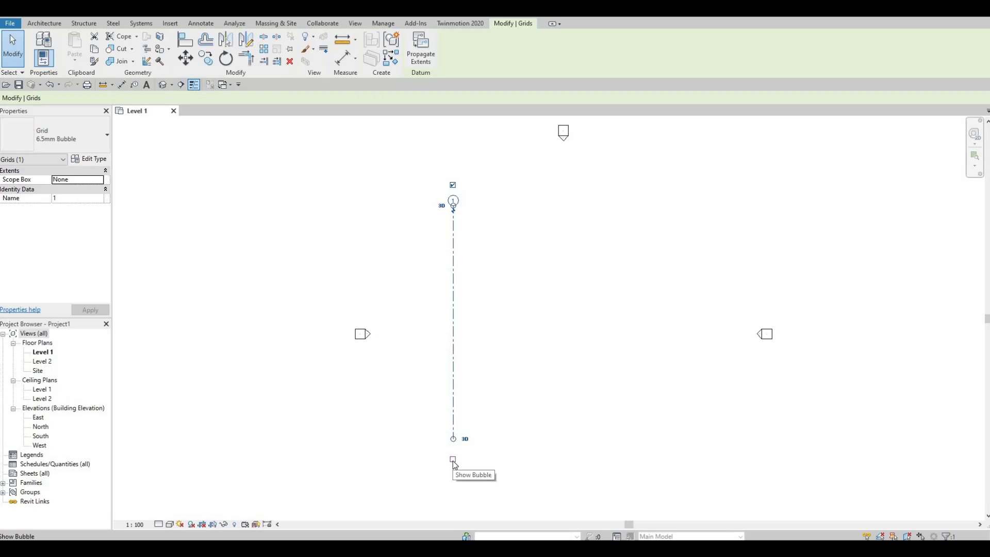
pyautogui.click(453, 459)
pyautogui.click(454, 460)
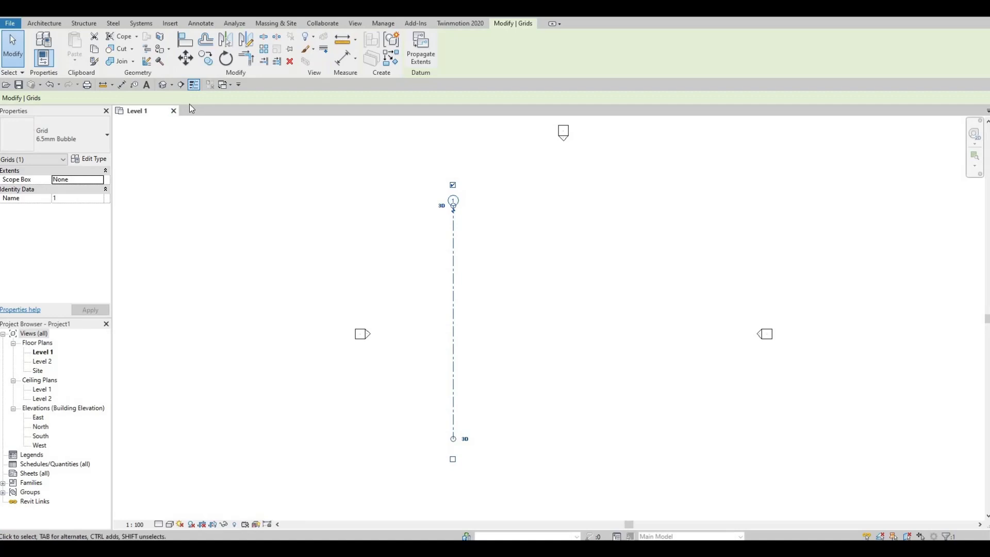
pyautogui.press('F1')
pyautogui.press('F1')
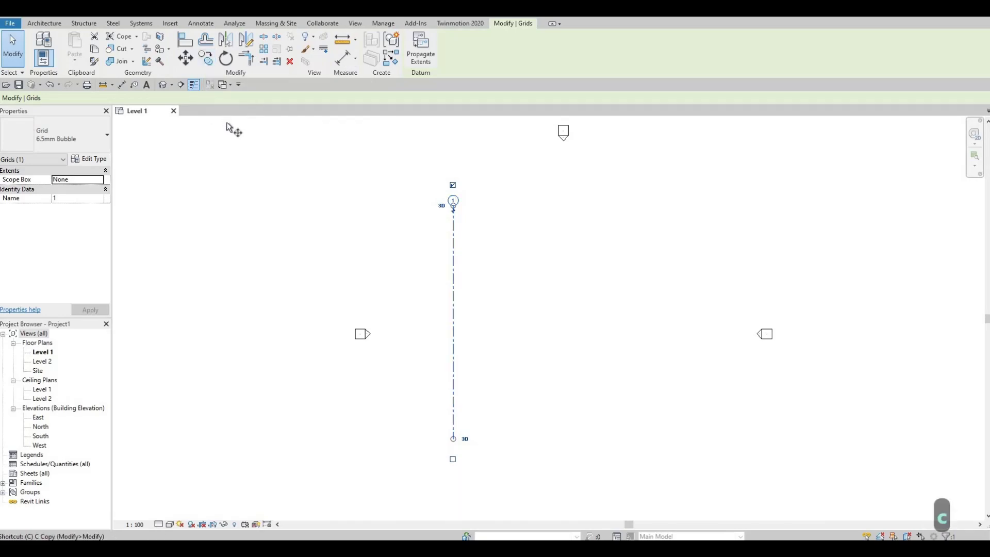
# Copy grid 1 with CO and Multiple ticked to create grid 2 at 3500
pyautogui.press('c')
pyautogui.press('o')
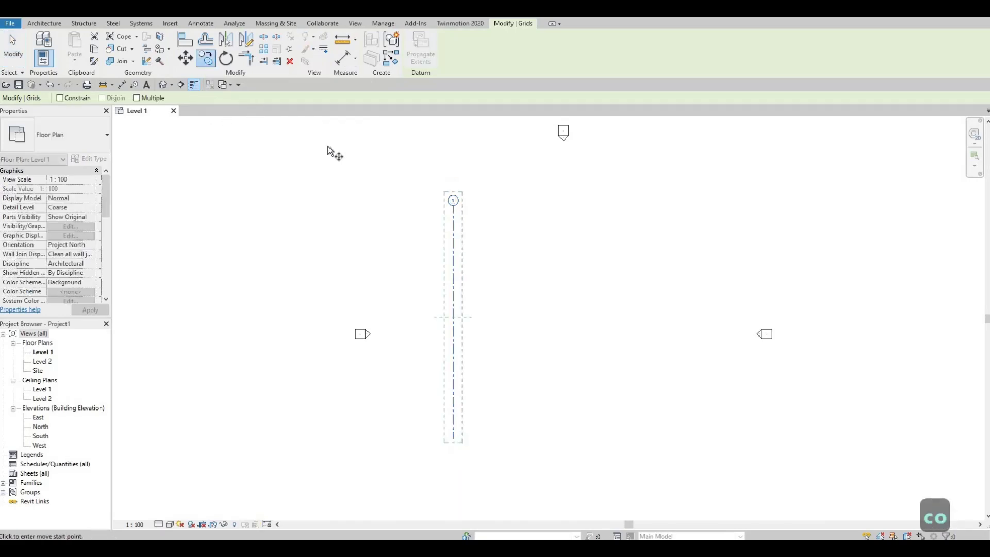
pyautogui.click(137, 98)
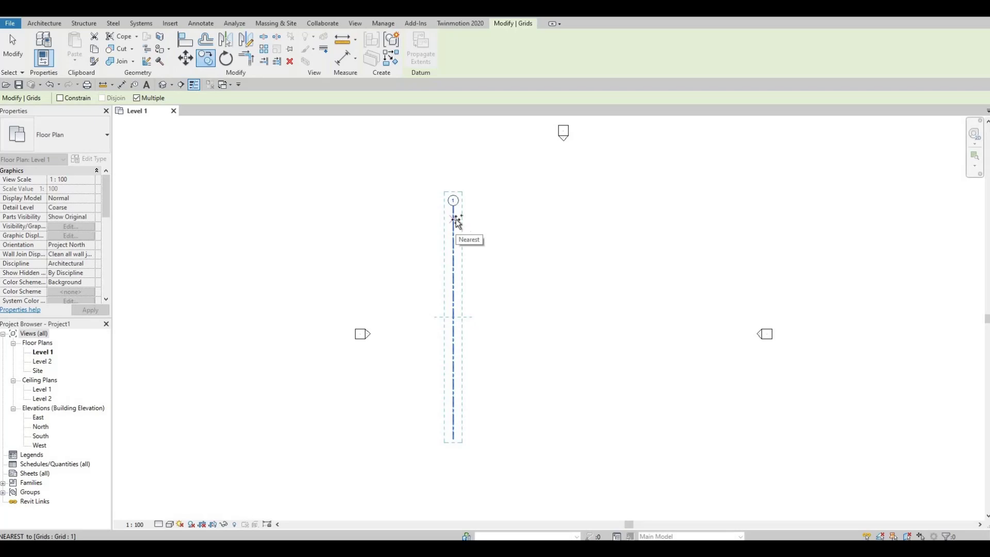
pyautogui.click(458, 222)
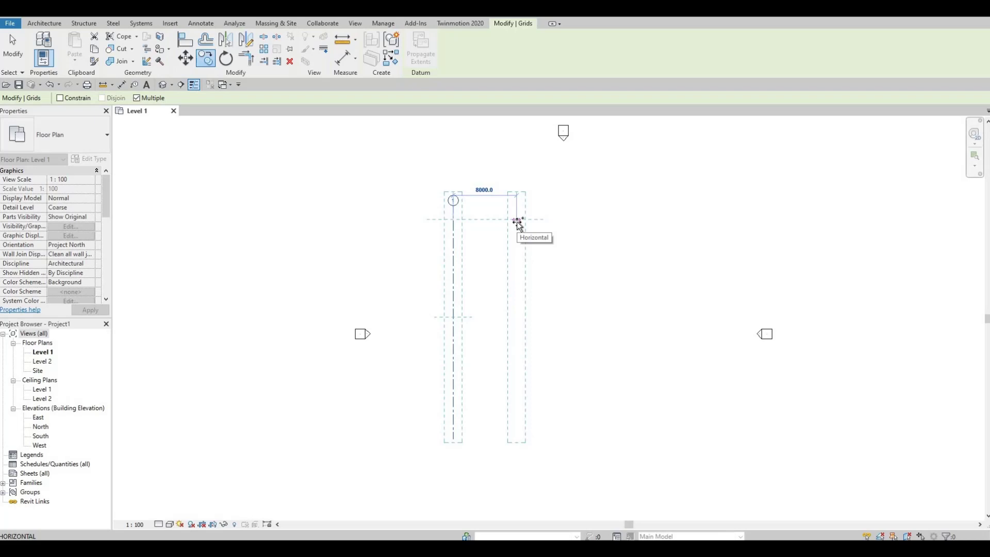
pyautogui.write('3500')
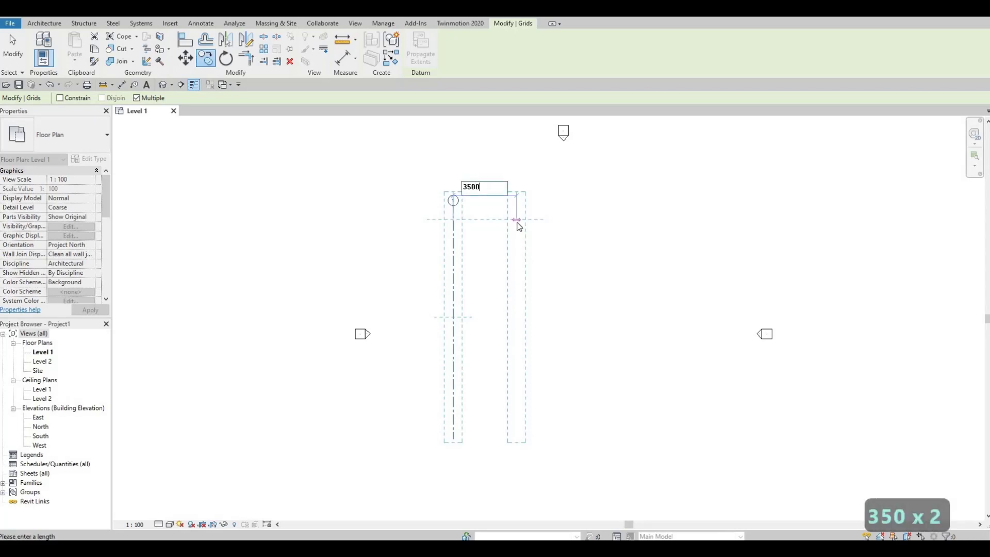
pyautogui.press('Return')
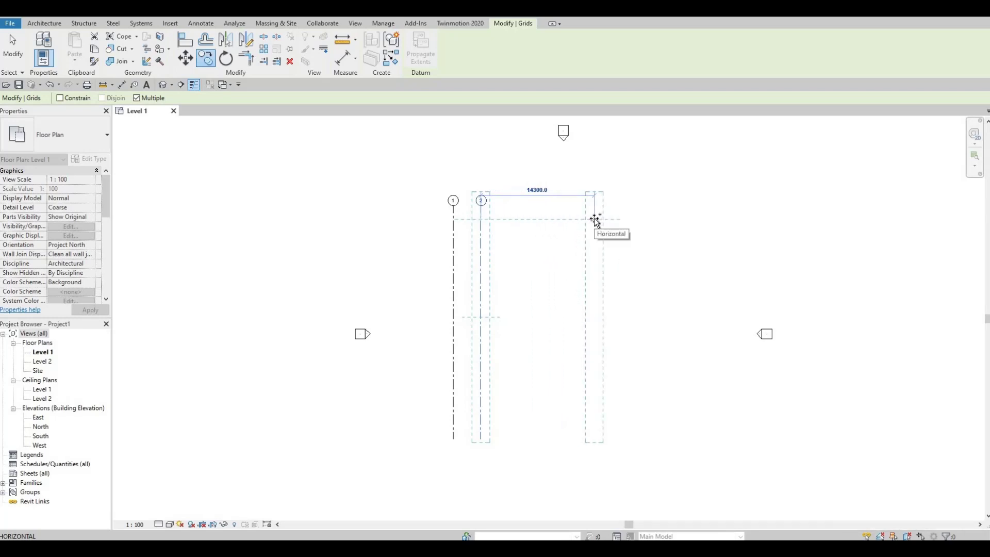
# Place grid 3 at 6500 from grid 2 and end the copy
pyautogui.write('645')
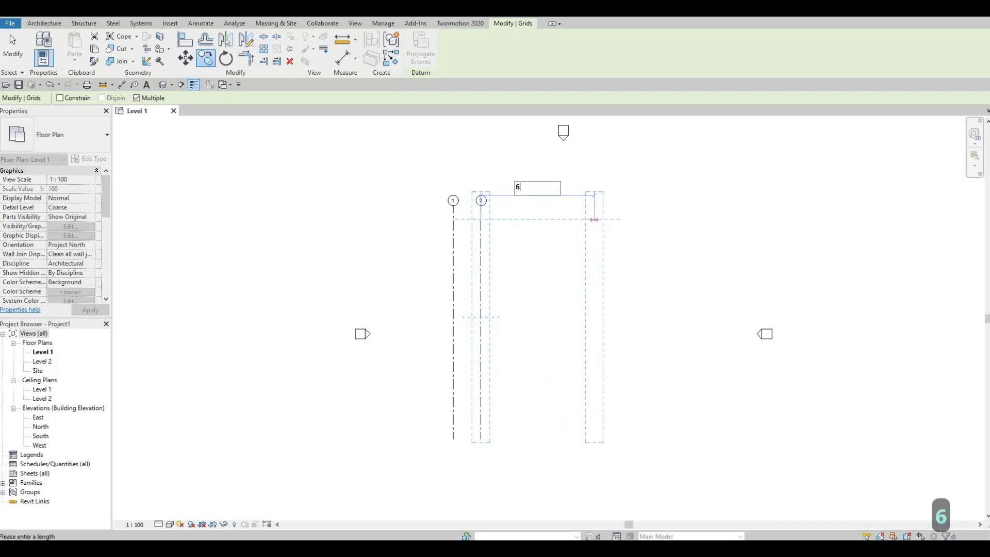
pyautogui.press('BackSpace')
pyautogui.press('BackSpace')
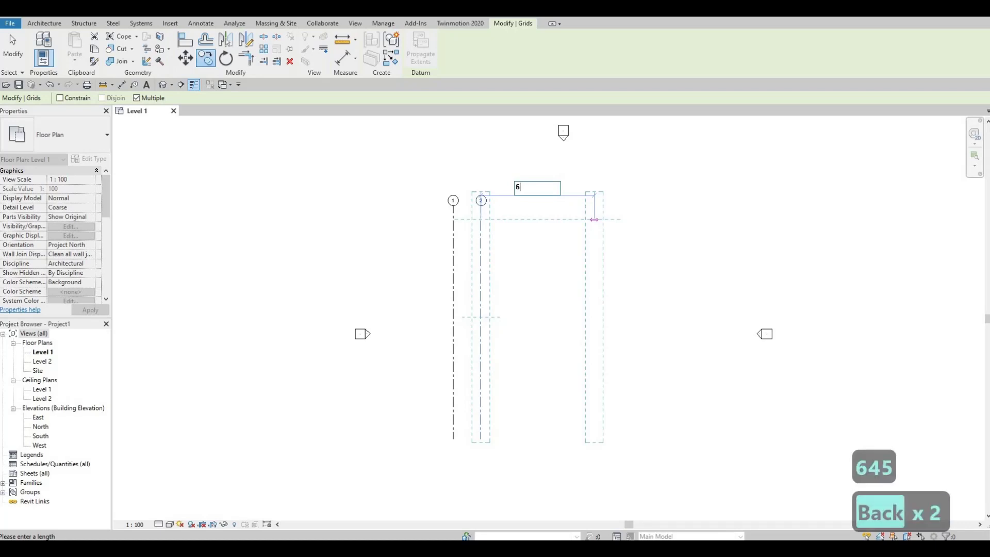
pyautogui.write('500')
pyautogui.press('Return')
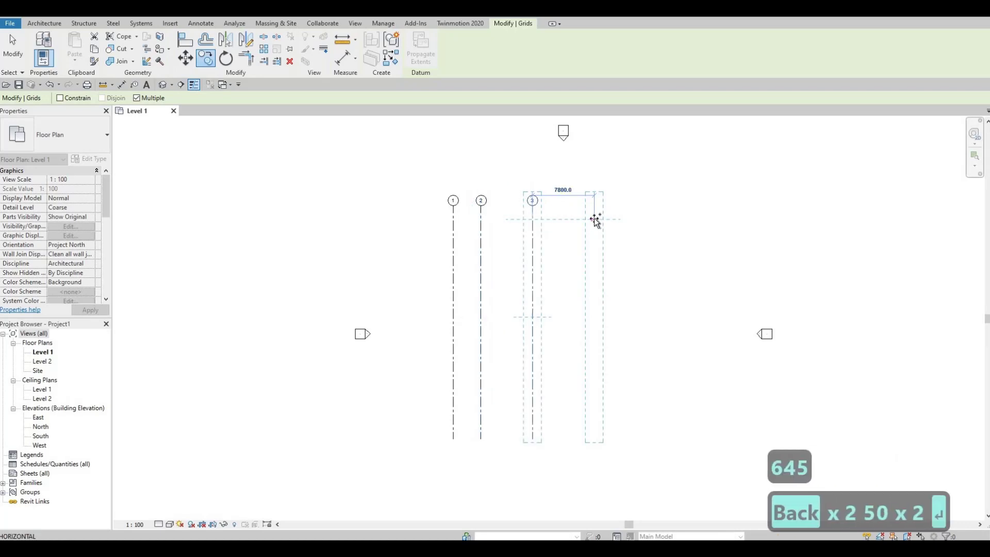
pyautogui.press('Escape')
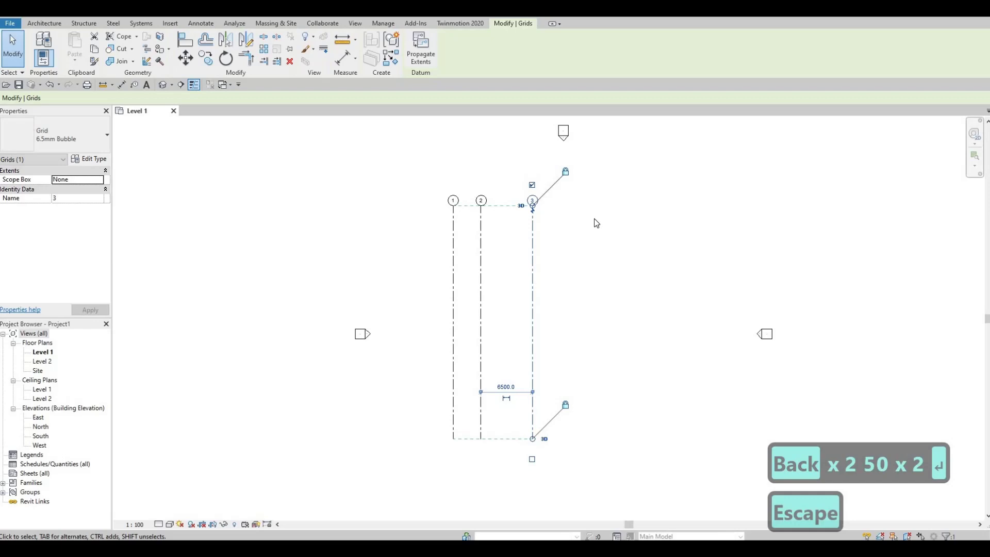
pyautogui.press('Escape')
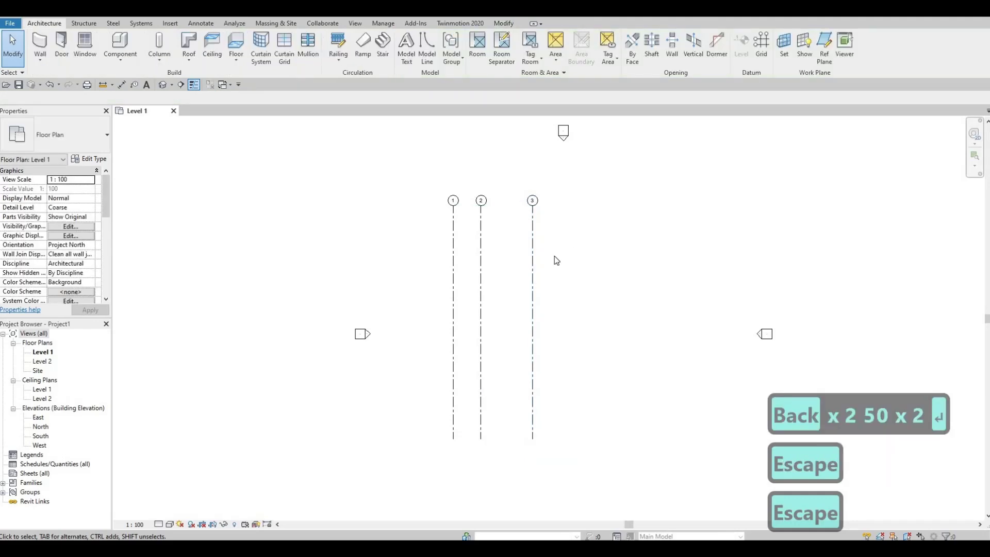
pyautogui.click(762, 49)
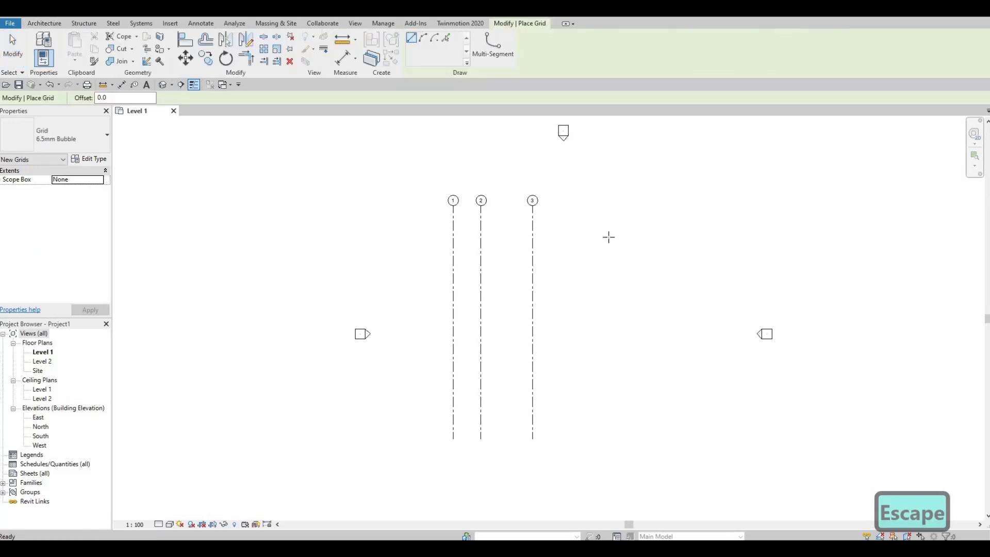
# Draw a horizontal grid line from right of grid 3 leftward across grids 1–3
pyautogui.click(580, 230)
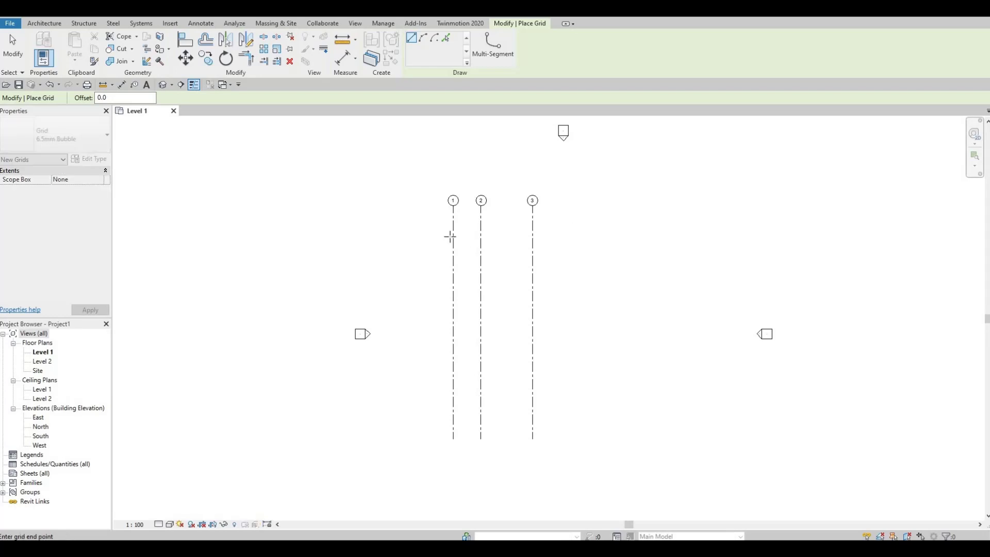
pyautogui.click(402, 230)
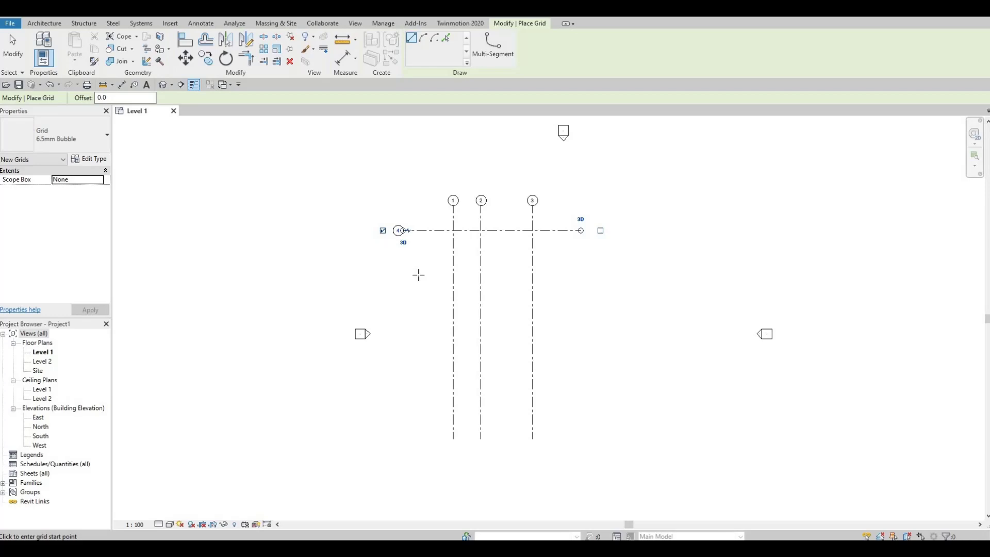
pyautogui.press('Escape')
pyautogui.press('Escape')
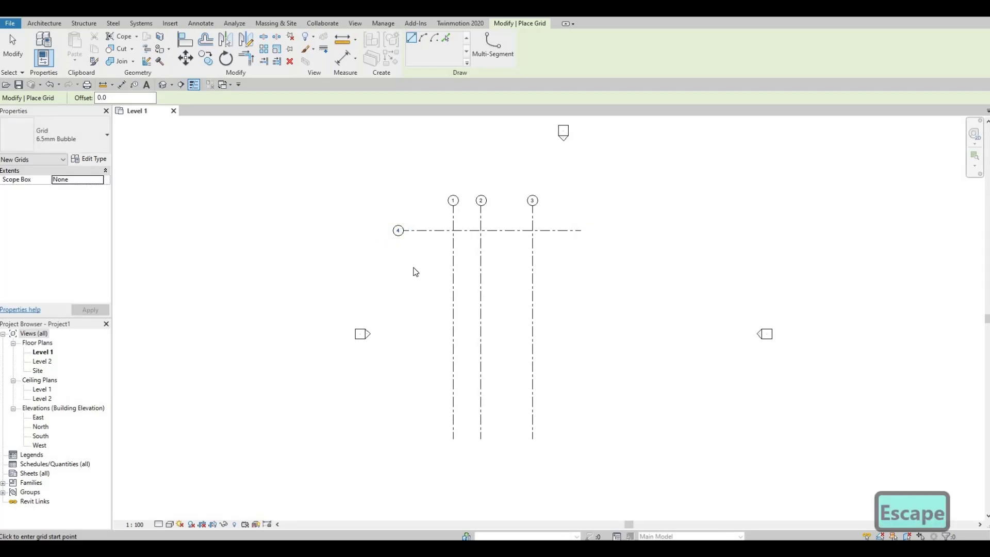
# Rename the new horizontal grid's label from 4 to A
pyautogui.scroll(6, 398, 231)
pyautogui.click(413, 236)
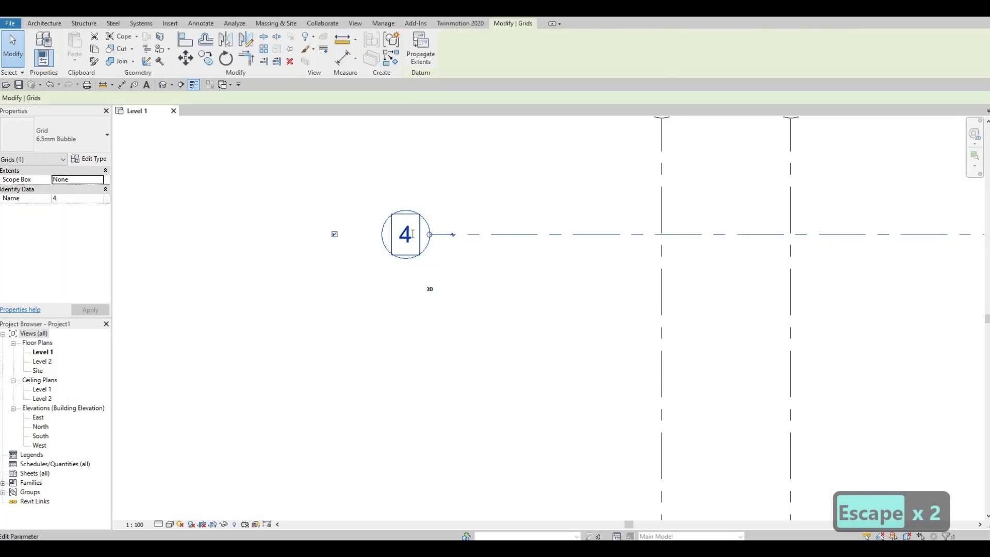
pyautogui.click(413, 234)
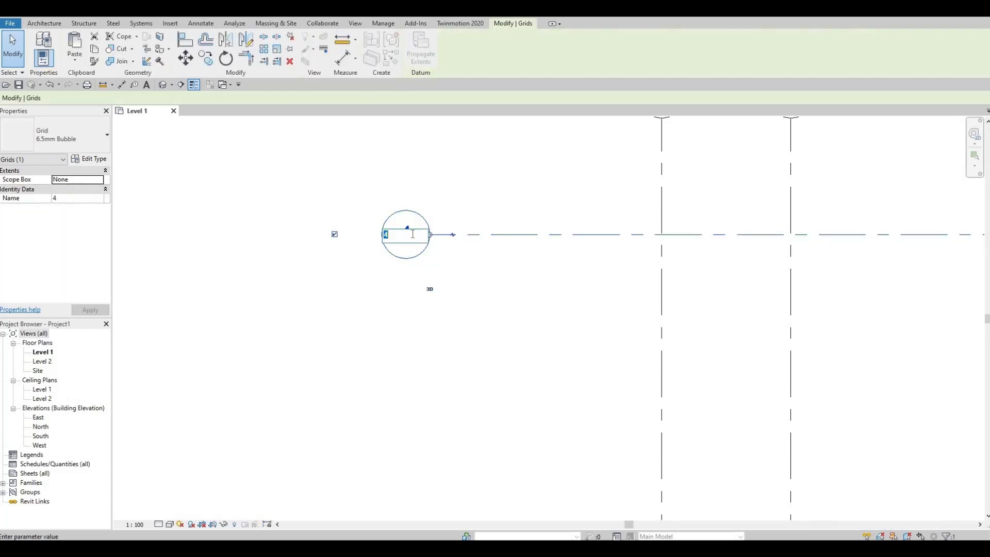
pyautogui.write('A')
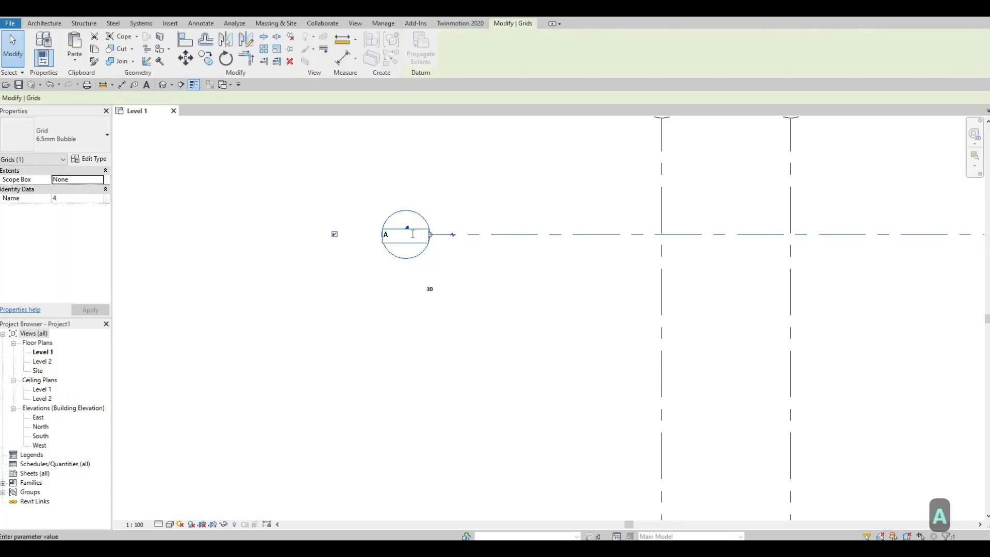
pyautogui.press('Return')
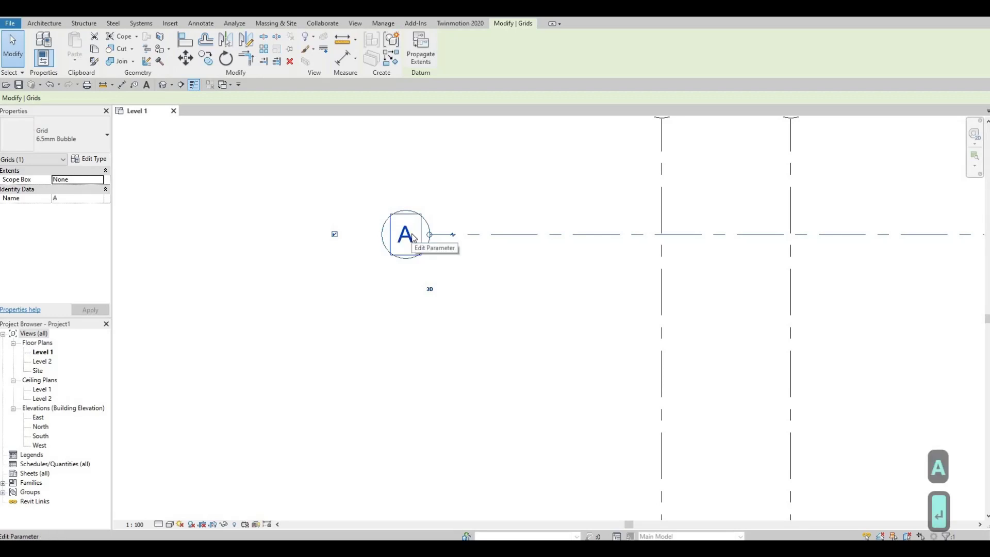
pyautogui.press('Escape')
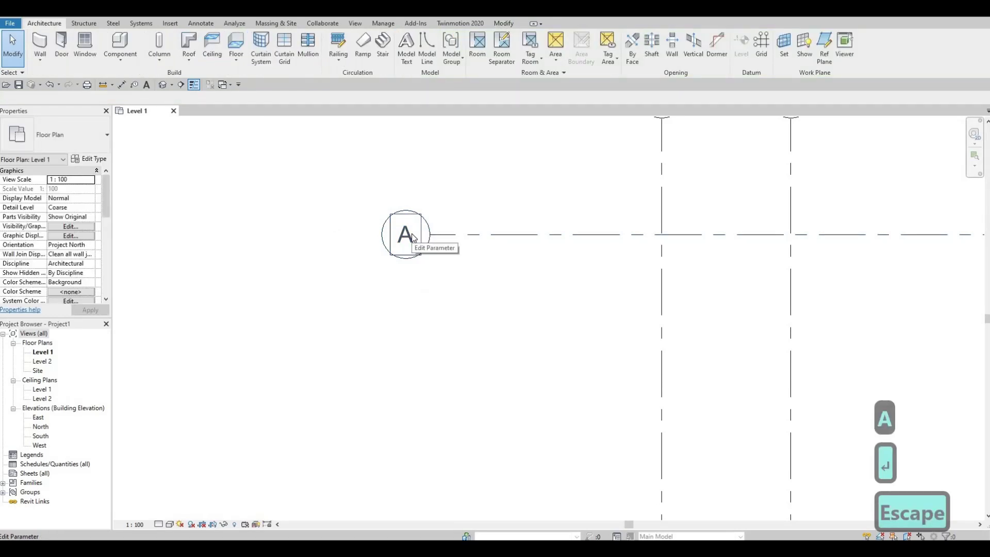
pyautogui.press('Escape')
pyautogui.scroll(-1, 485, 285)
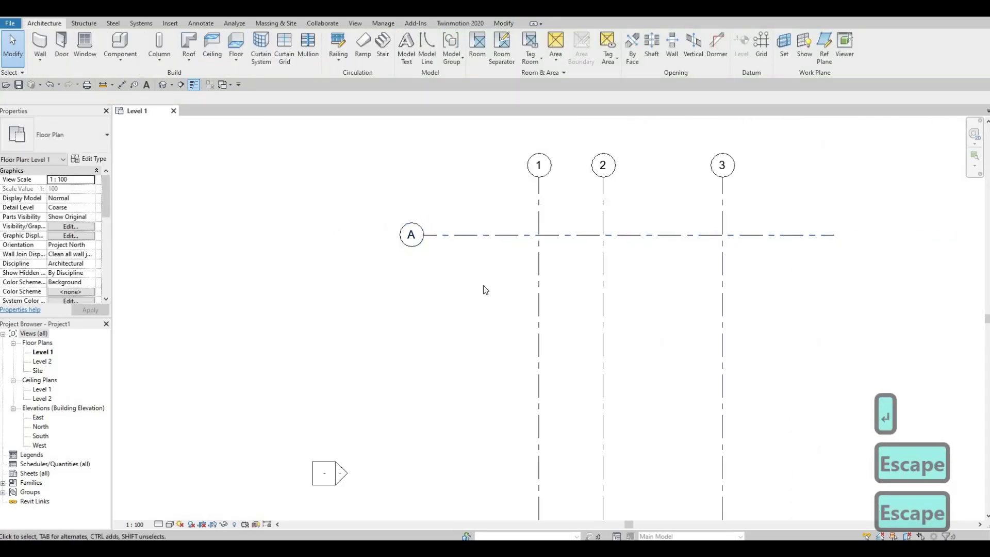
# Copy grid A with CO to make grid B 4500 below and grid C 5500 further
pyautogui.click(476, 237)
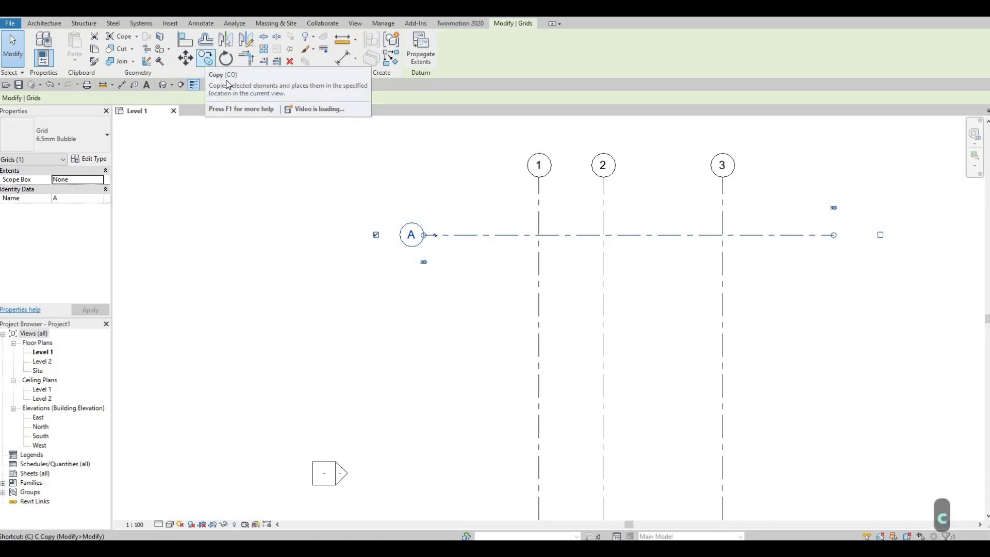
pyautogui.press('c')
pyautogui.press('o')
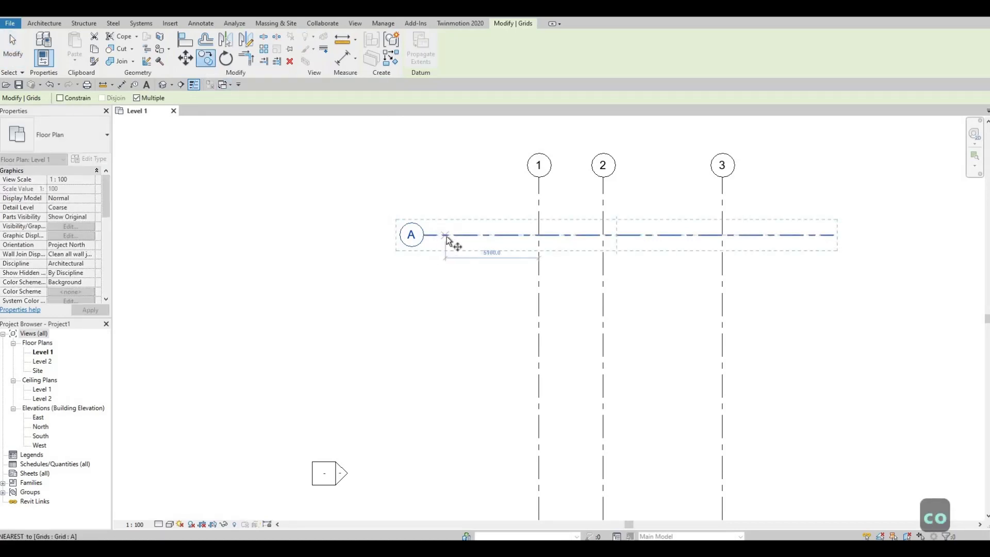
pyautogui.click(469, 247)
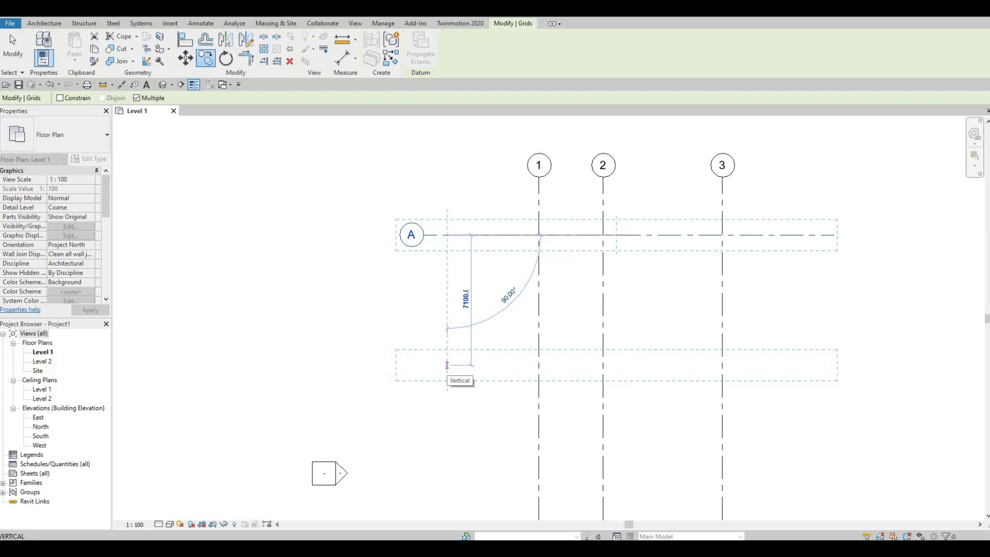
pyautogui.write('4500')
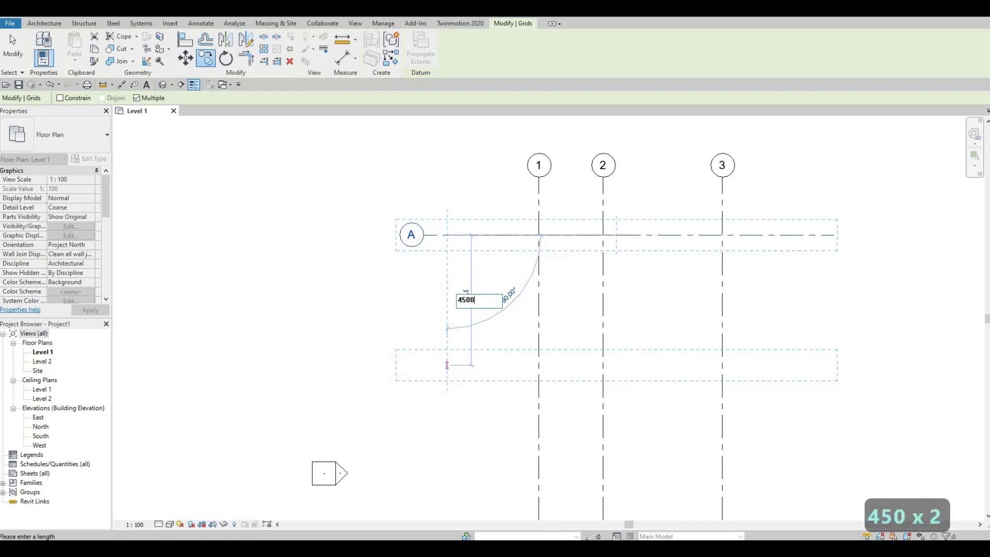
pyautogui.press('Return')
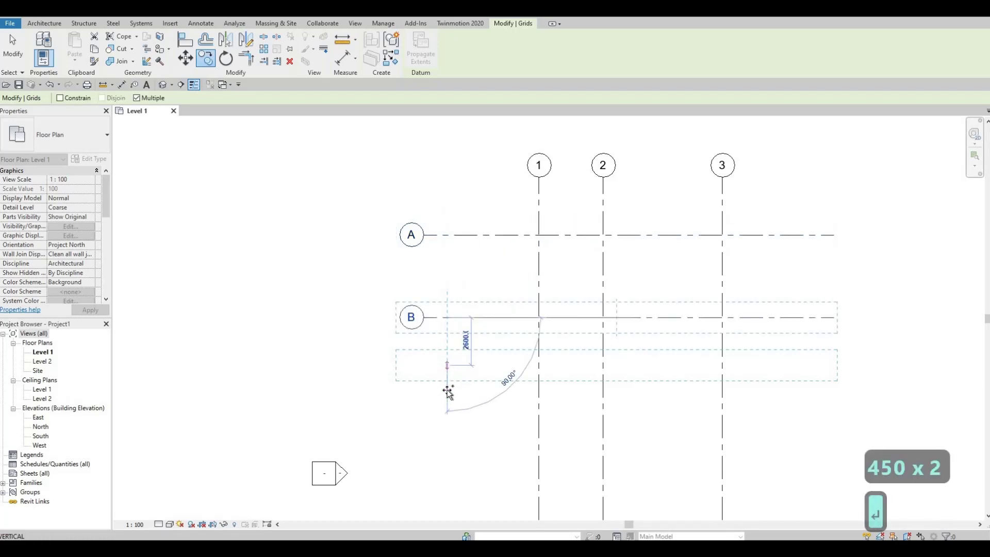
pyautogui.press('F1')
pyautogui.press('F1')
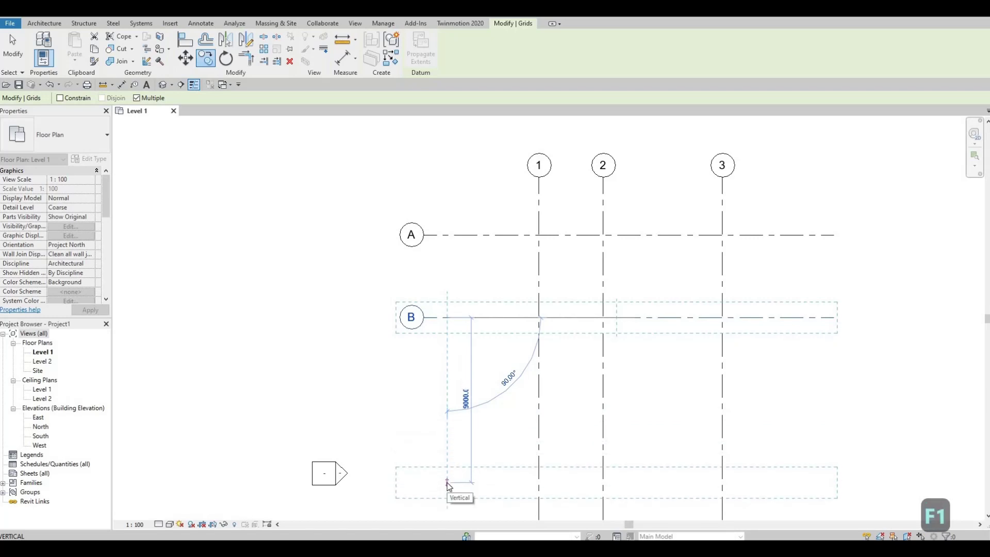
pyautogui.write('5500')
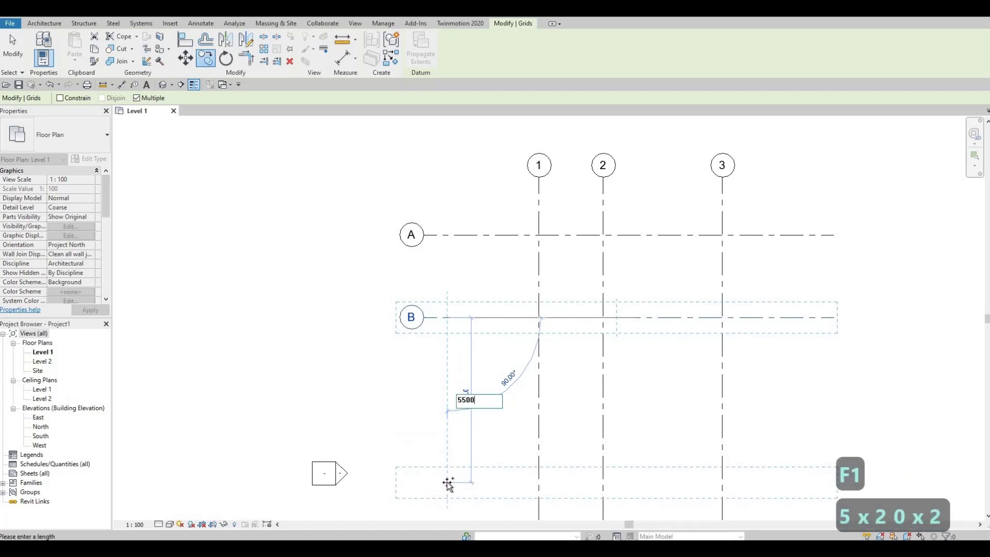
pyautogui.press('Return')
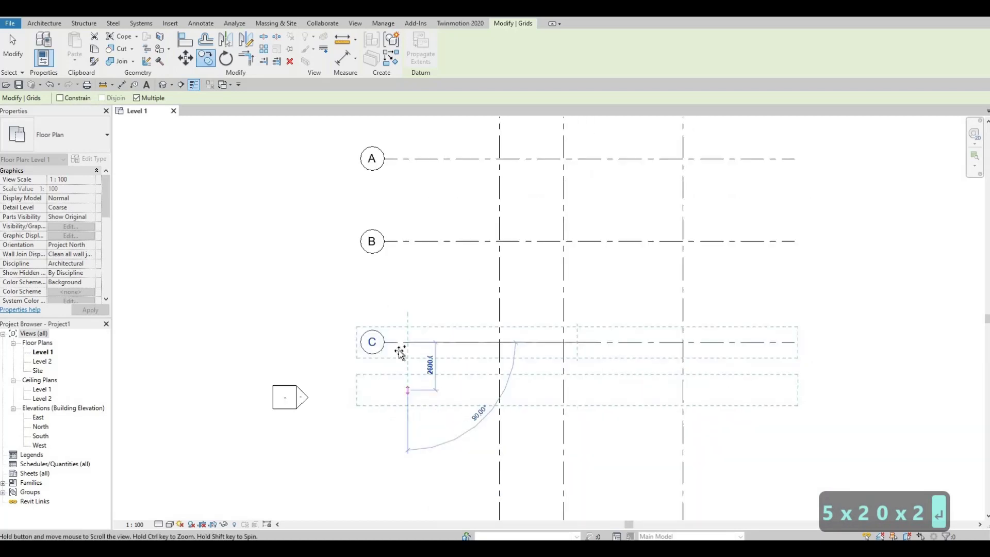
pyautogui.press('Escape')
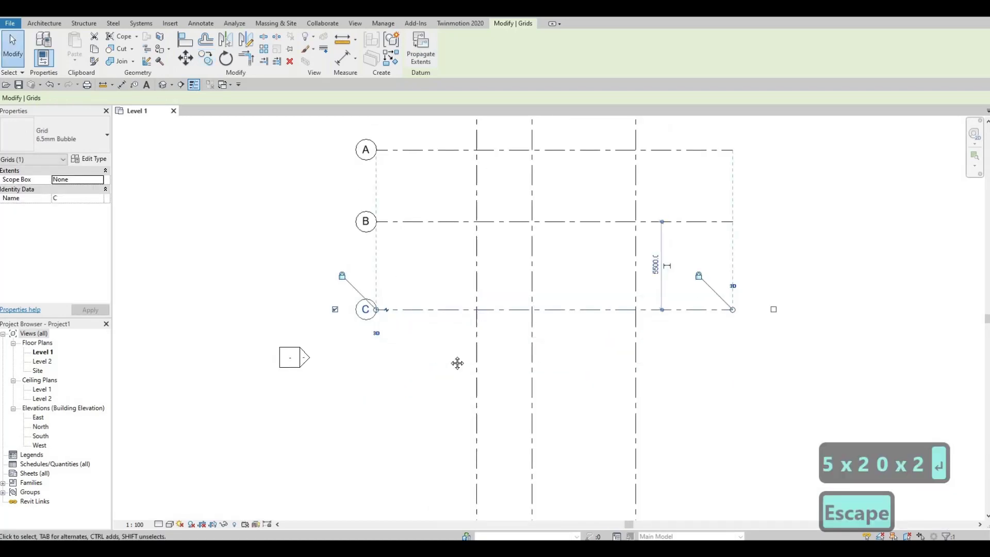
pyautogui.press('Escape')
# Fit the grids and elevation markers into view and select all six grid lines
pyautogui.scroll(-3, 454, 382)
pyautogui.middleClick(487, 382)
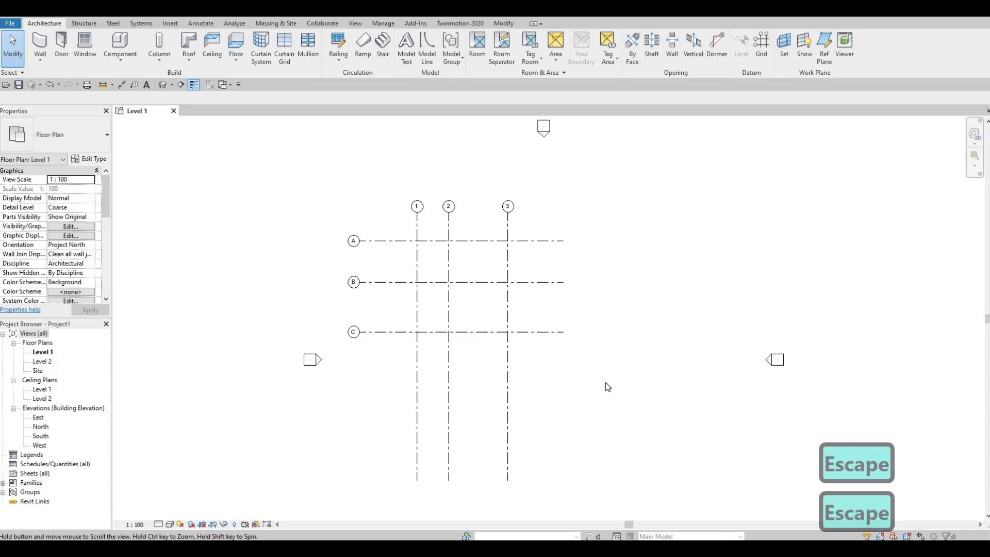
pyautogui.moveTo(606, 383); pyautogui.dragTo(382, 225)
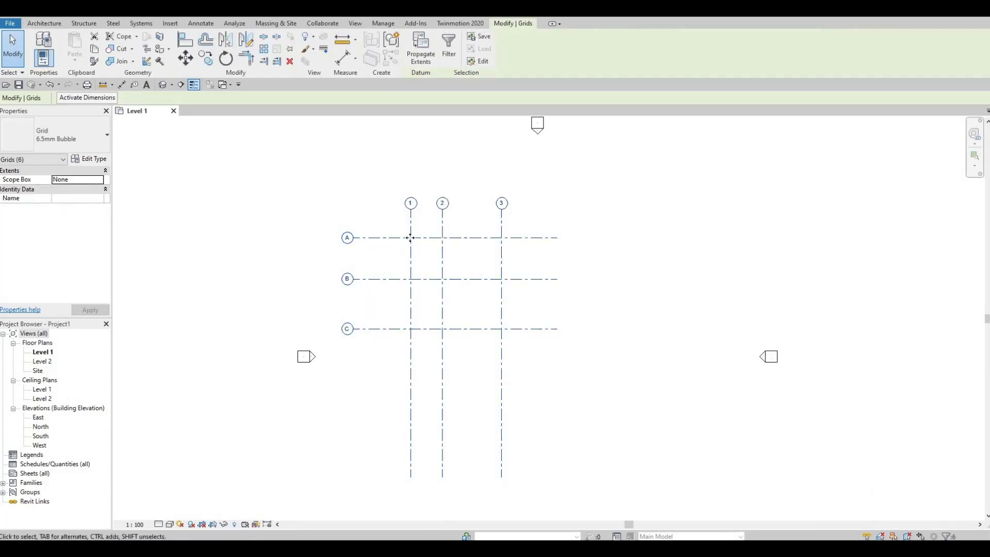
# Move the whole grid set to sit between the elevation markers
pyautogui.moveTo(451, 258); pyautogui.dragTo(494, 297)
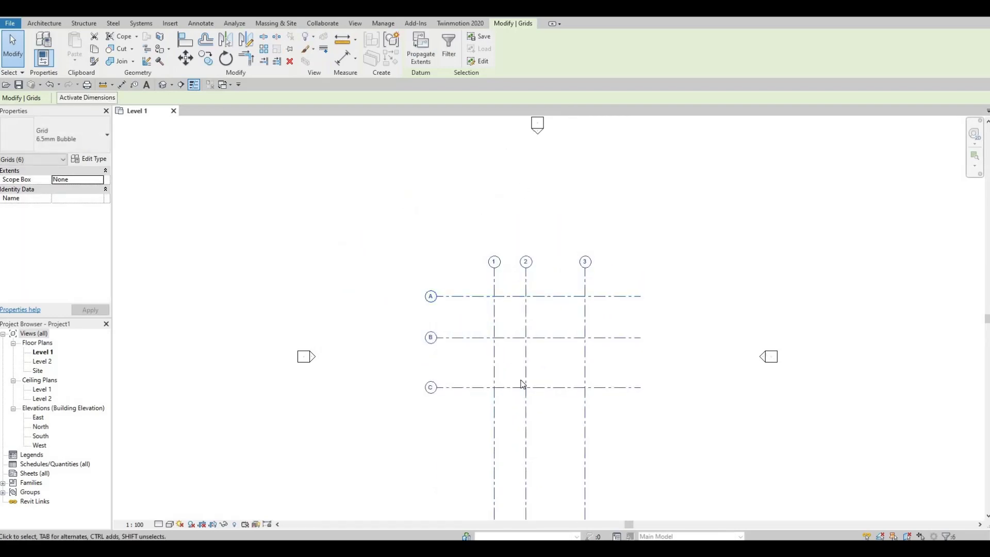
pyautogui.moveTo(552, 425)
pyautogui.mouseDown(button='middle')
pyautogui.moveTo(526, 336)
pyautogui.moveTo(481, 361)
pyautogui.mouseUp(button='middle')
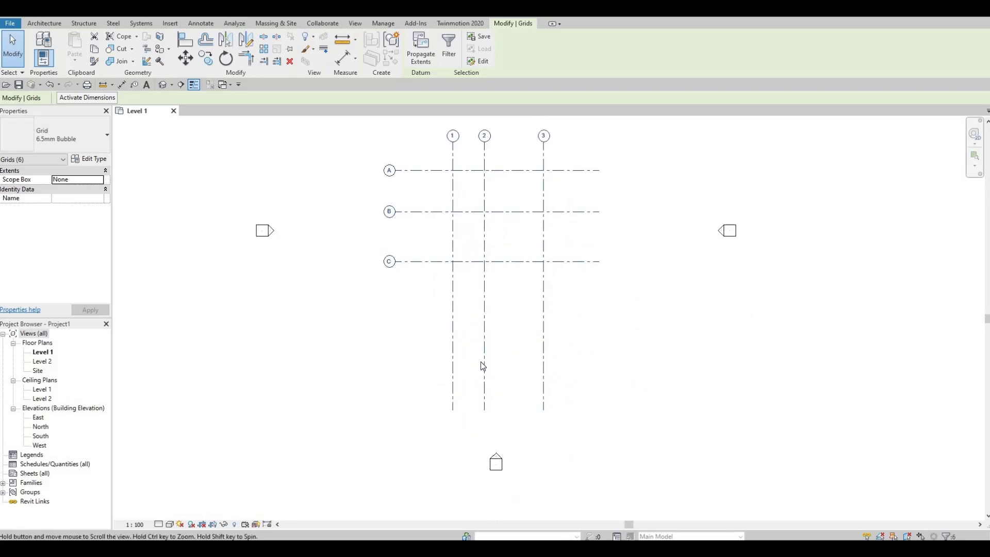
pyautogui.scroll(-1, 481, 361)
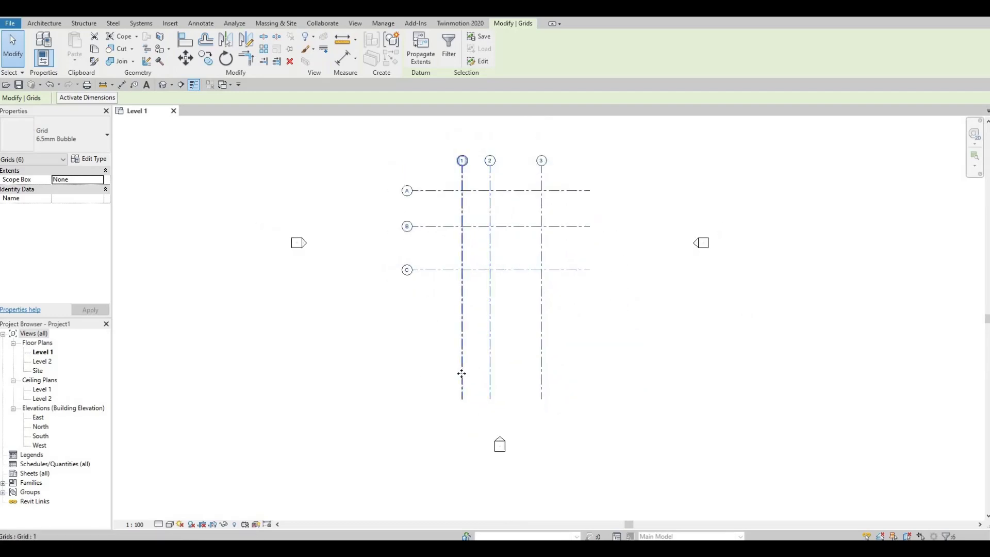
# Drag grid end handles so grids 1–3 stop below C and A–C stop past grid 3
pyautogui.click(461, 373)
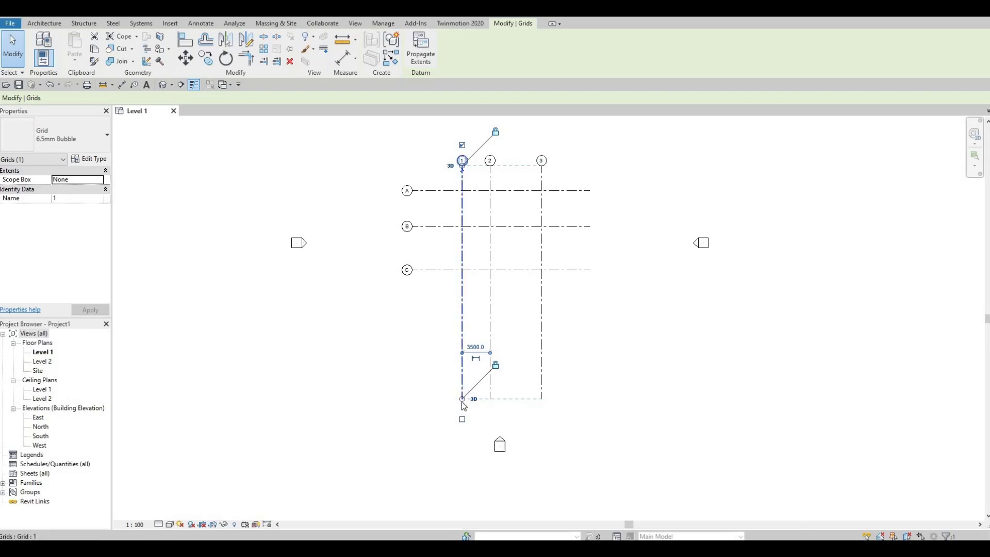
pyautogui.moveTo(462, 398); pyautogui.dragTo(461, 324)
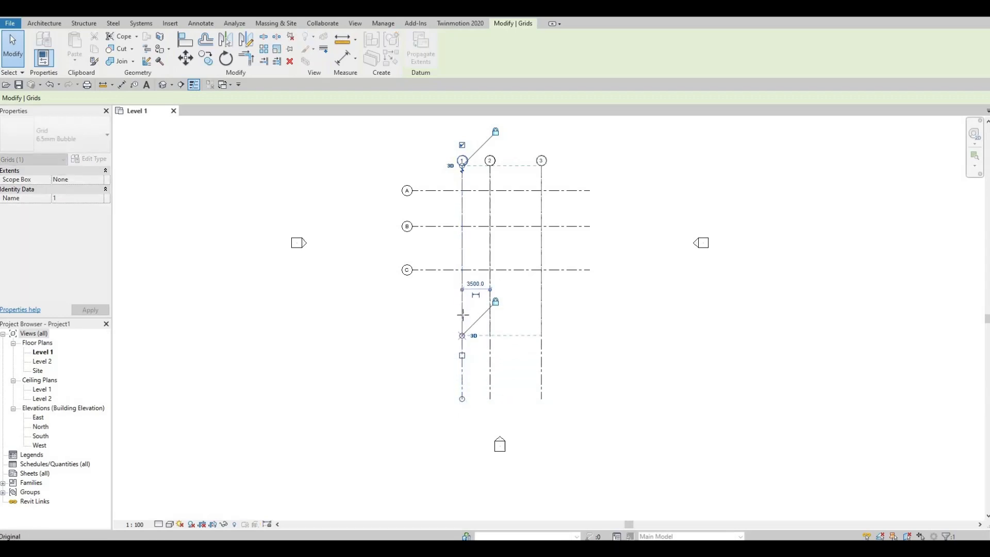
pyautogui.moveTo(463, 315); pyautogui.dragTo(463, 302)
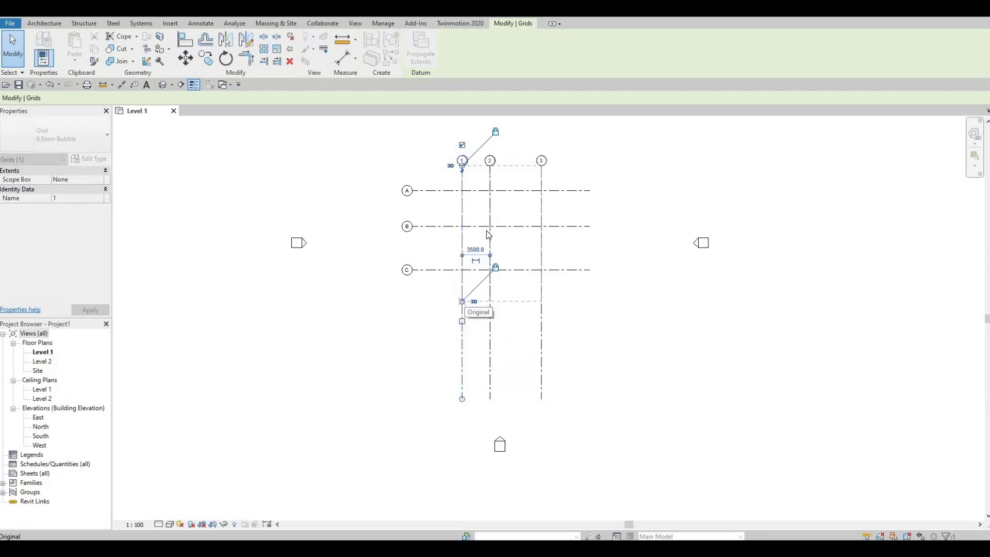
pyautogui.scroll(3, 480, 216)
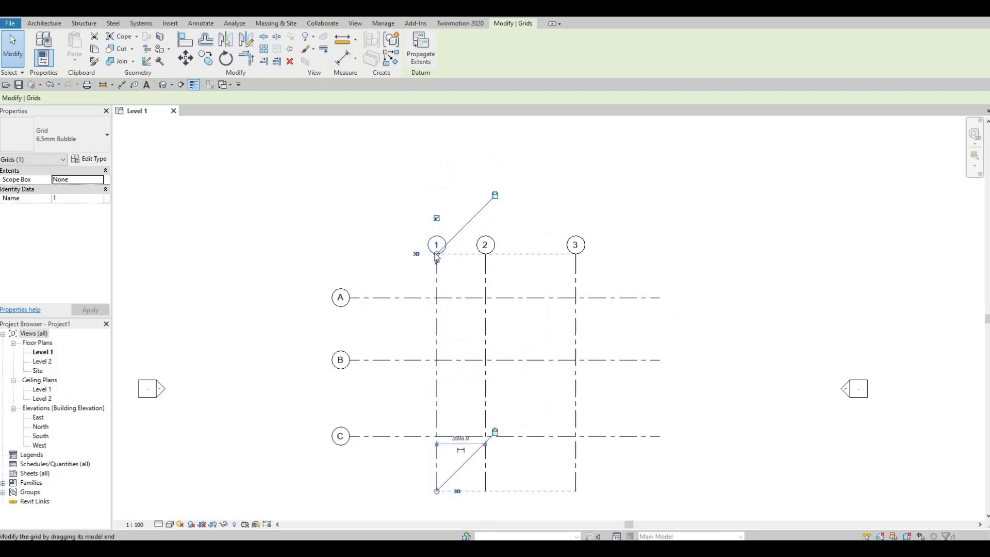
pyautogui.moveTo(438, 255); pyautogui.dragTo(623, 299)
pyautogui.click(652, 297)
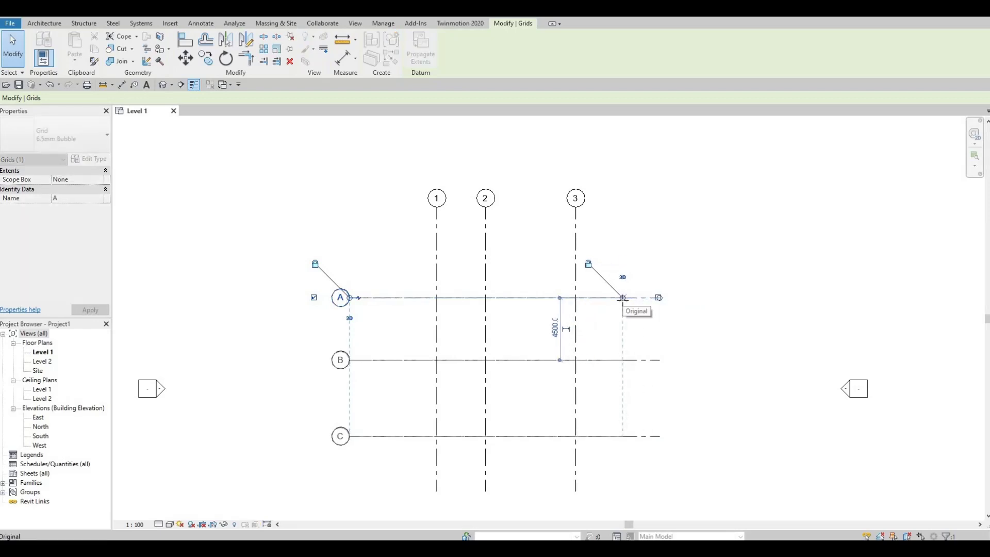
pyautogui.moveTo(729, 307); pyautogui.dragTo(720, 310)
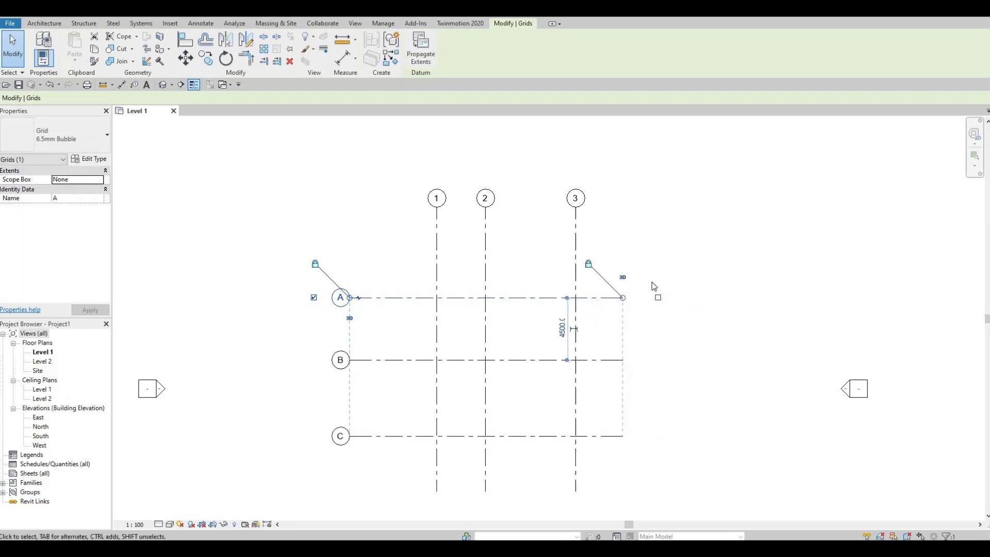
pyautogui.press('Escape')
pyautogui.press('Escape')
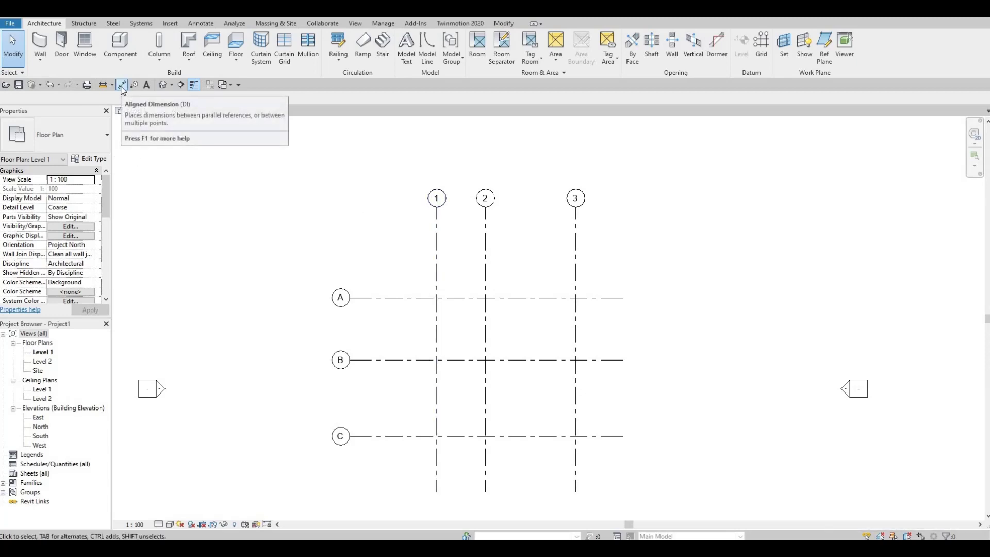
# Set the Linear - 3mm Arial dimension type's alternate units to Below, in feet and fractional inches
pyautogui.click(122, 85)
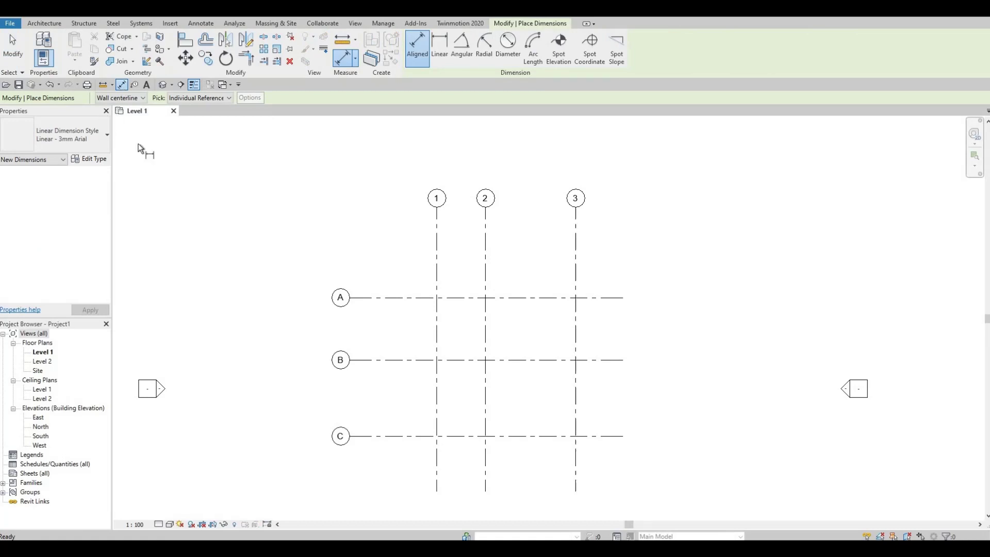
pyautogui.click(94, 159)
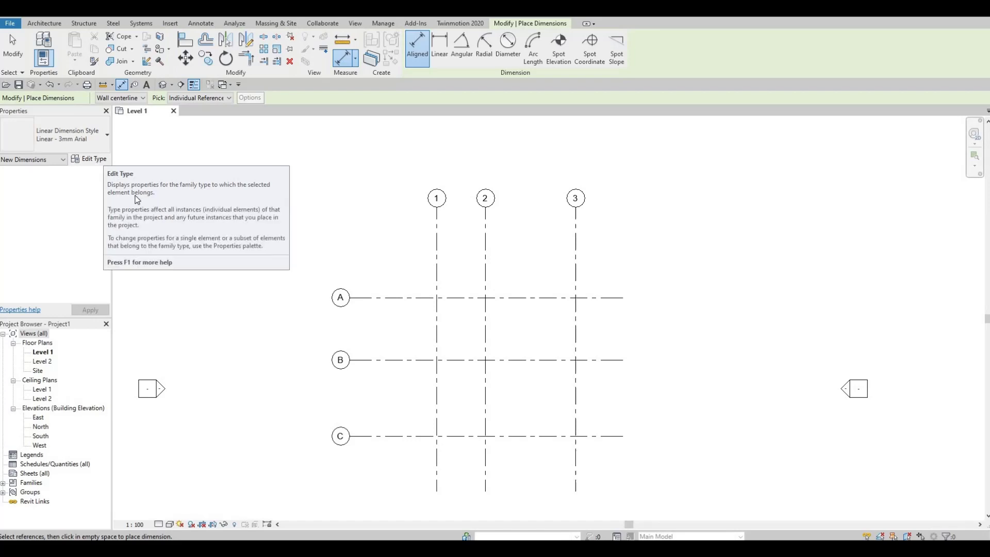
pyautogui.scroll(-4, 237, 294)
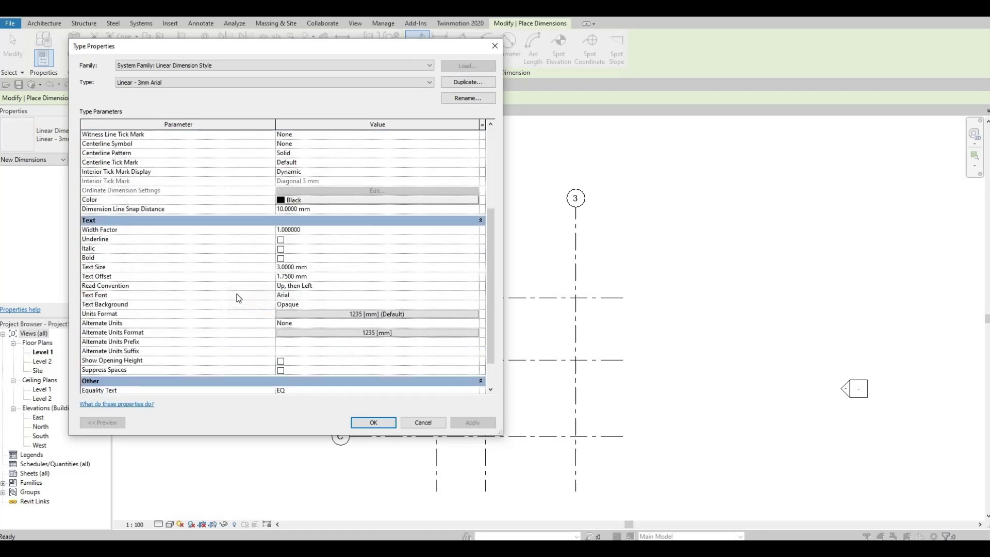
pyautogui.scroll(-1, 241, 307)
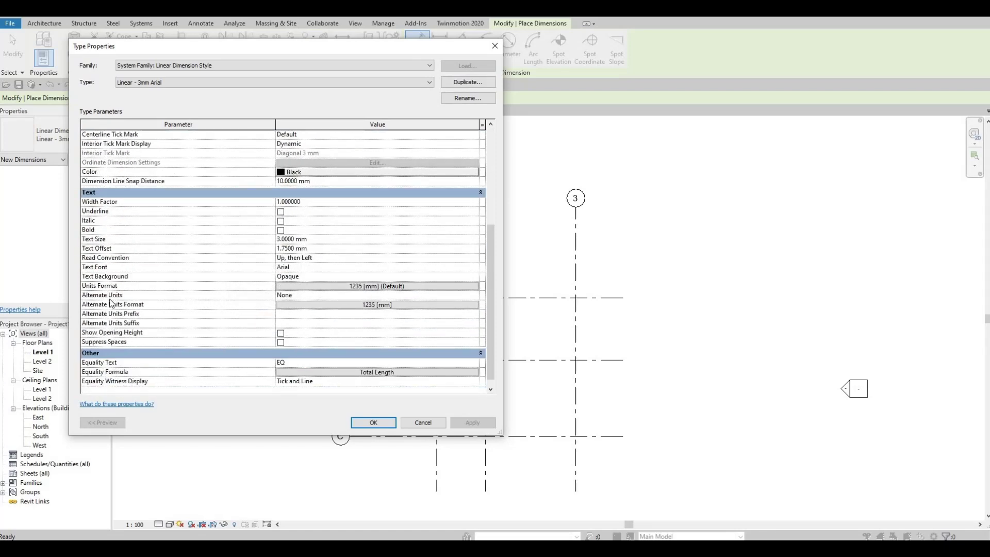
pyautogui.click(469, 296)
pyautogui.click(473, 296)
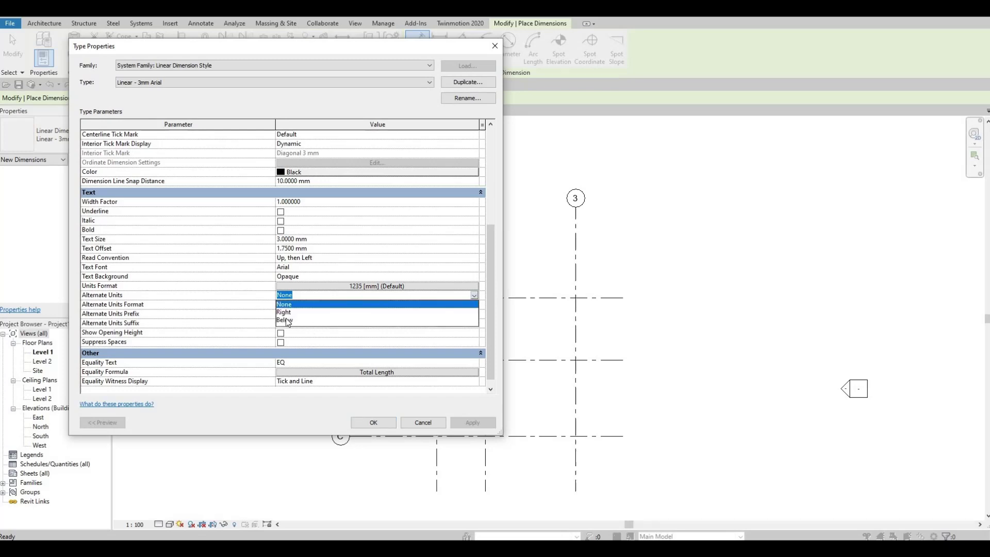
pyautogui.click(302, 320)
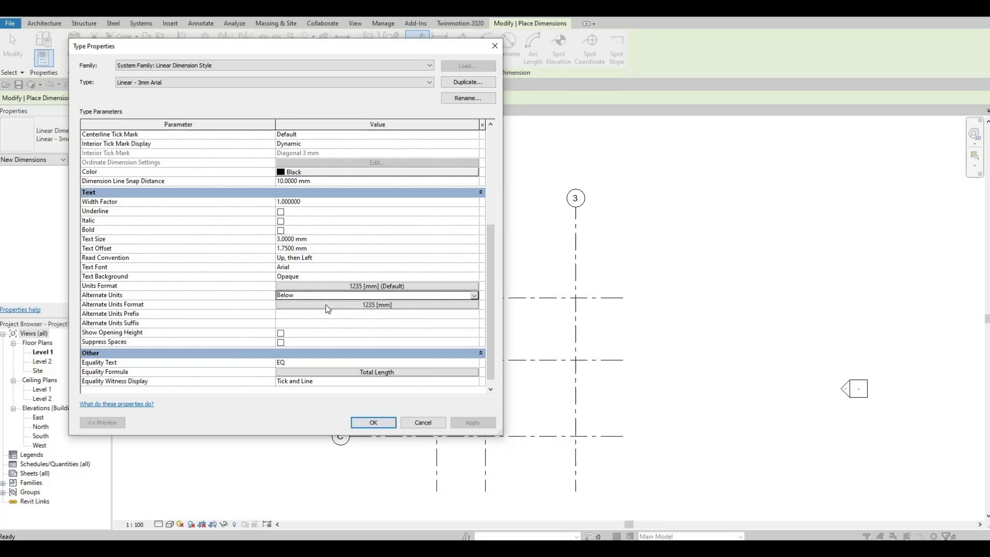
pyautogui.click(328, 305)
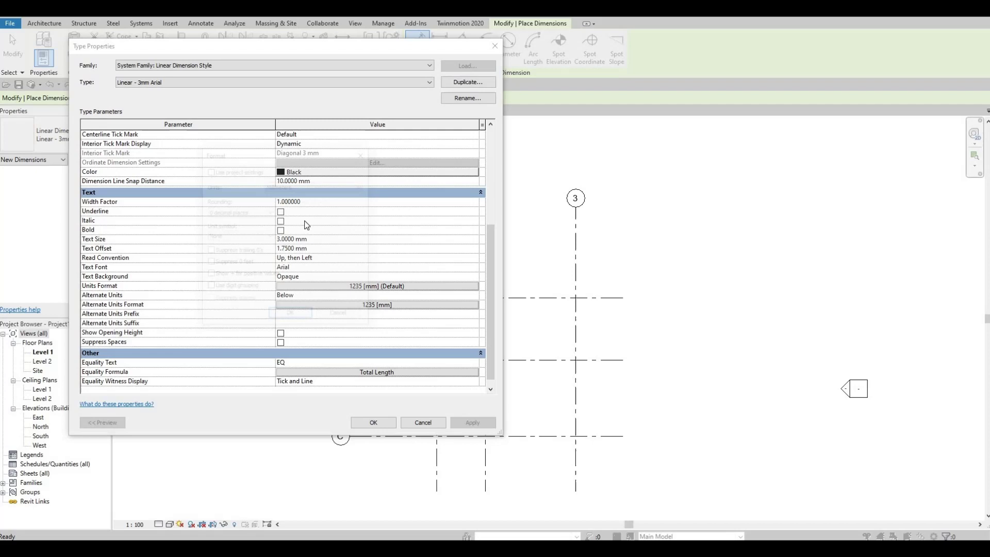
pyautogui.click(305, 187)
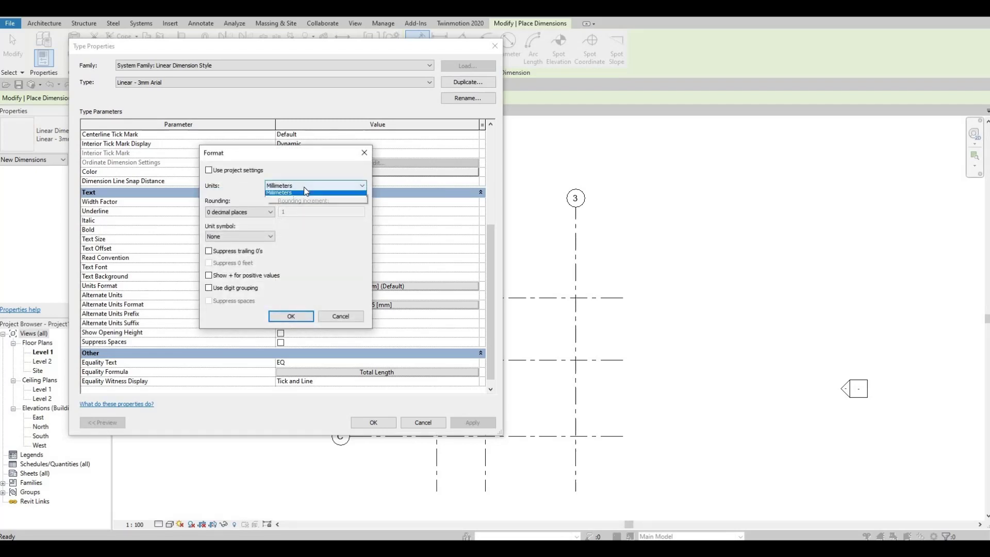
pyautogui.click(298, 199)
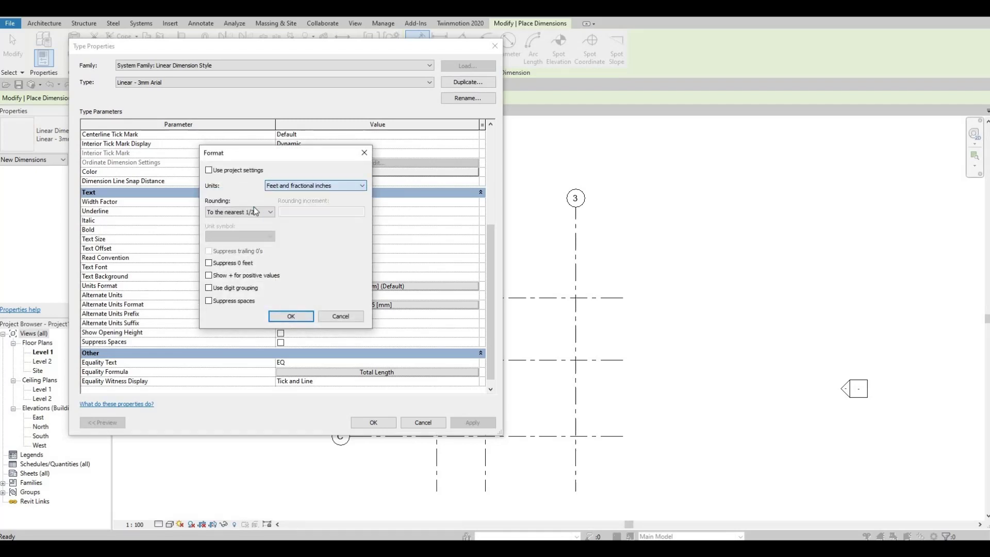
pyautogui.click(291, 317)
pyautogui.click(377, 422)
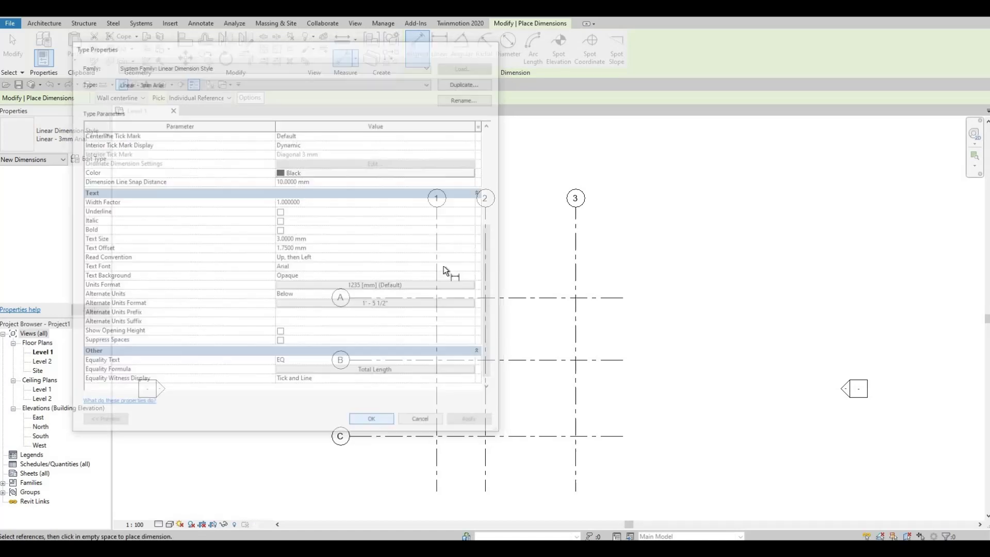
# Dimension grids 1–3 (3500, 6500) above and grids A–C (4500, 5500) to the left
pyautogui.click(437, 257)
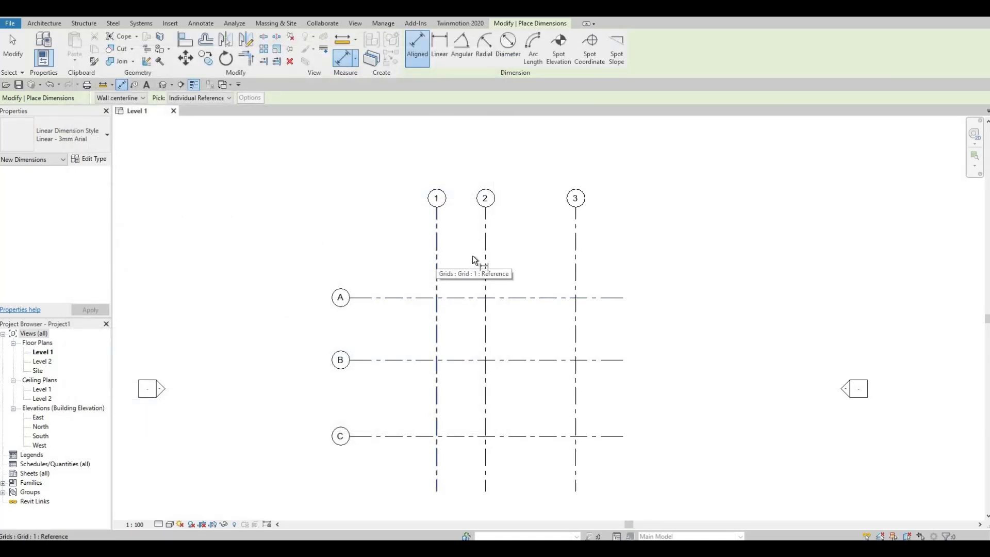
pyautogui.click(576, 259)
pyautogui.click(611, 256)
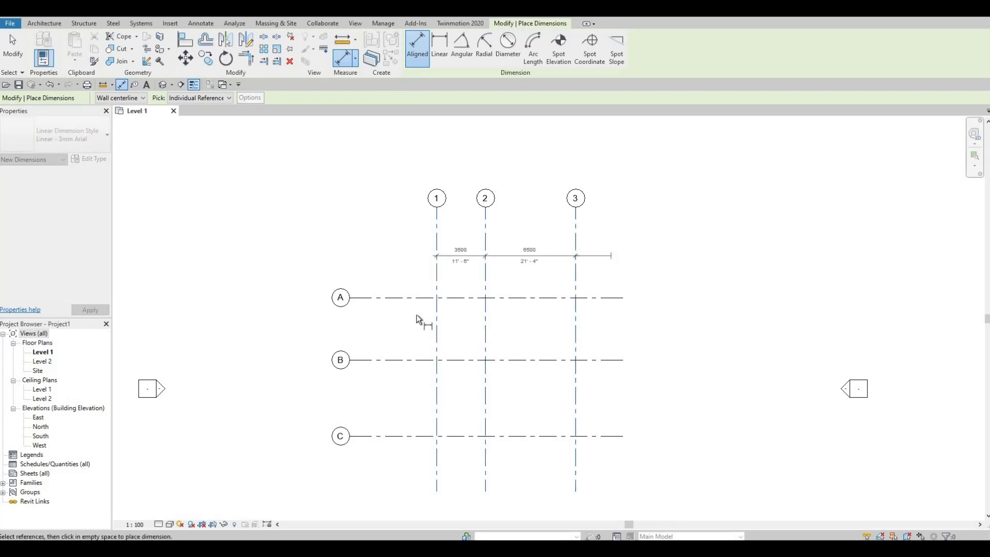
pyautogui.click(406, 359)
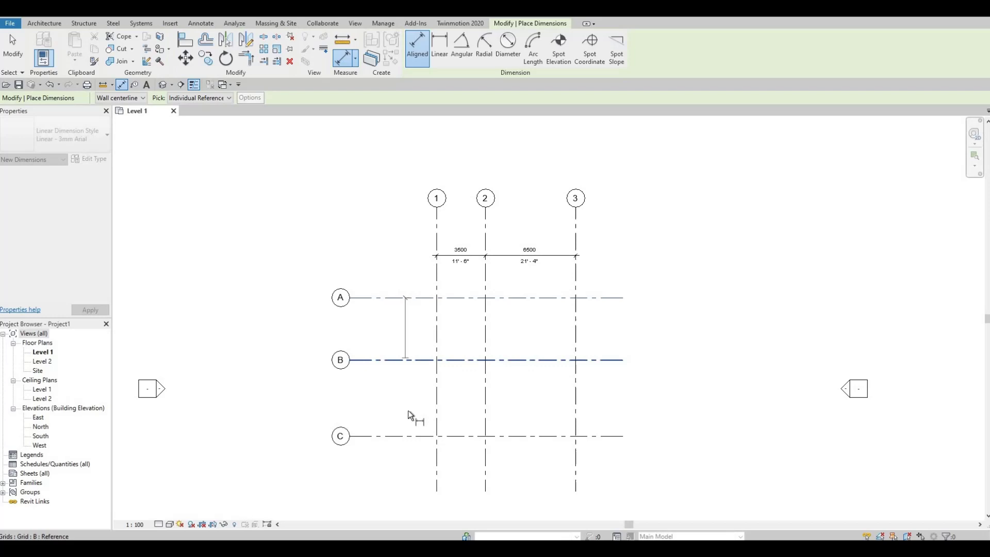
pyautogui.click(406, 439)
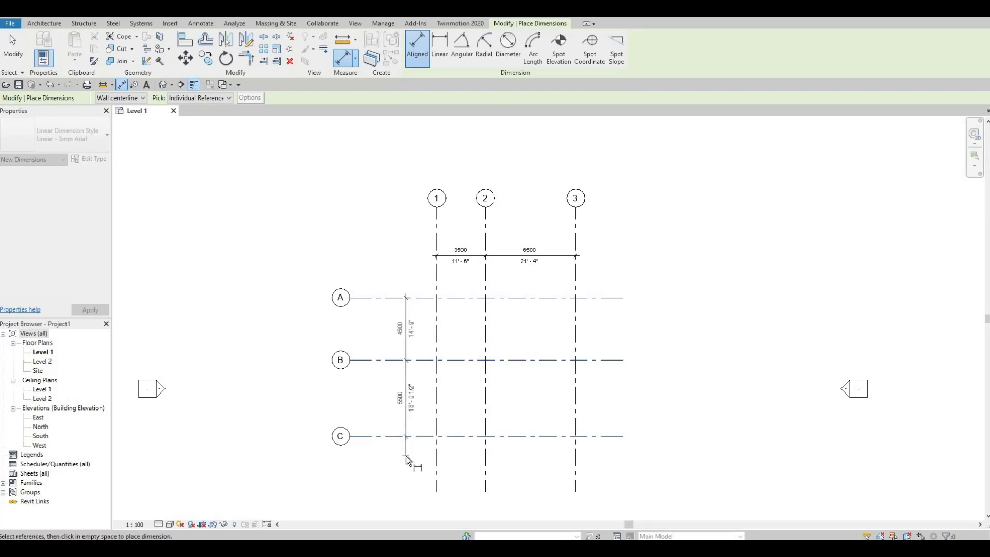
pyautogui.click(407, 460)
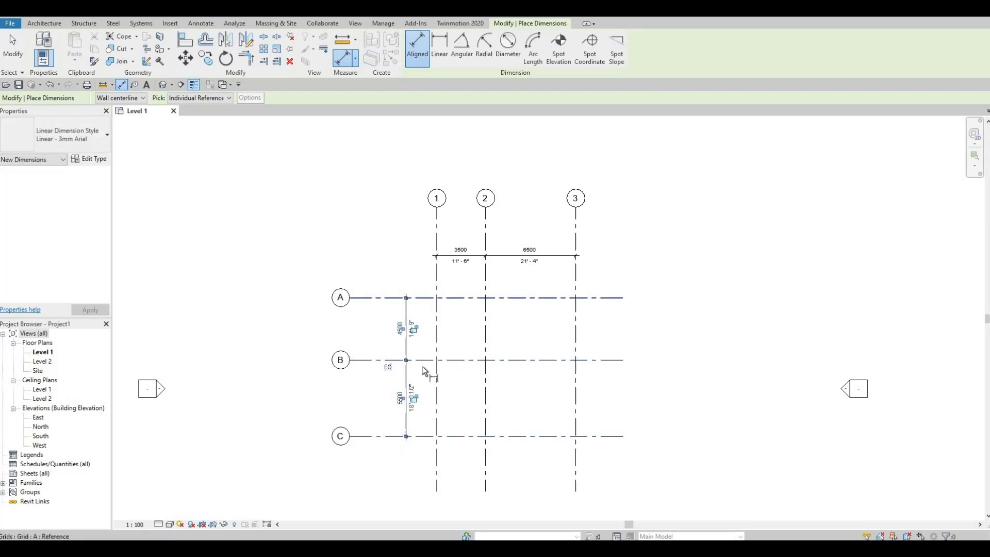
# Add 10000 overall dimensions across grids A–C and 1–3
pyautogui.click(374, 299)
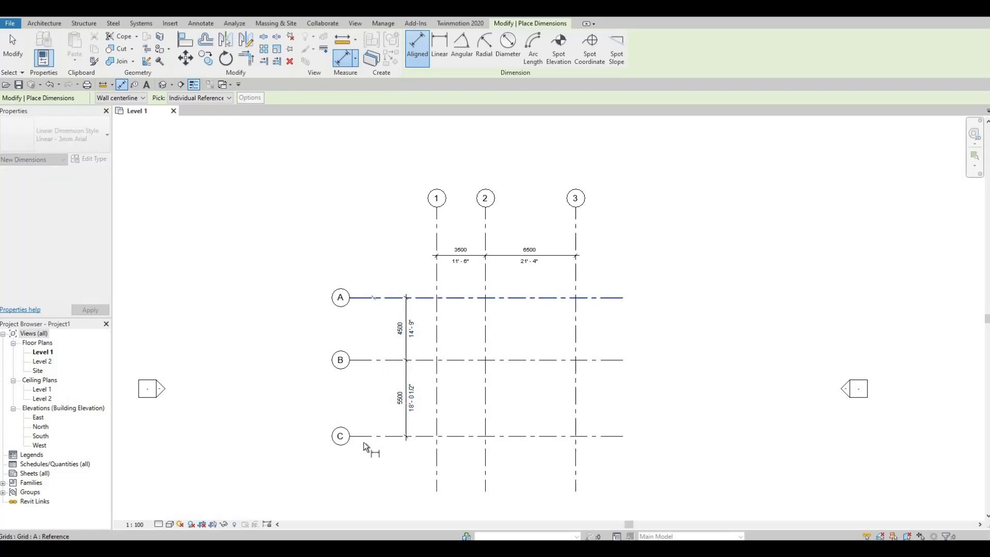
pyautogui.click(372, 435)
pyautogui.click(373, 453)
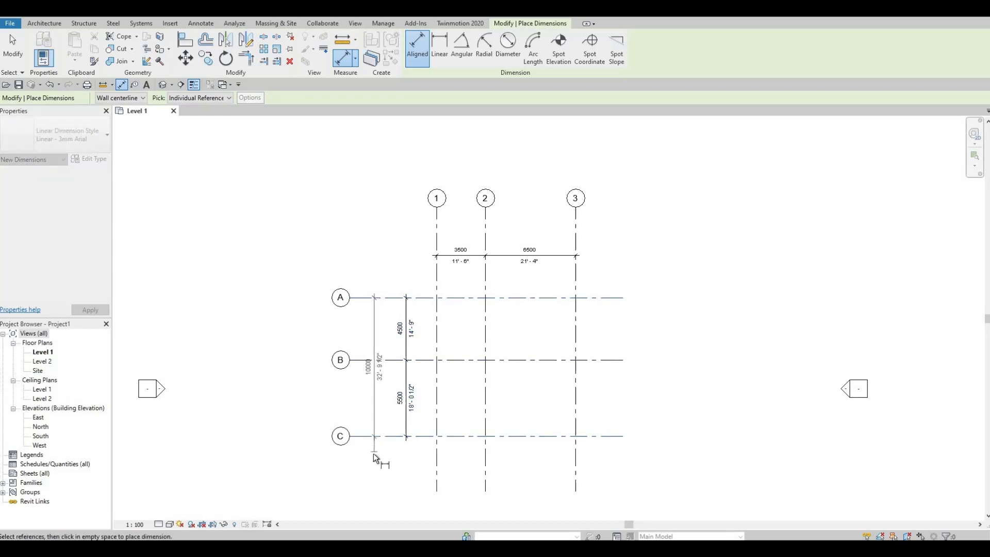
pyautogui.click(438, 227)
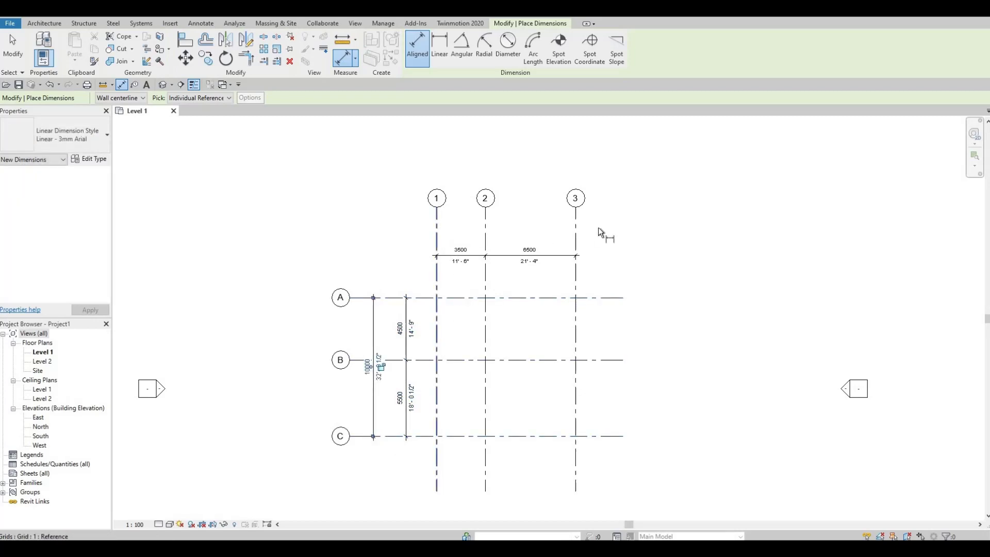
pyautogui.click(578, 227)
pyautogui.click(605, 226)
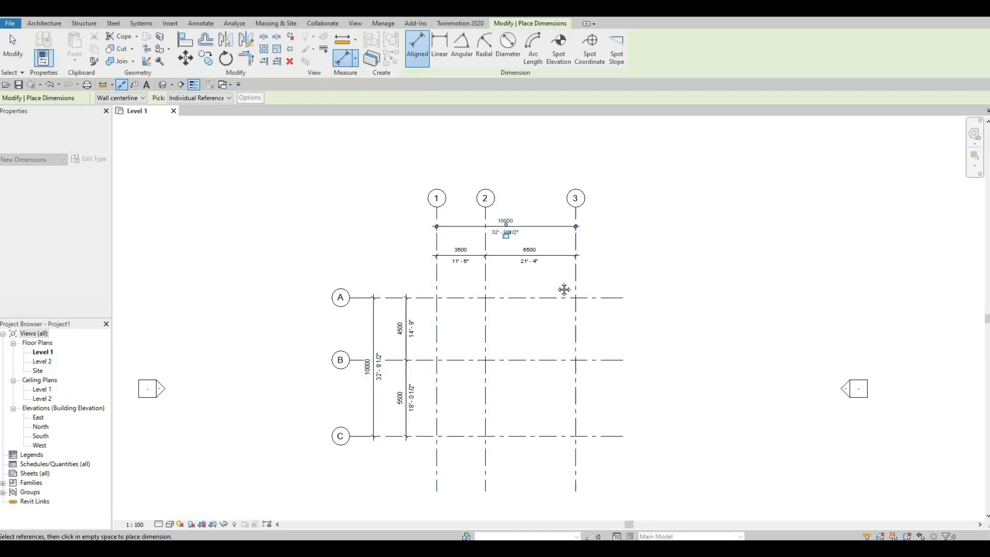
pyautogui.scroll(4, 540, 266)
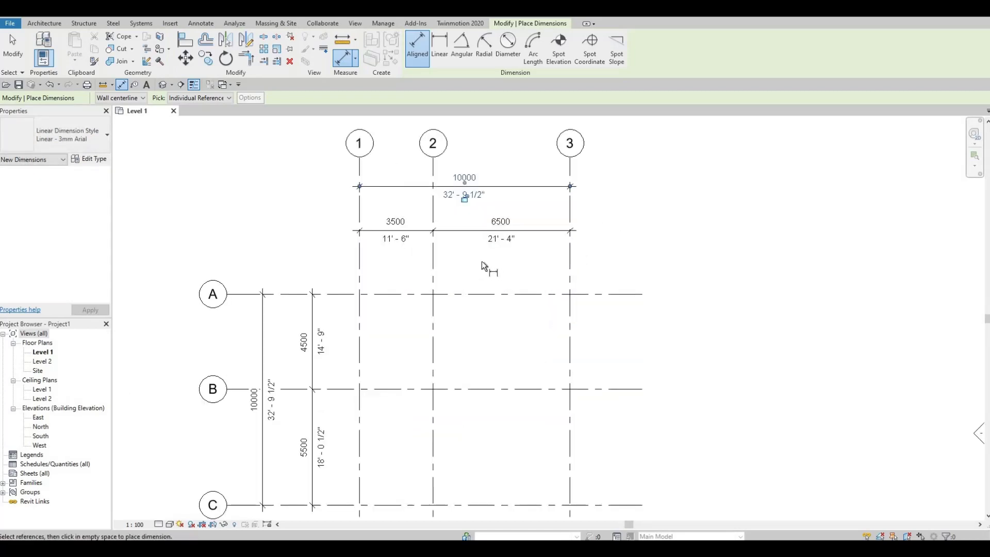
pyautogui.moveTo(477, 211); pyautogui.dragTo(475, 206, button='middle')
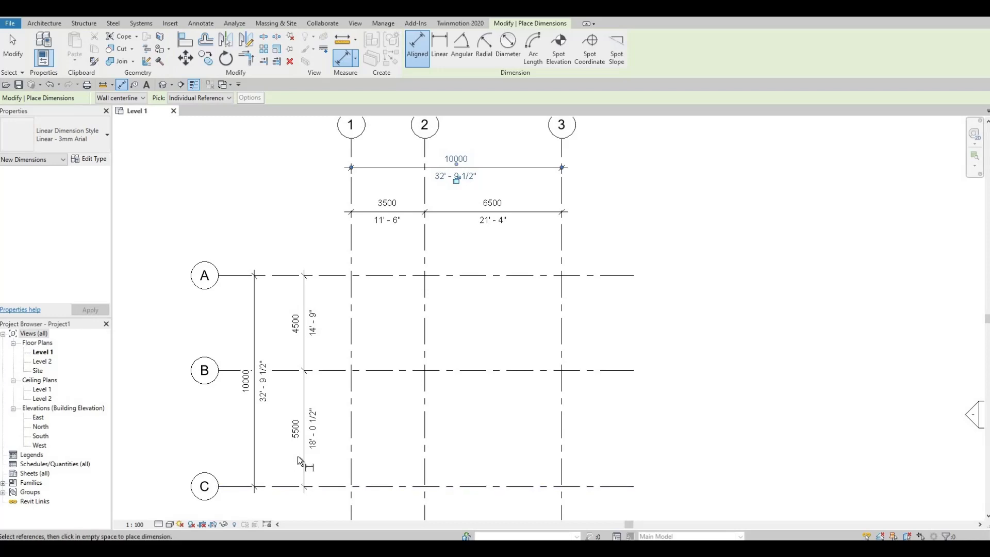
pyautogui.press('Escape')
pyautogui.press('Escape')
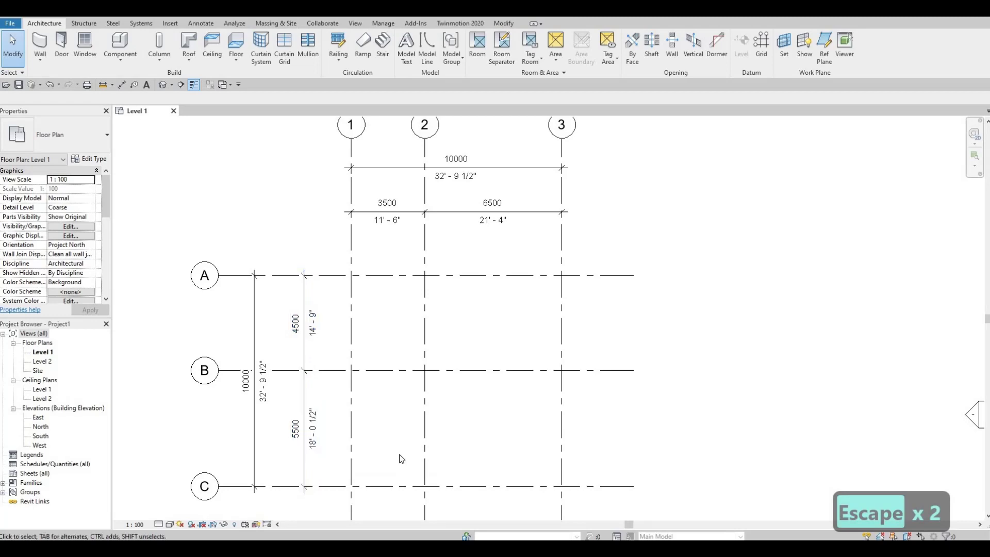
# In the South elevation, change Level 2's elevation value from 4000 to 3200
pyautogui.press('F1')
pyautogui.press('F1')
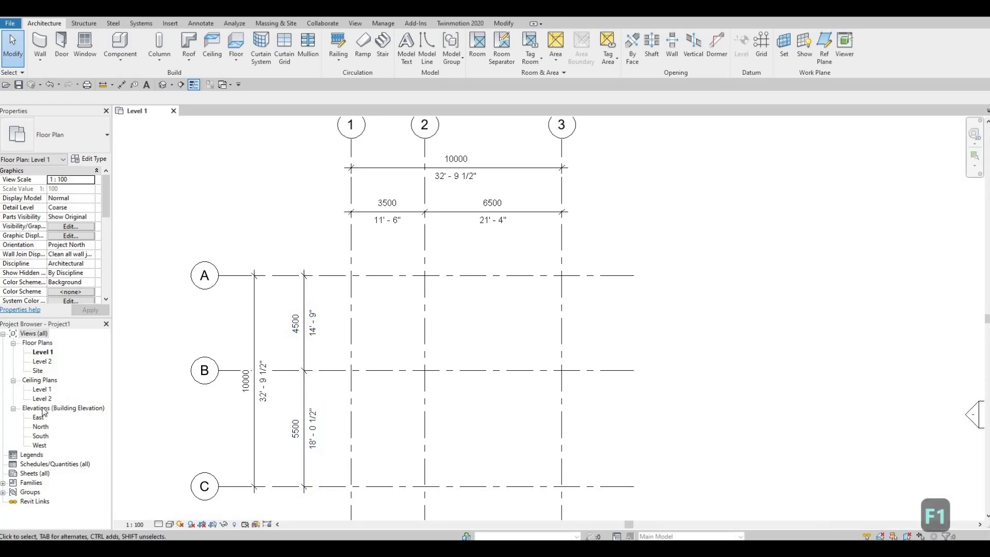
pyautogui.doubleClick(41, 436)
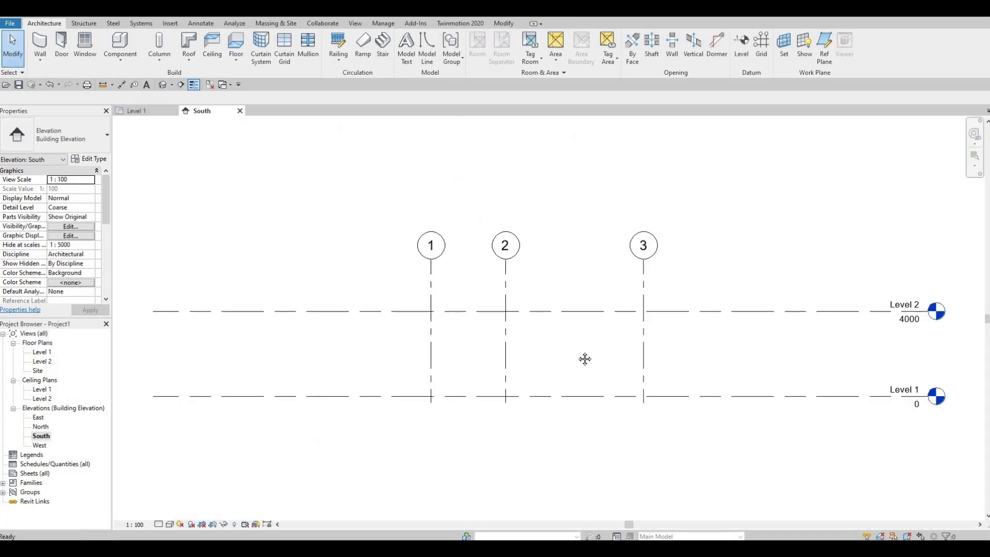
pyautogui.scroll(-1, 846, 318)
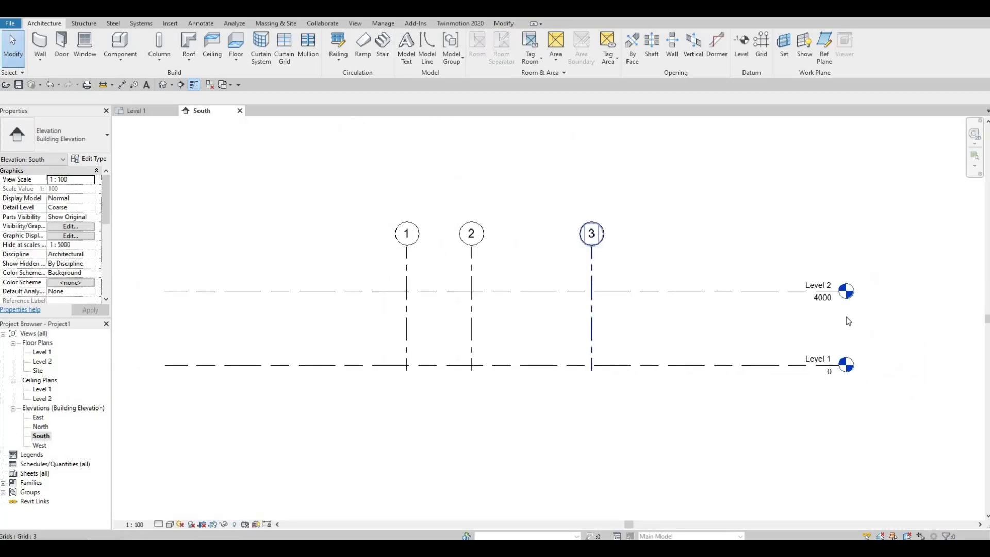
pyautogui.click(823, 298)
pyautogui.click(823, 298)
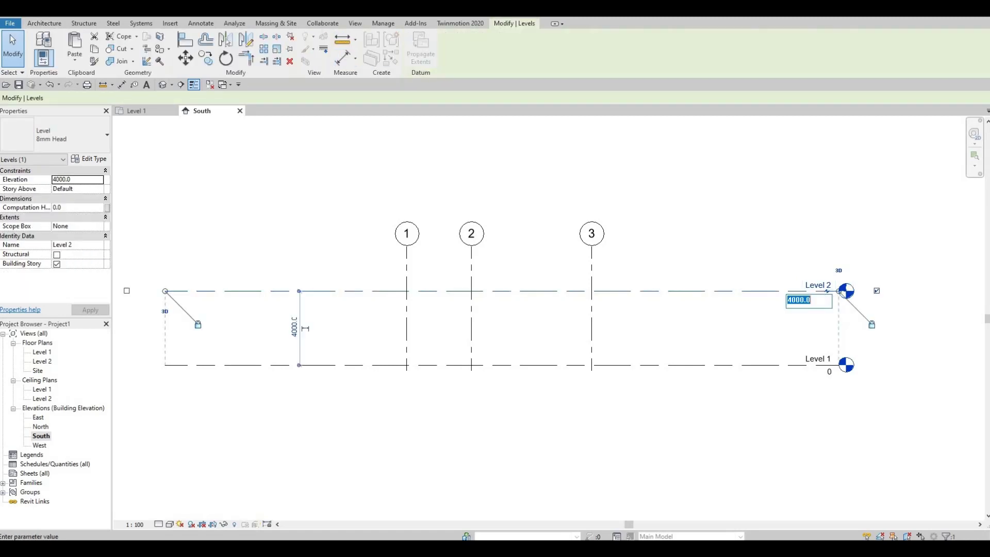
pyautogui.write('3200')
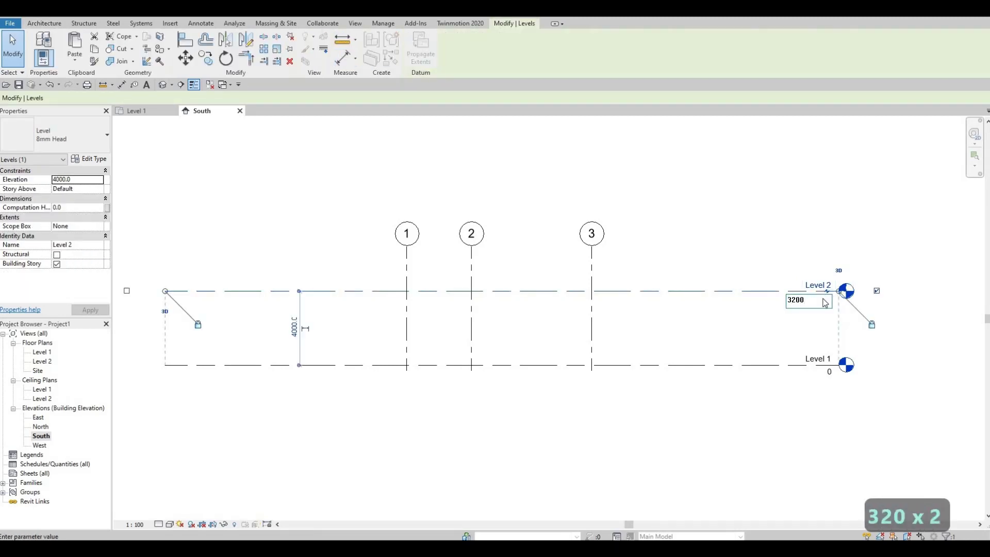
pyautogui.press('Return')
pyautogui.press('Escape')
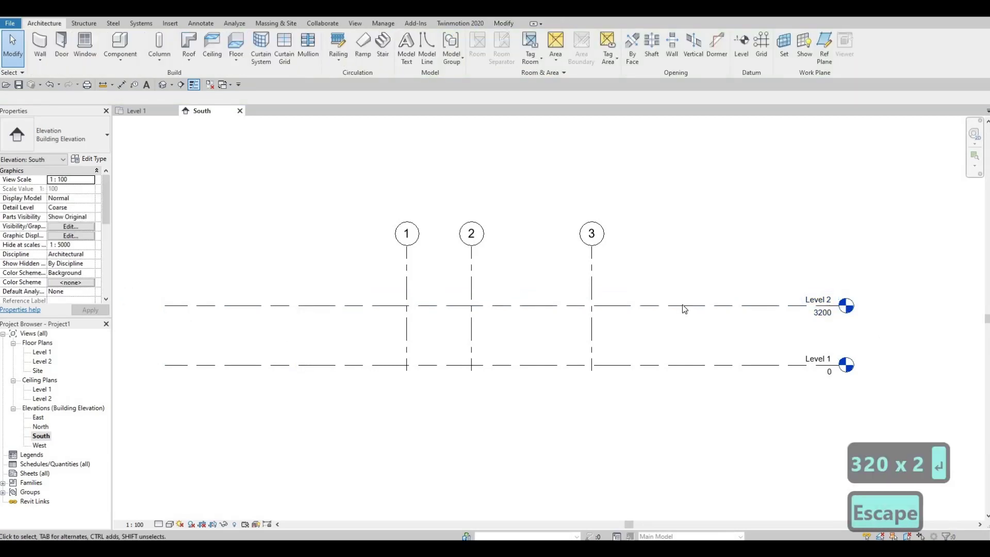
pyautogui.click(684, 308)
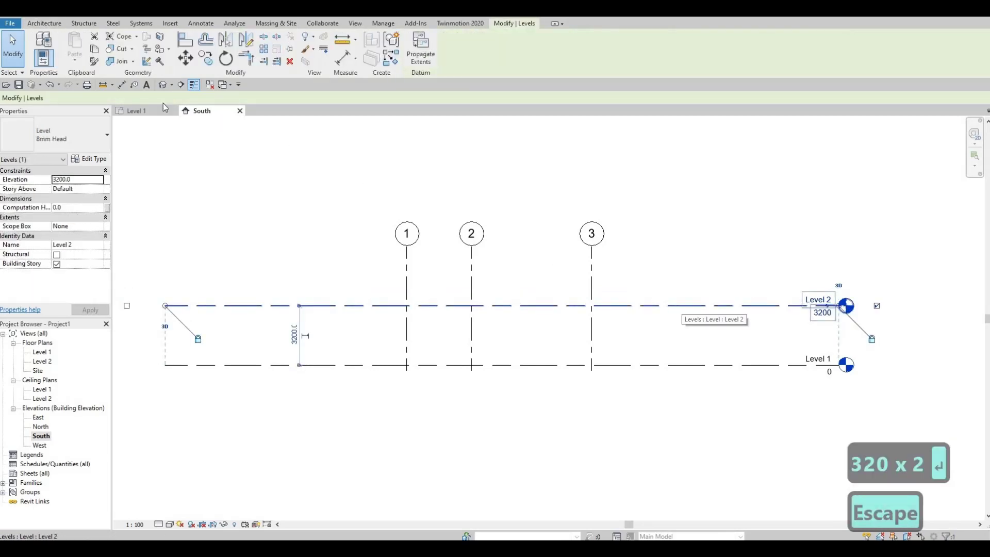
# Copy Level 2 upward by 3200 to create Level 3 at 6400
pyautogui.click(204, 60)
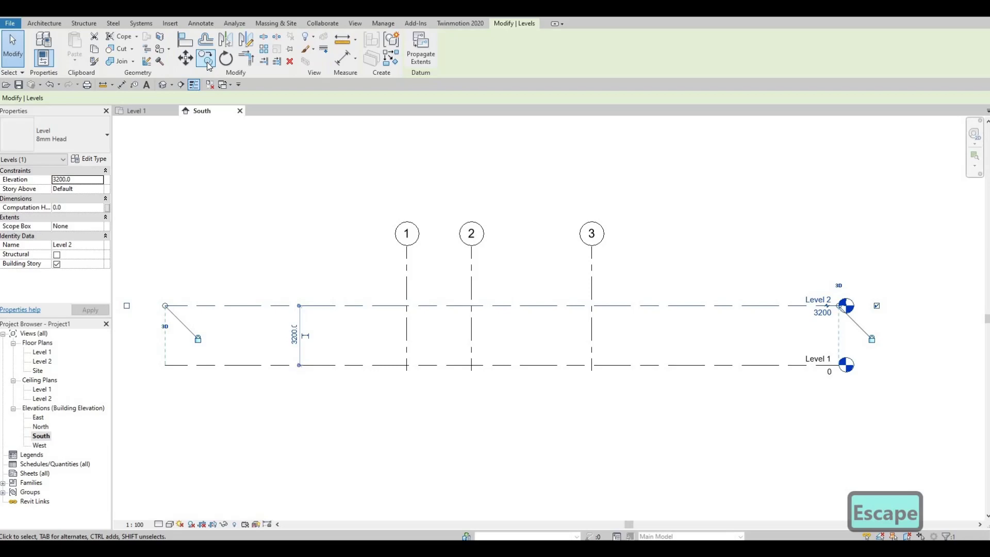
pyautogui.click(494, 306)
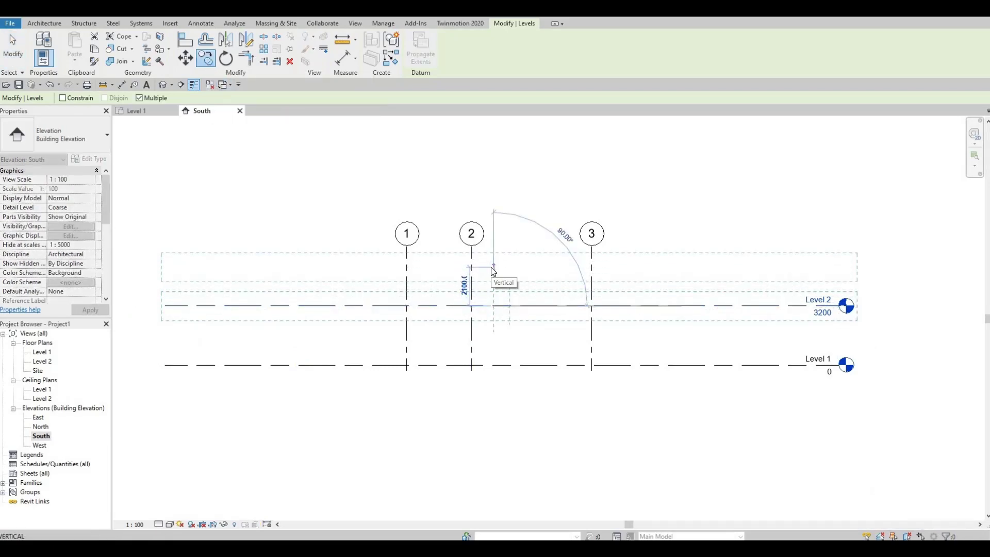
pyautogui.write('3200')
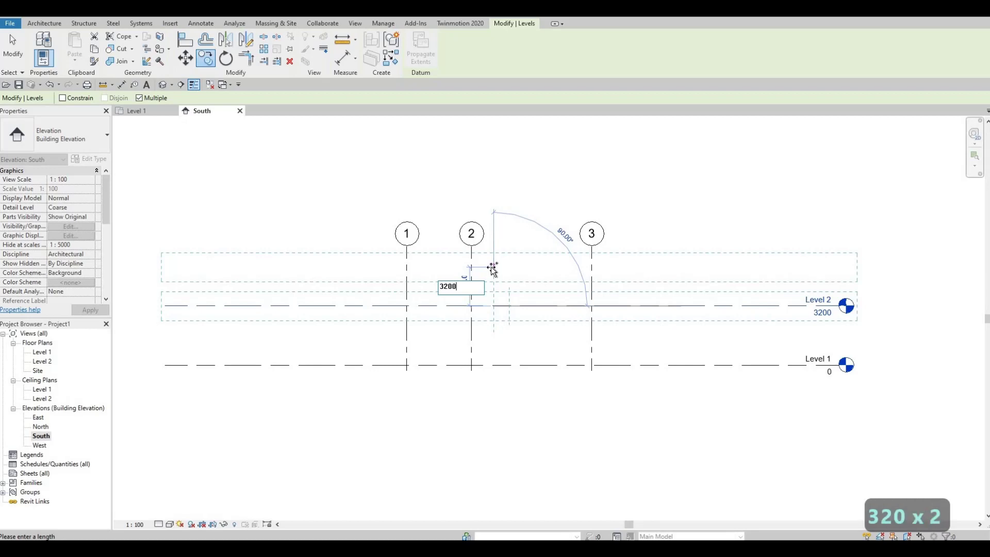
pyautogui.press('Return')
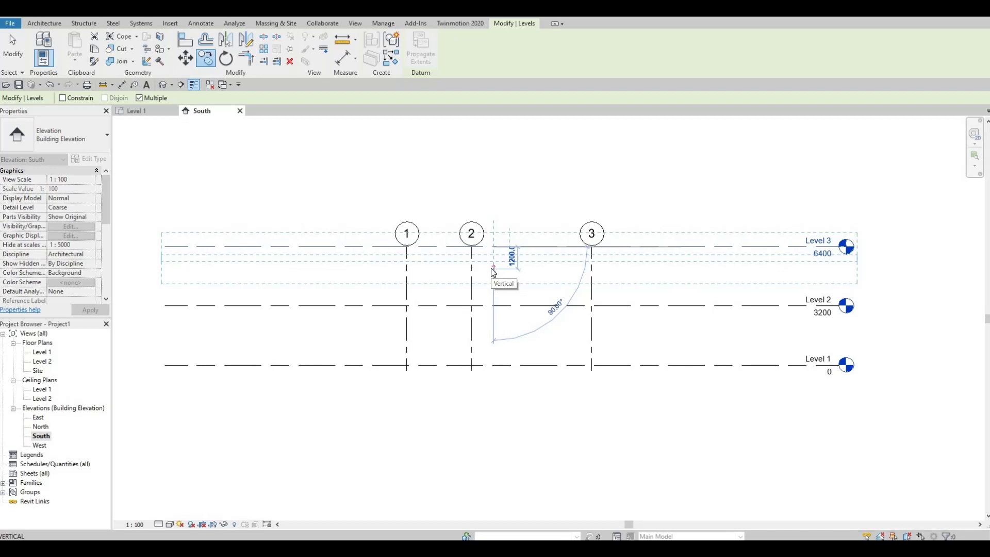
pyautogui.press('Escape')
pyautogui.press('Escape')
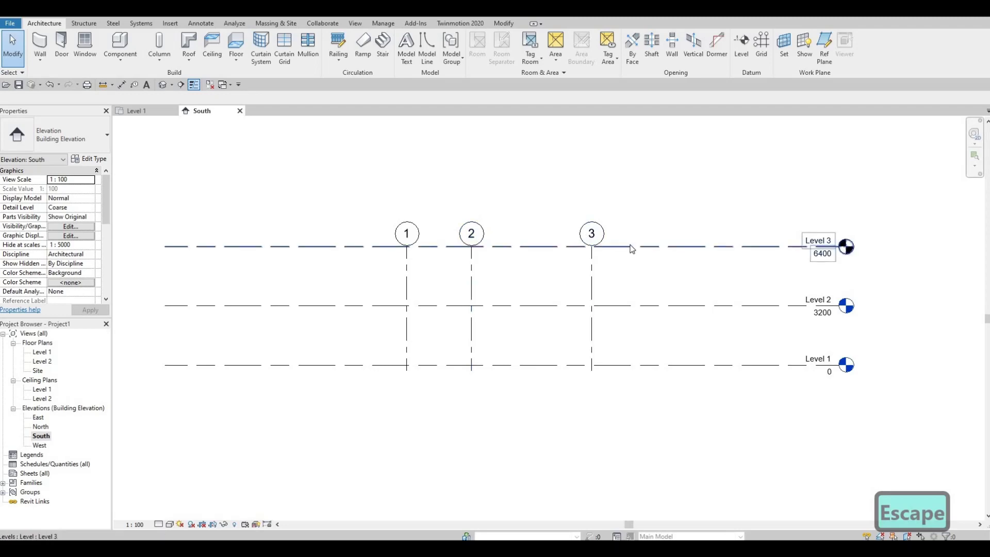
pyautogui.click(592, 248)
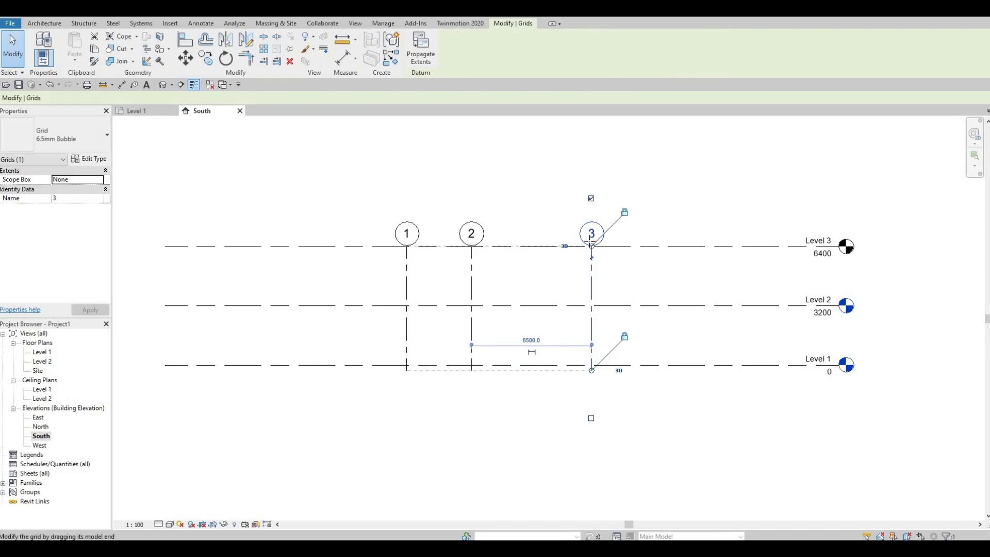
pyautogui.moveTo(589, 227); pyautogui.dragTo(577, 165)
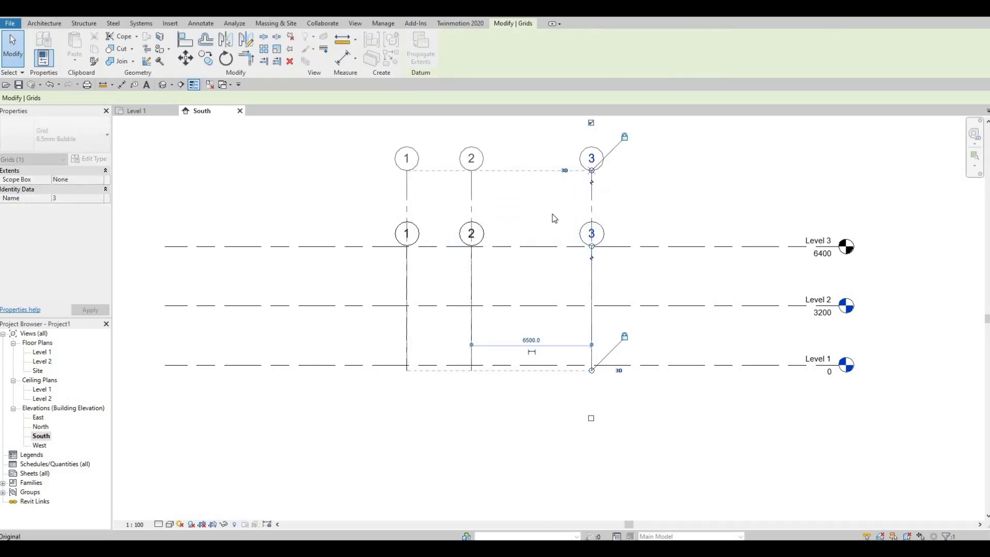
pyautogui.press('Escape')
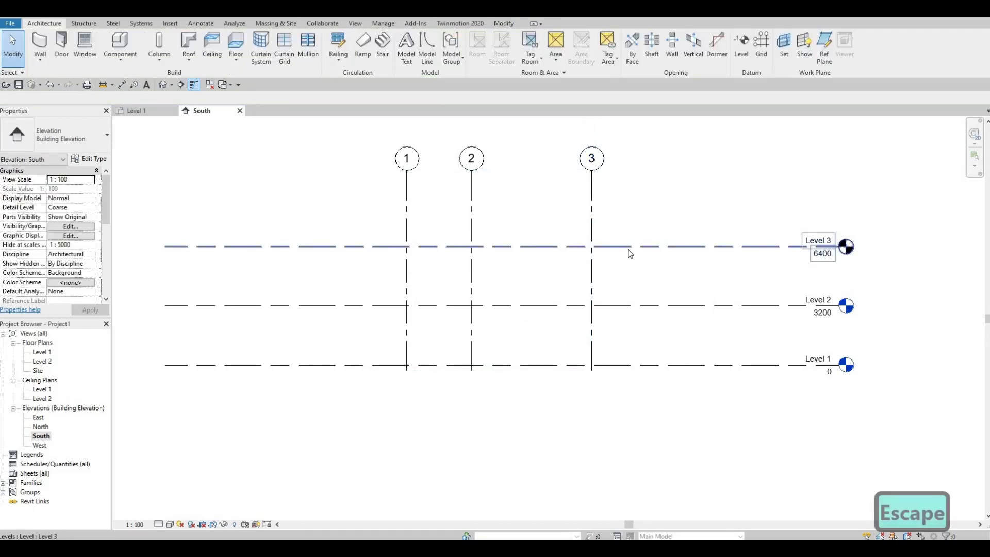
pyautogui.press('Escape')
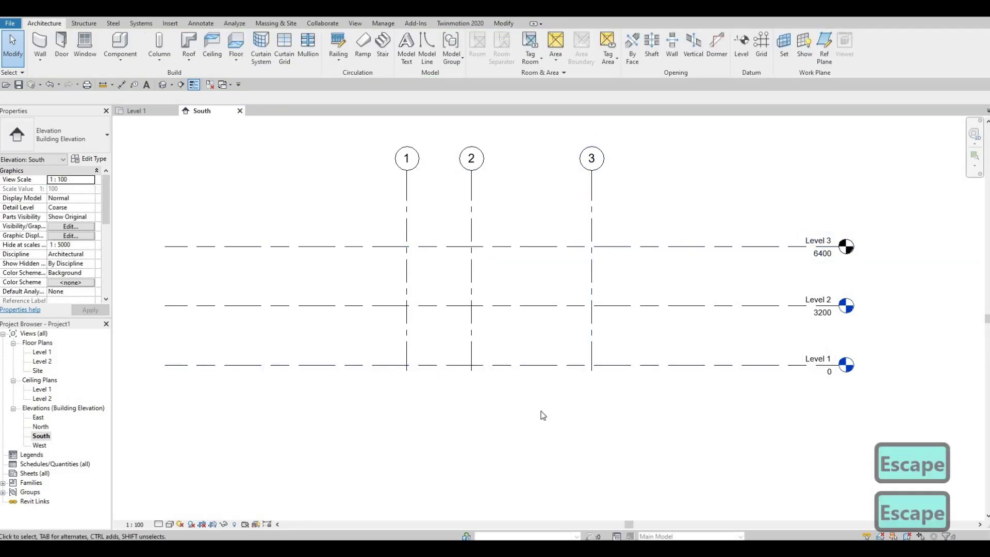
pyautogui.scroll(-1, 592, 392)
pyautogui.moveTo(677, 355); pyautogui.dragTo(669, 363, button='middle')
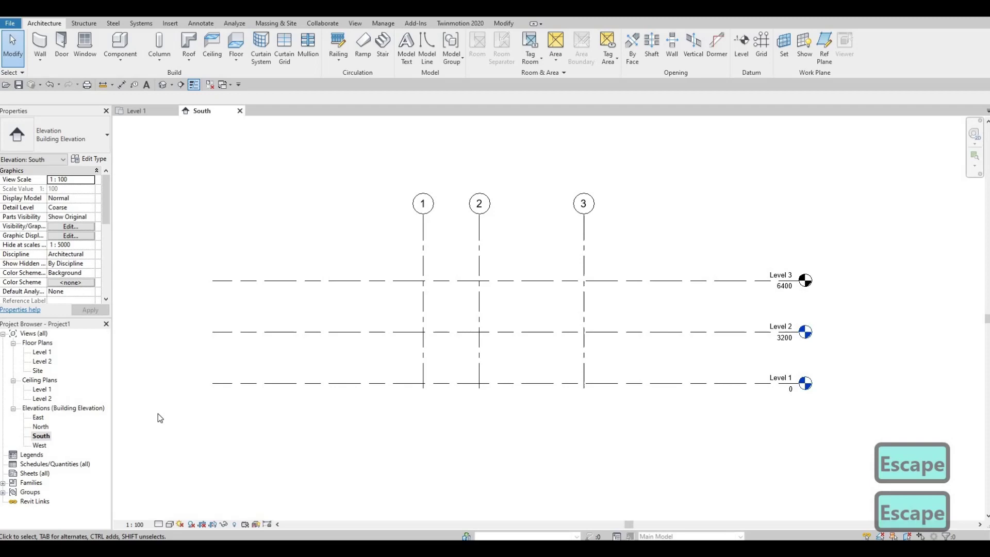
# Open the Level 1 floor plan and start placing Generic - 200mm walls
pyautogui.doubleClick(42, 352)
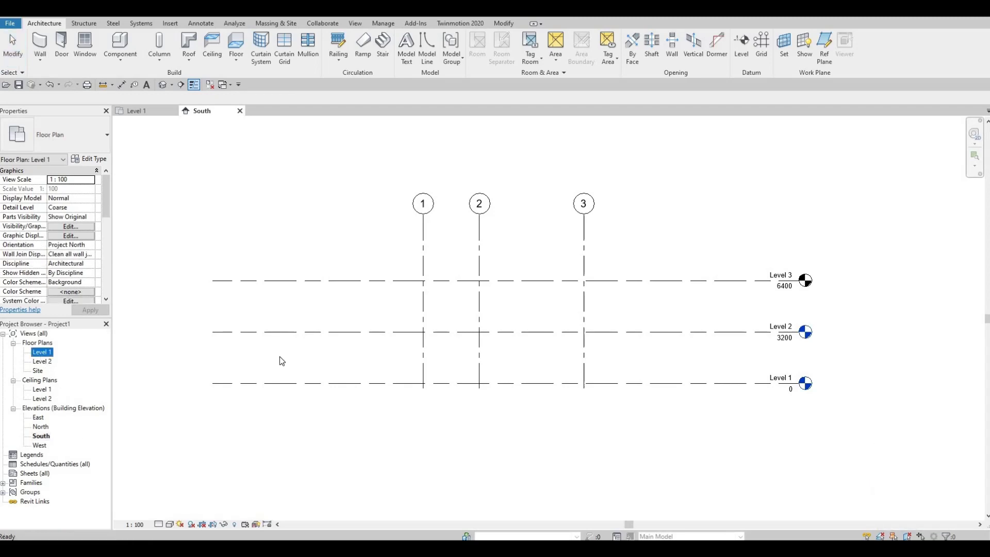
pyautogui.moveTo(308, 371); pyautogui.dragTo(333, 371, button='middle')
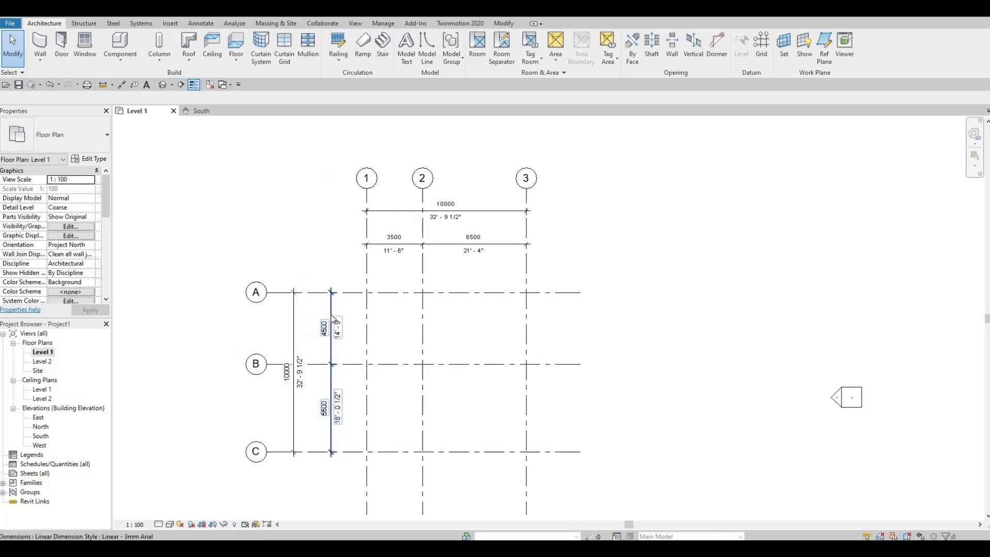
pyautogui.click(40, 46)
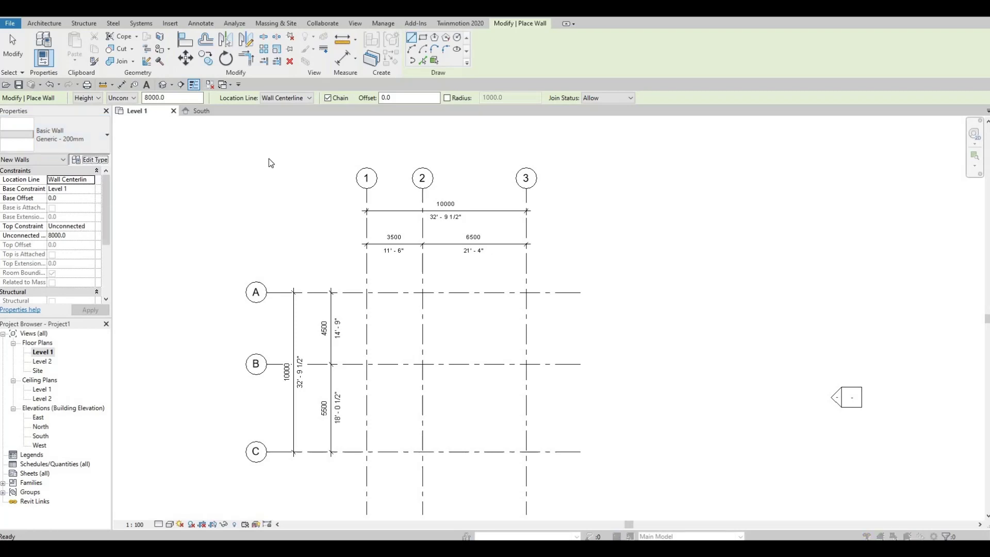
# Duplicate the wall type as a new type named 'Exterior Wall 1'
pyautogui.click(462, 83)
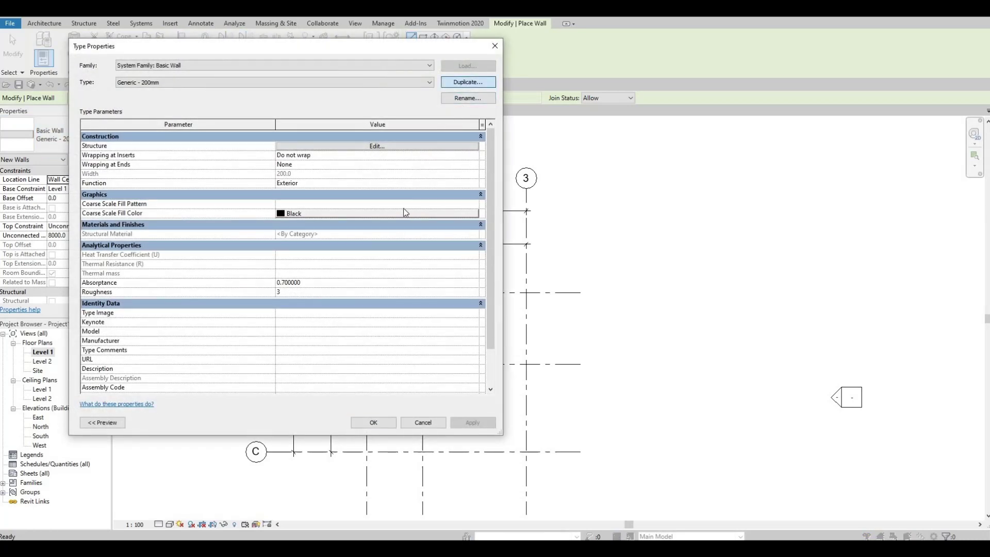
pyautogui.write('E')
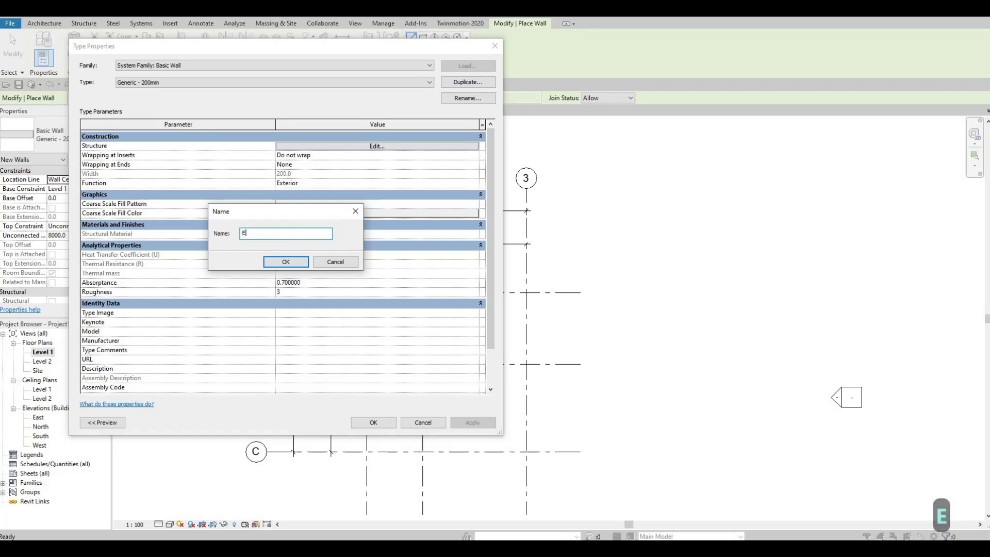
pyautogui.write('xterior Wall 1')
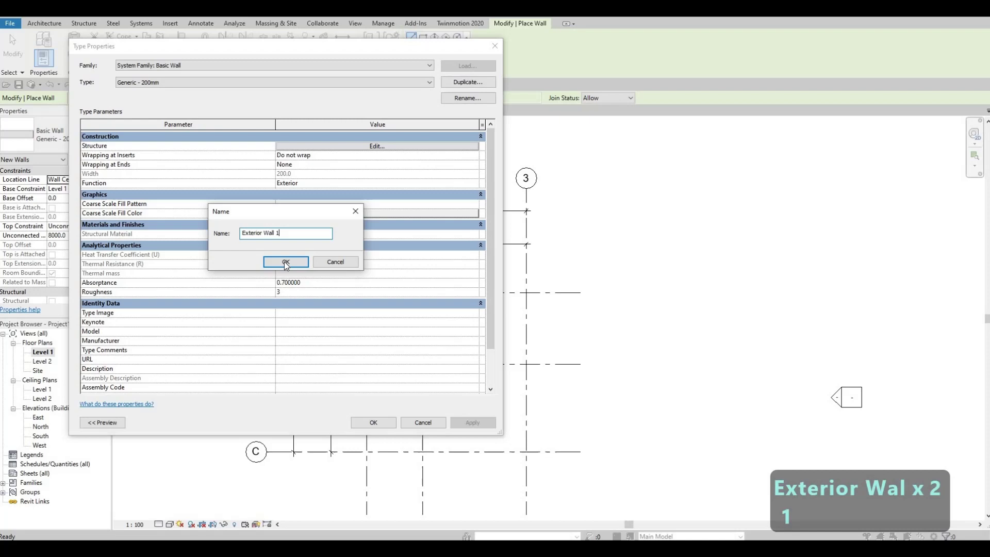
pyautogui.press('Return')
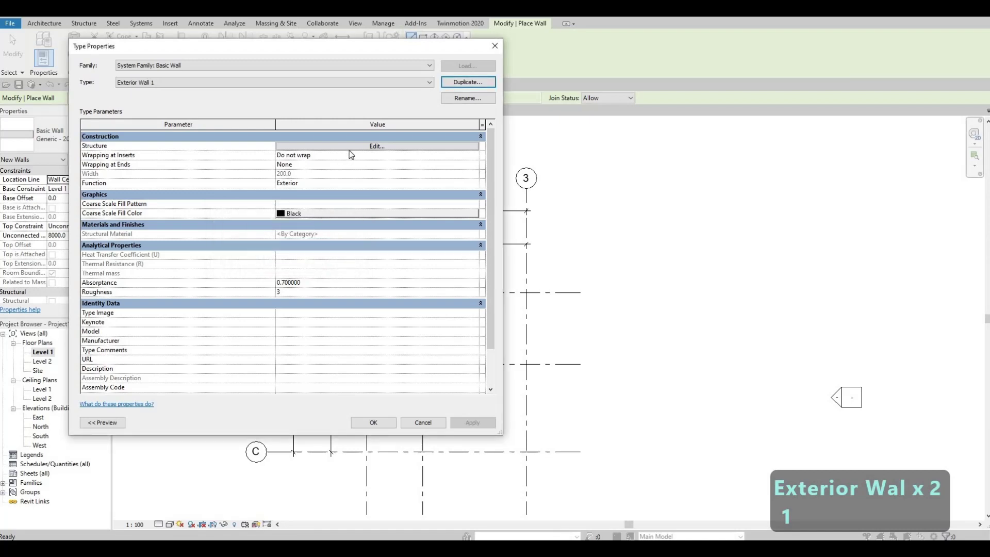
# Set the structure layer material to Clad - White and apply the new type
pyautogui.click(350, 149)
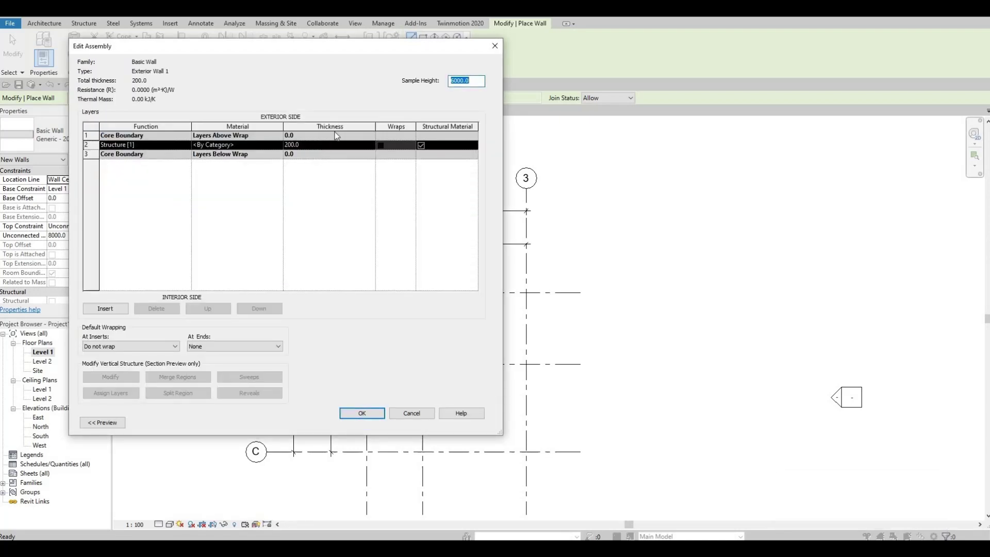
pyautogui.click(273, 147)
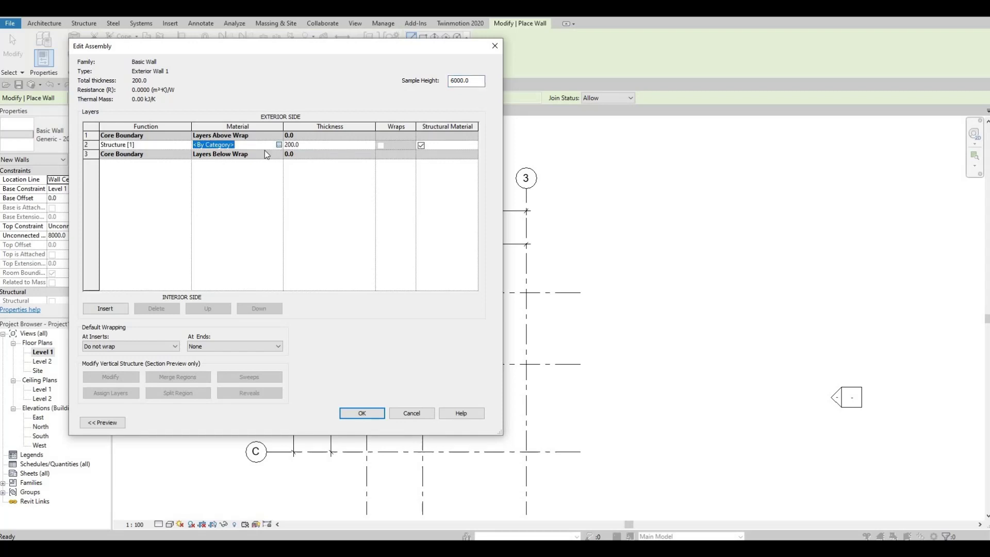
pyautogui.click(280, 145)
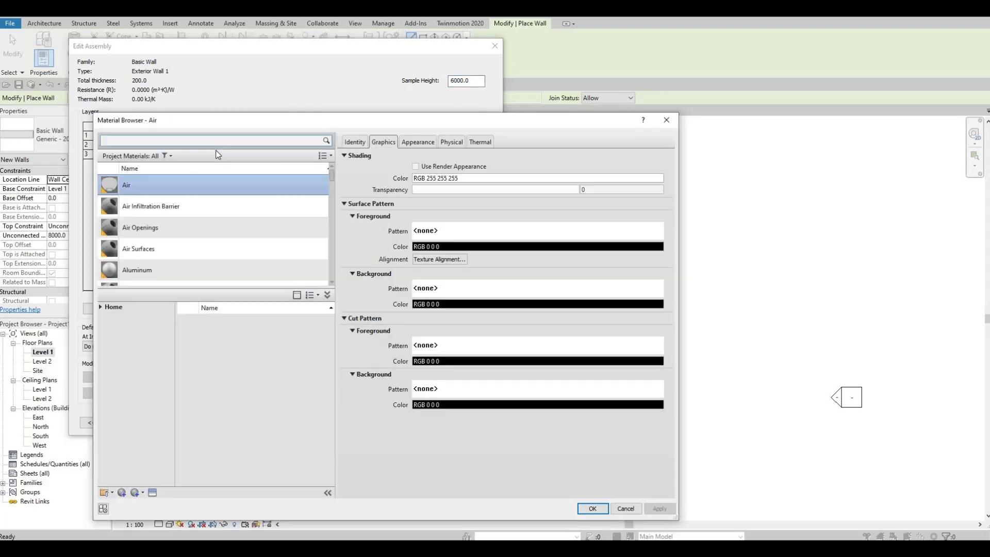
pyautogui.click(212, 141)
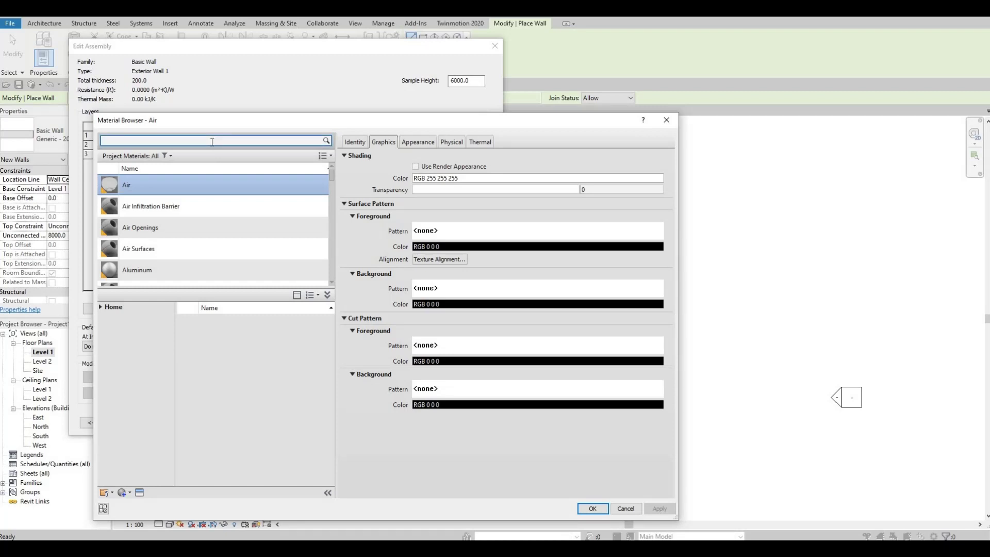
pyautogui.write('white')
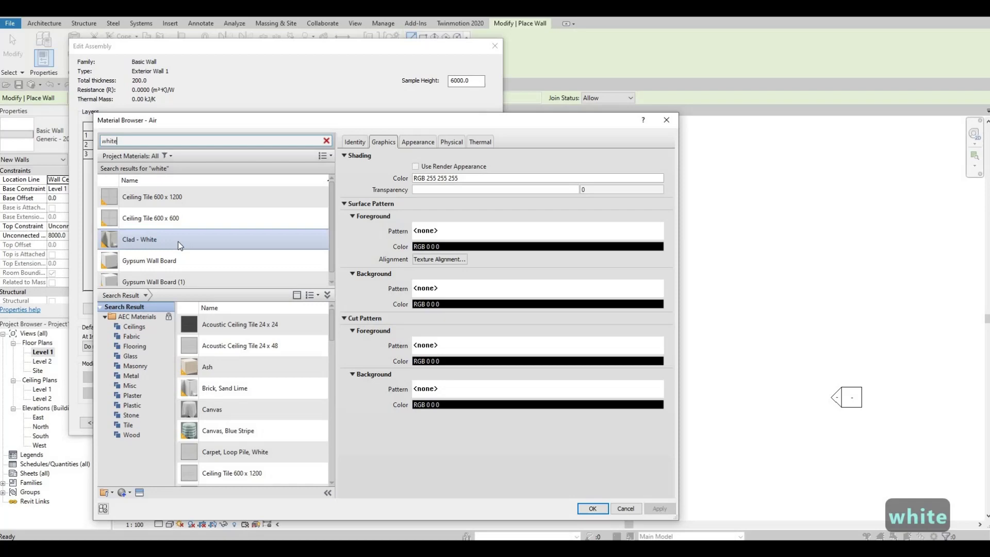
pyautogui.click(212, 245)
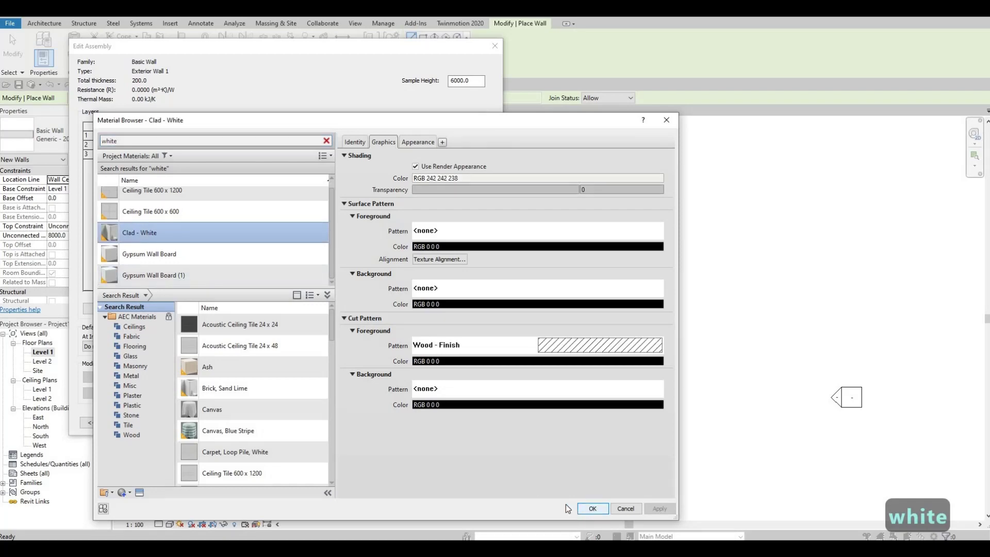
pyautogui.click(588, 509)
pyautogui.click(365, 412)
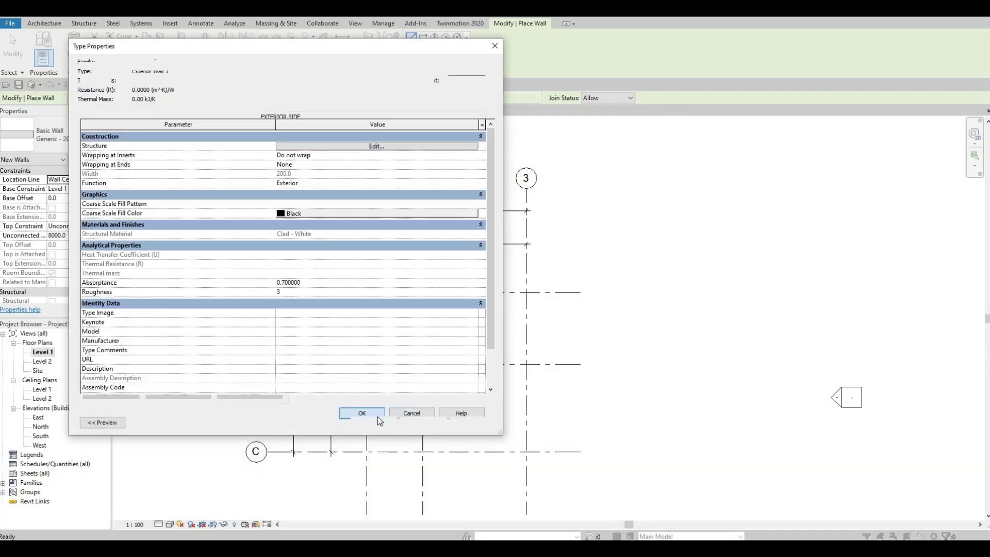
pyautogui.click(373, 414)
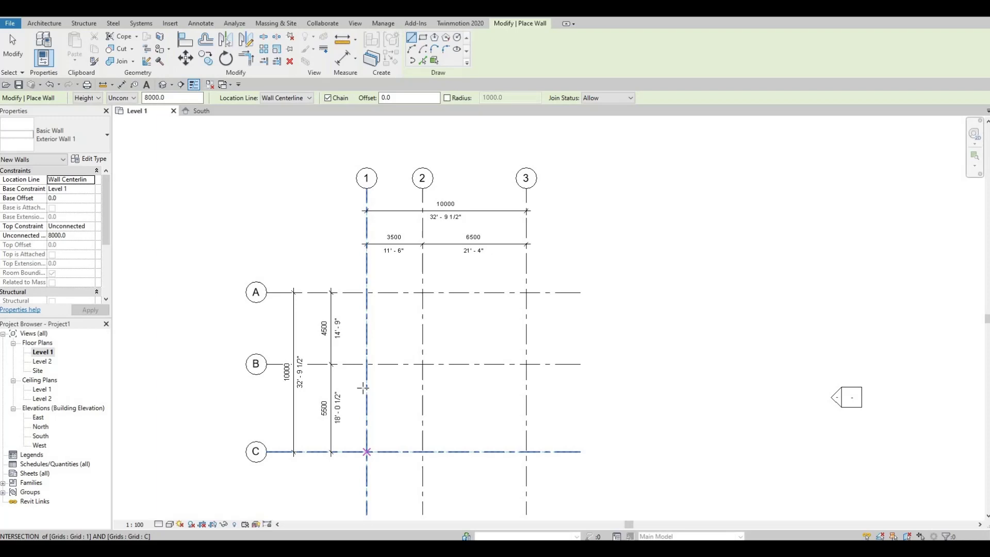
# Draw an Exterior Wall 1 wall along grid 1 from the C intersection to A
pyautogui.click(367, 452)
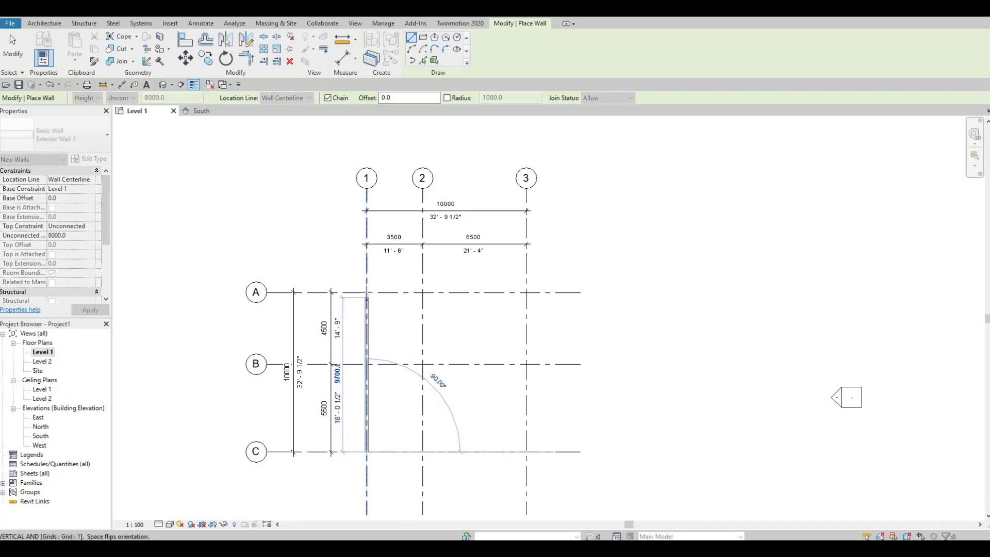
pyautogui.click(367, 293)
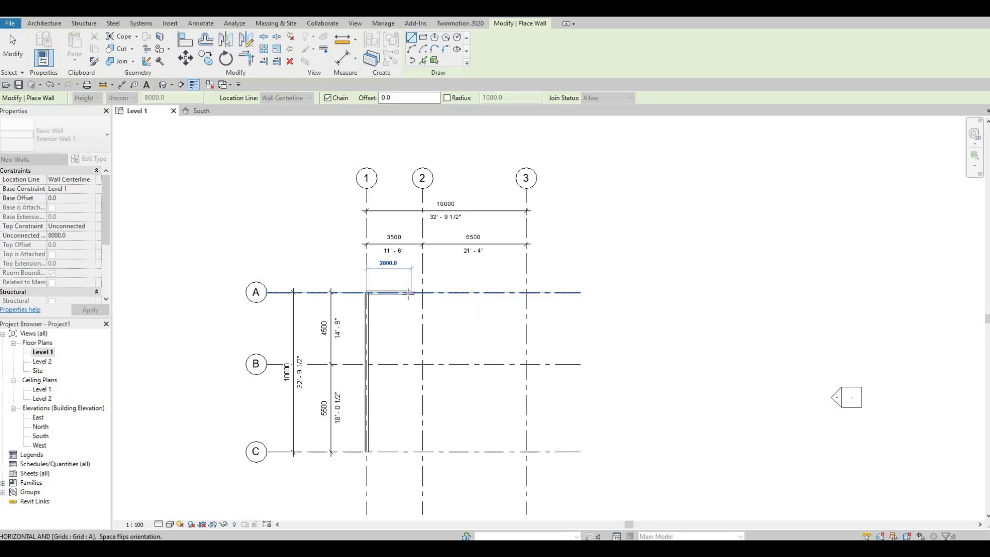
pyautogui.press('Escape')
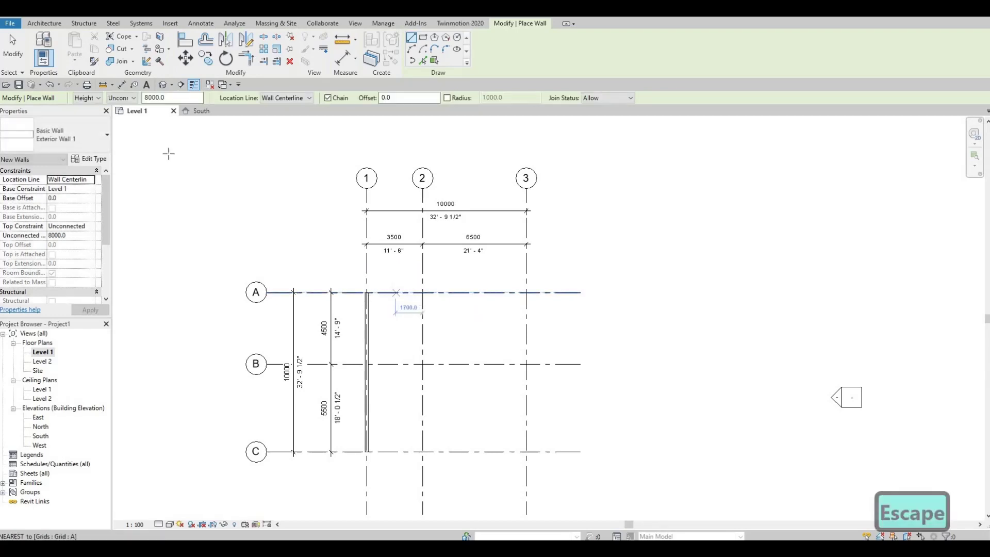
pyautogui.click(133, 101)
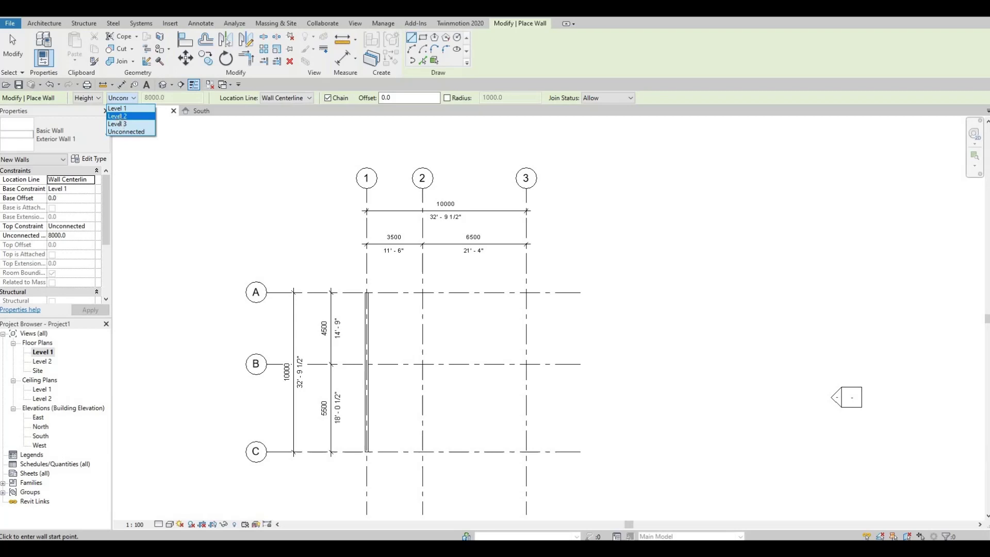
# Set height to Level 2 and draw walls from 1/A to 3/A, then down to 1000 below C
pyautogui.click(123, 116)
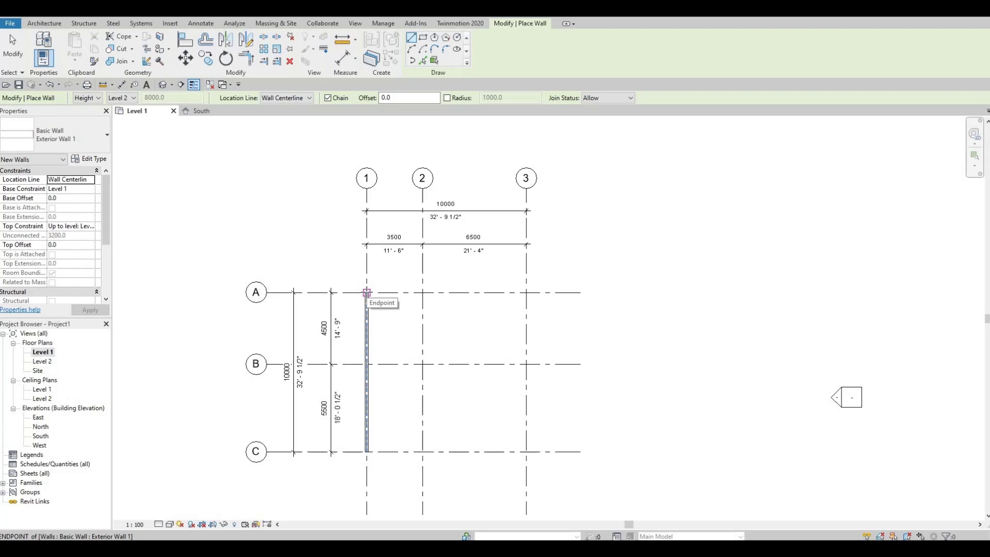
pyautogui.click(367, 293)
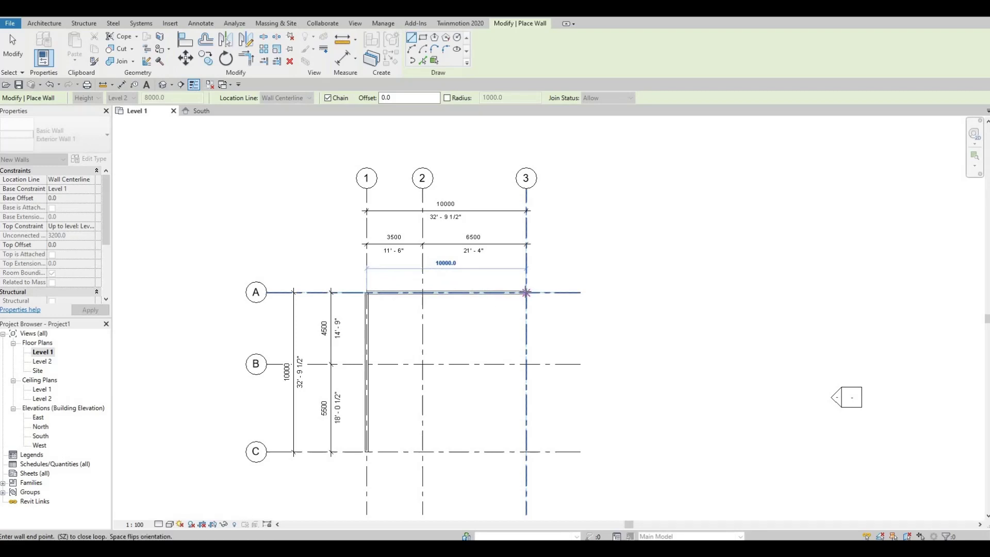
pyautogui.click(527, 293)
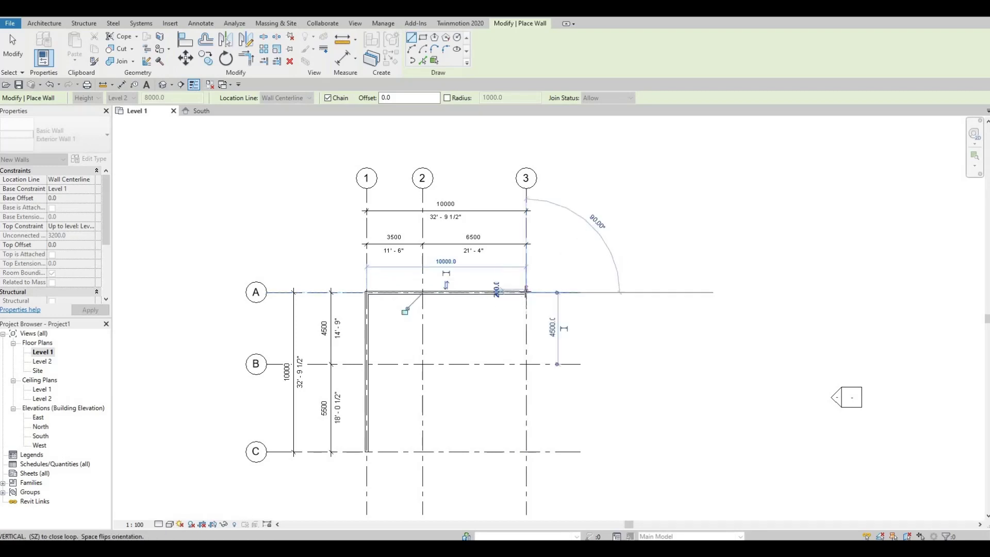
pyautogui.click(526, 452)
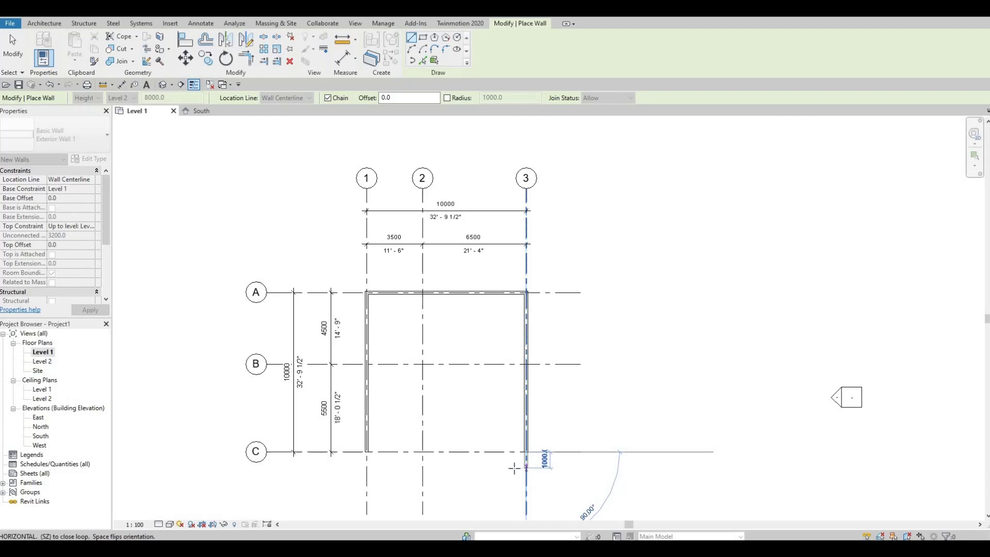
pyautogui.click(526, 467)
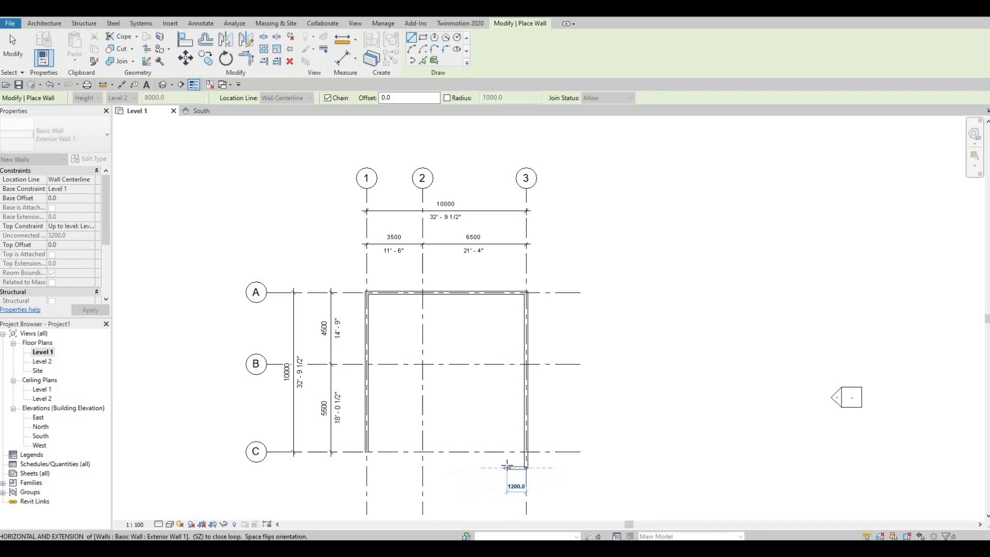
# Draw a 3000 wall segment ending back on grid C
pyautogui.press('F1')
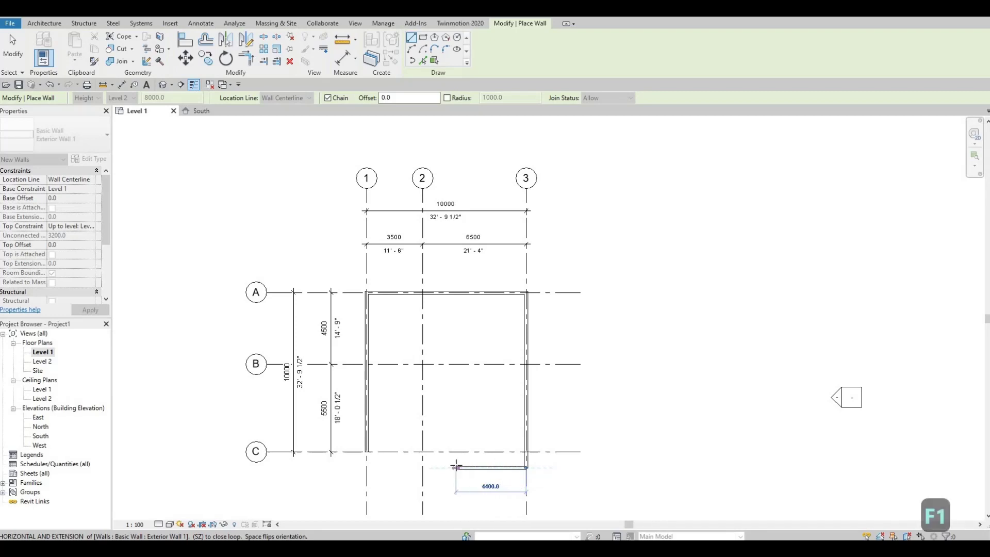
pyautogui.write('300')
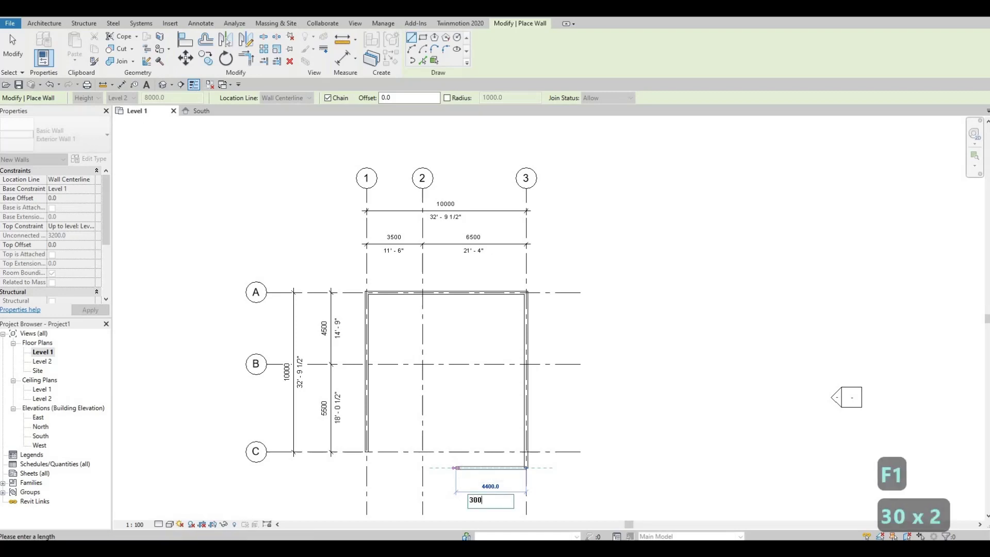
pyautogui.write('0')
pyautogui.press('Return')
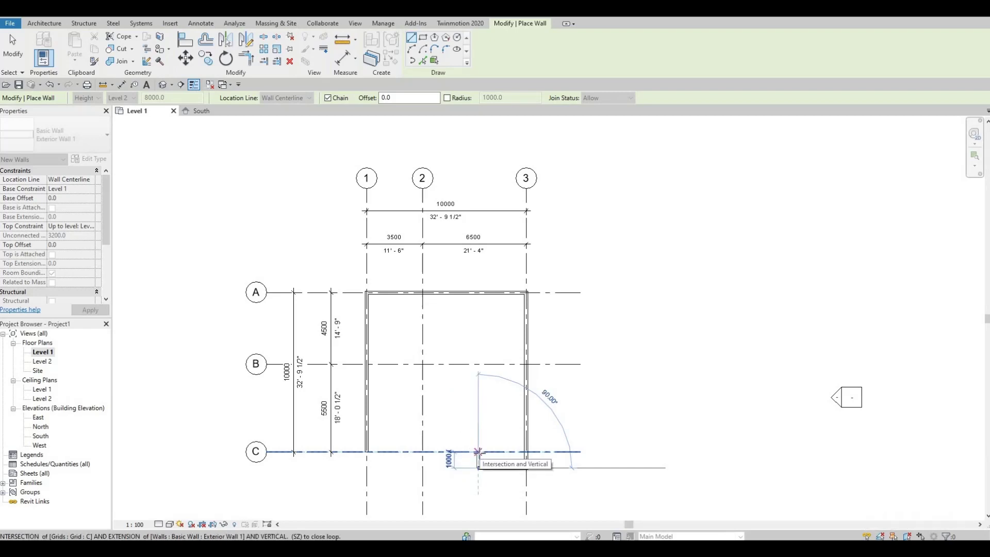
pyautogui.click(479, 451)
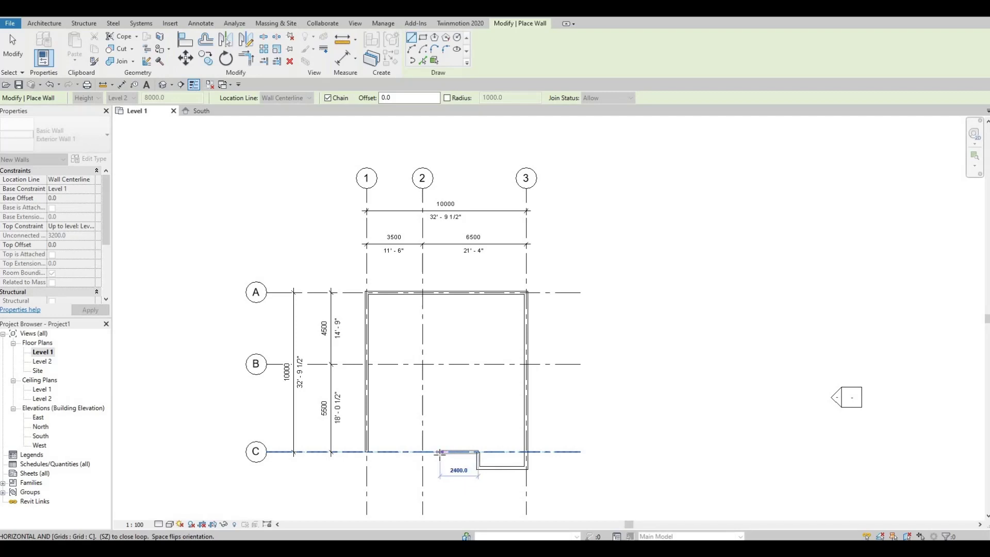
# Add 1500 and 2000 wall runs to grid 2, up to 2/B, and across to 1/B
pyautogui.write('1500')
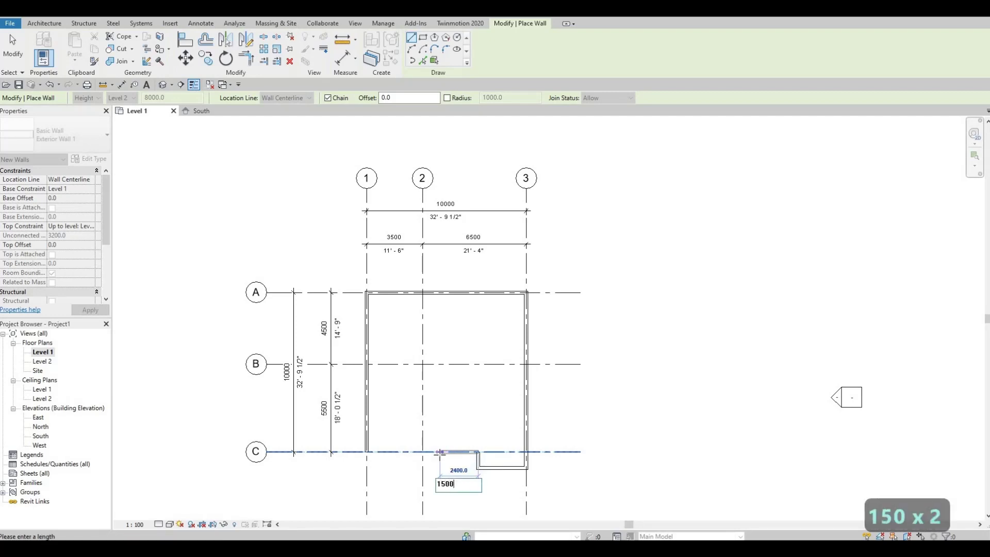
pyautogui.press('Return')
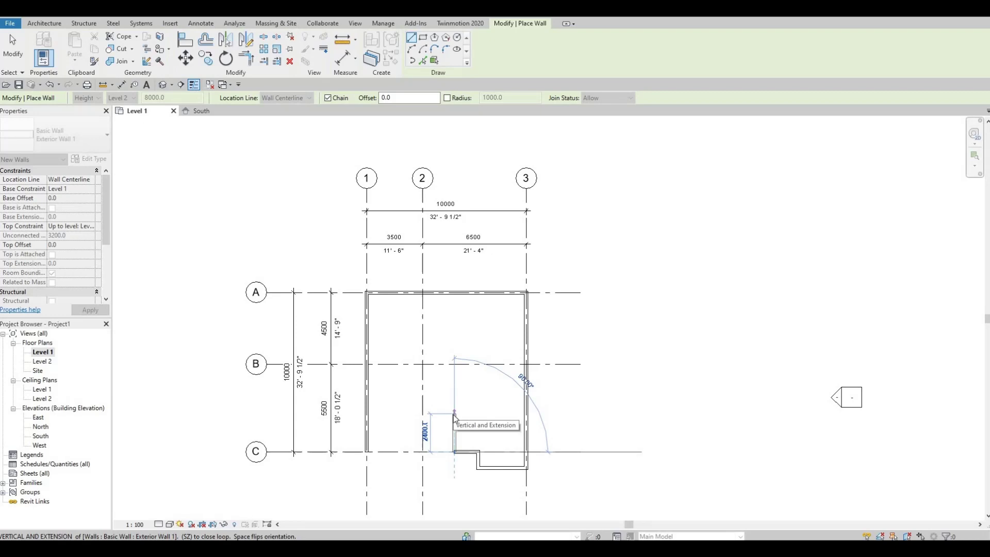
pyautogui.write('2000')
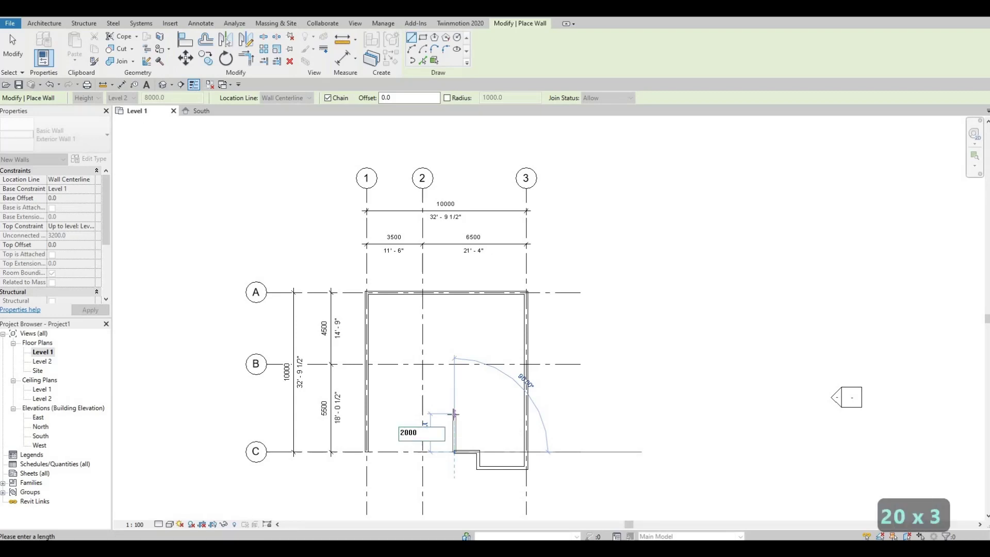
pyautogui.press('Return')
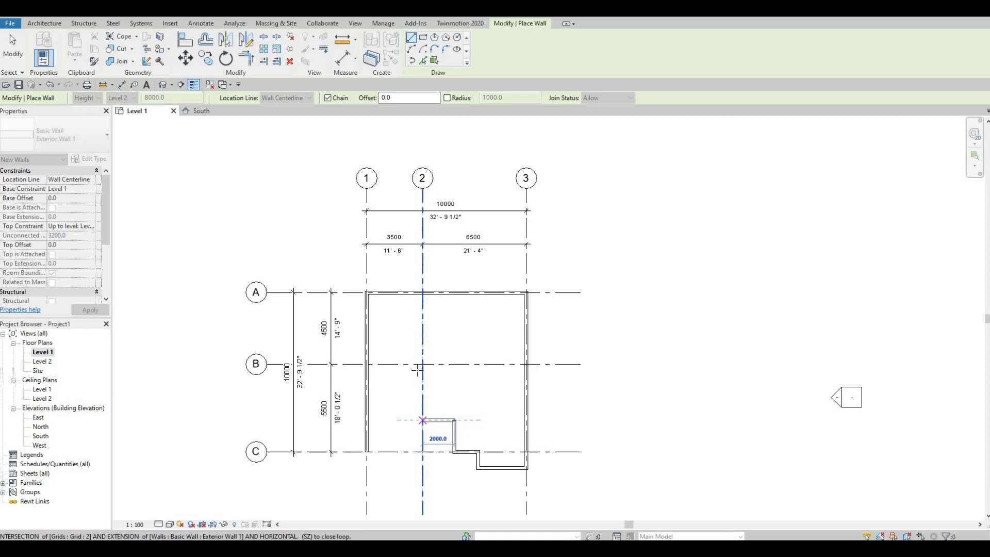
pyautogui.click(422, 420)
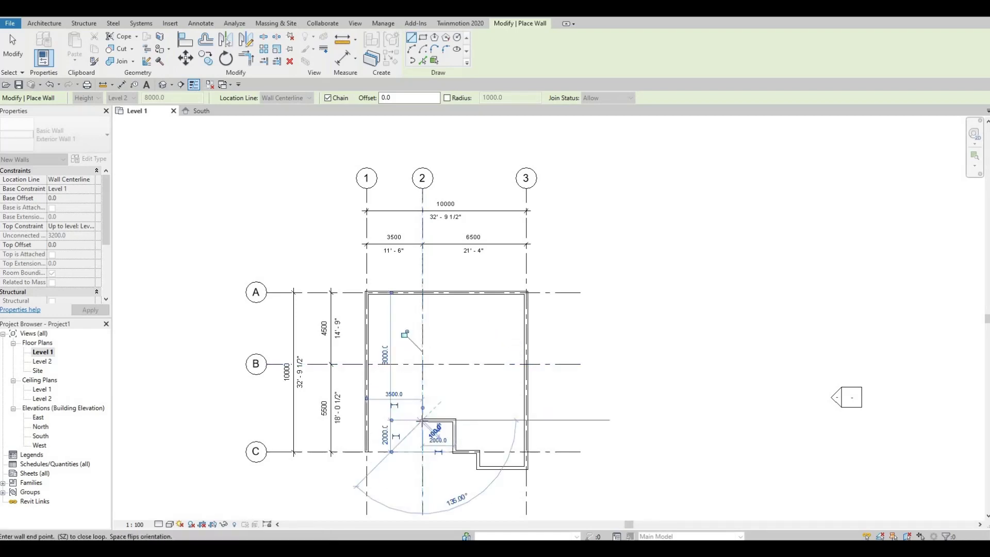
pyautogui.click(423, 364)
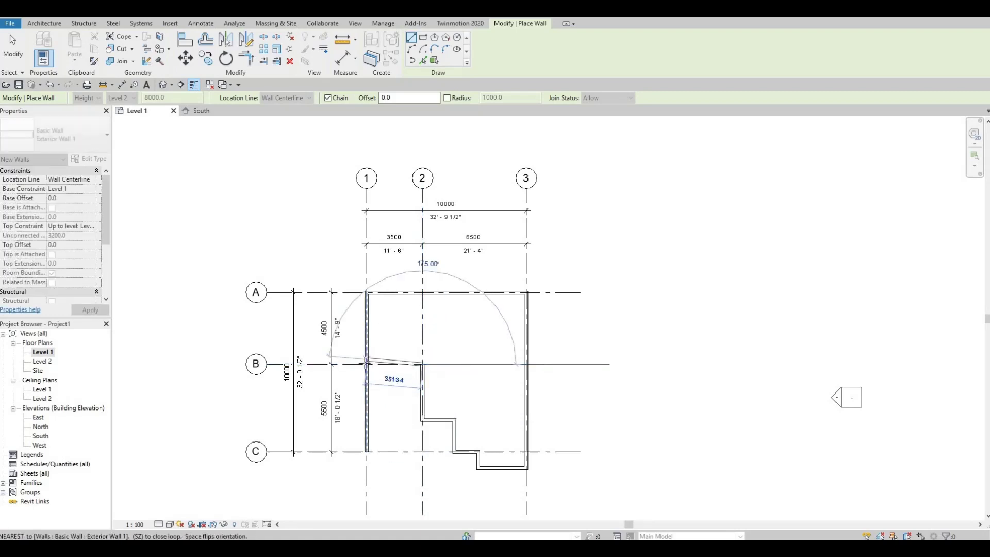
pyautogui.click(366, 364)
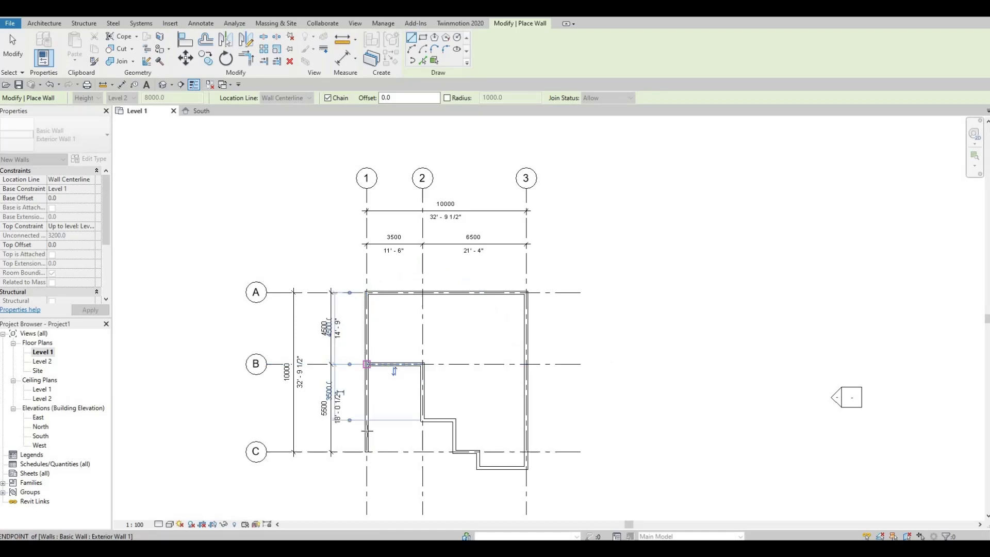
pyautogui.press('Escape')
pyautogui.press('Escape')
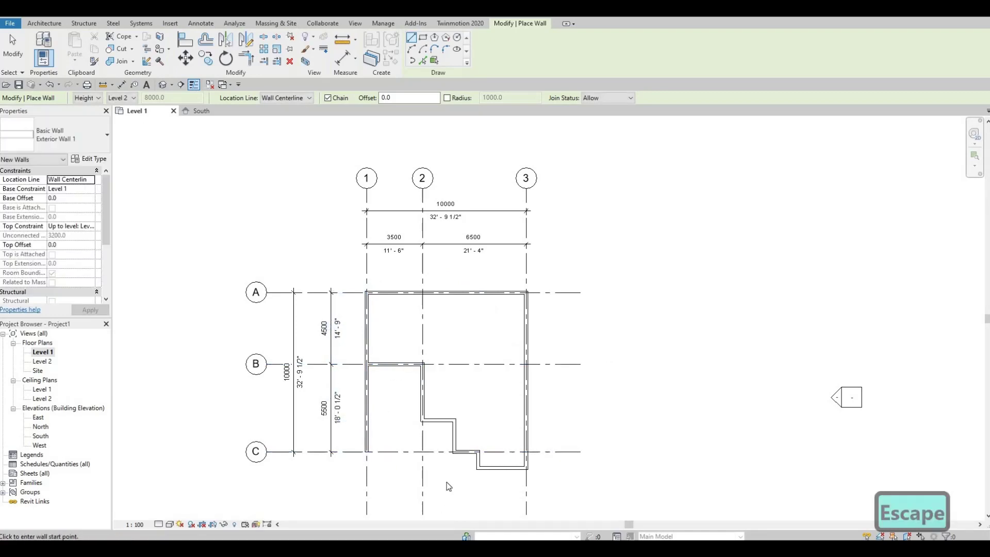
pyautogui.scroll(1, 447, 482)
pyautogui.scroll(1, 452, 511)
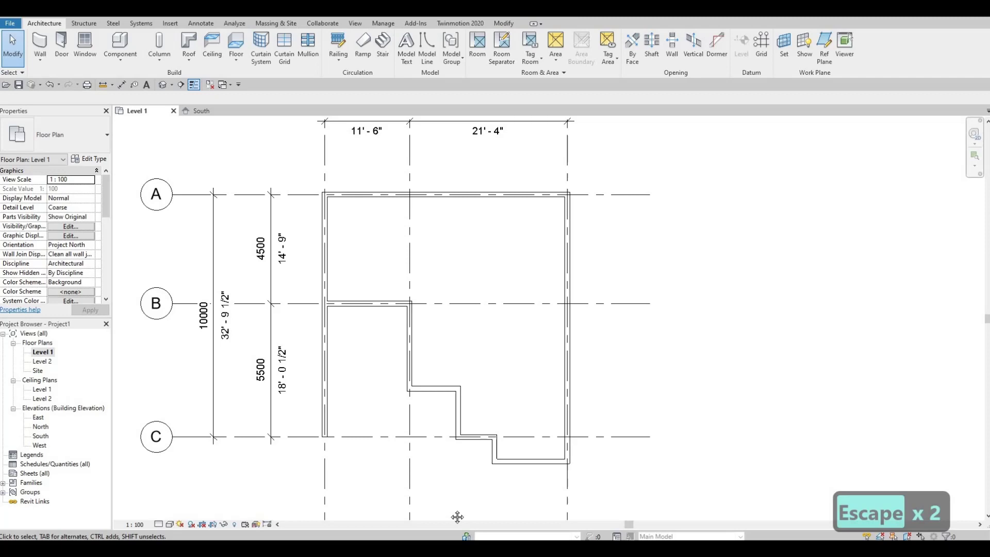
pyautogui.moveTo(452, 448); pyautogui.dragTo(452, 510, button='middle')
pyautogui.scroll(-1, 449, 472)
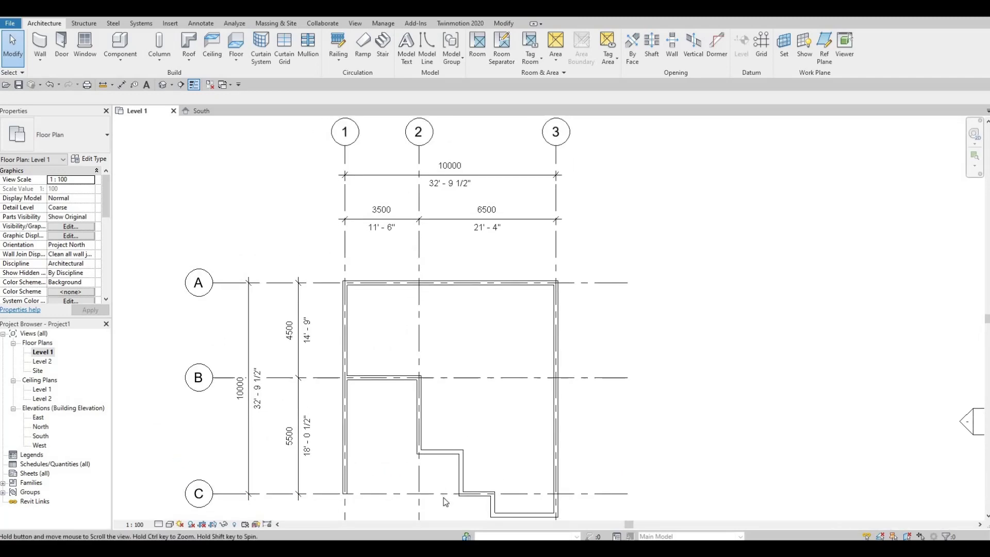
pyautogui.press('F1')
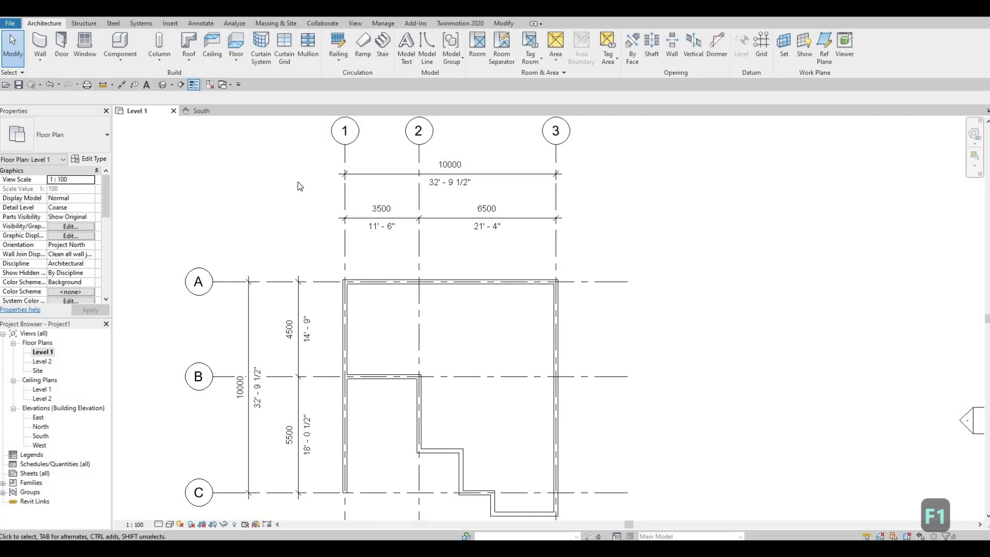
pyautogui.press('Escape')
pyautogui.press('Escape')
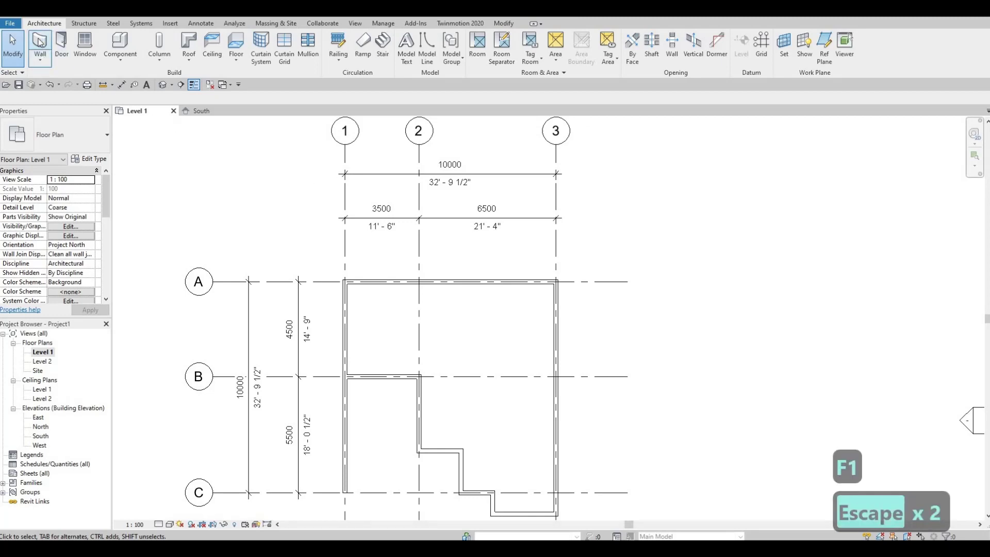
# Duplicate Exterior Wall 1 as 'Interior Wall 1' and make it the current wall type
pyautogui.click(40, 43)
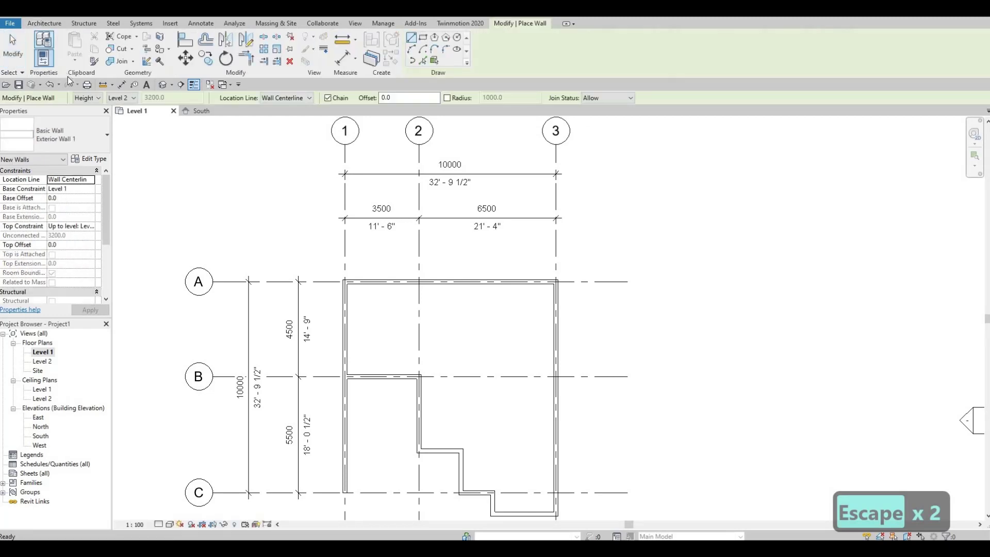
pyautogui.click(92, 160)
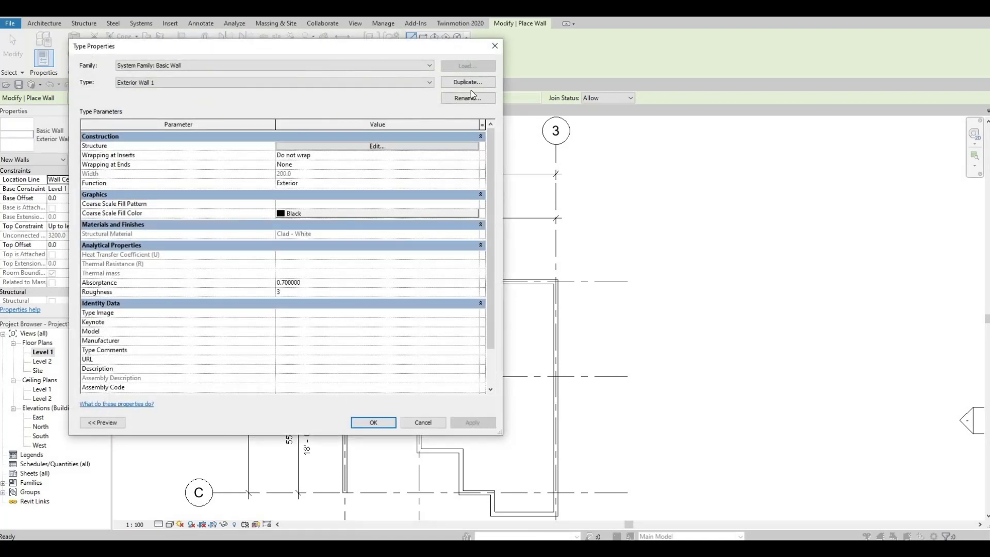
pyautogui.click(472, 83)
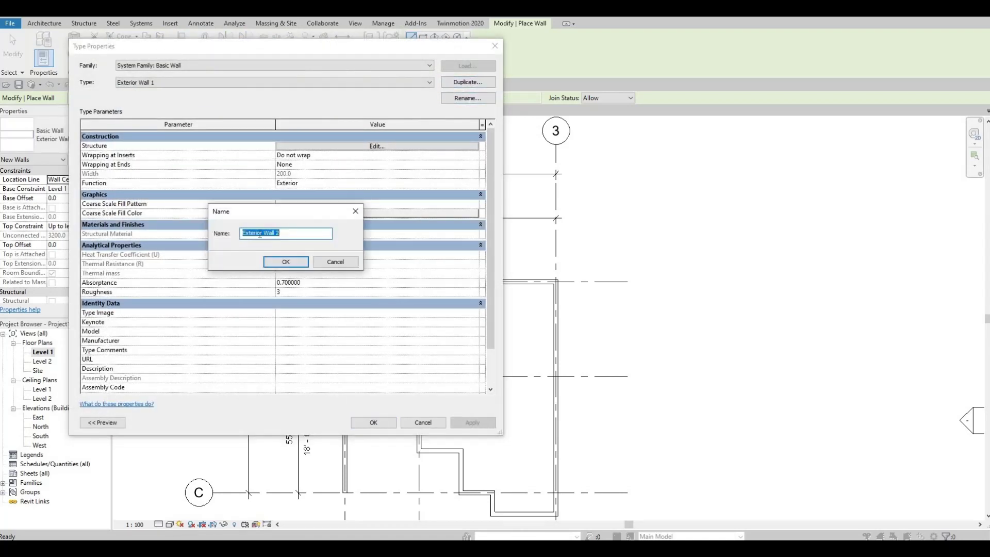
pyautogui.press('End')
pyautogui.hotkey('ctrl', 'a')
pyautogui.write('Interior ')
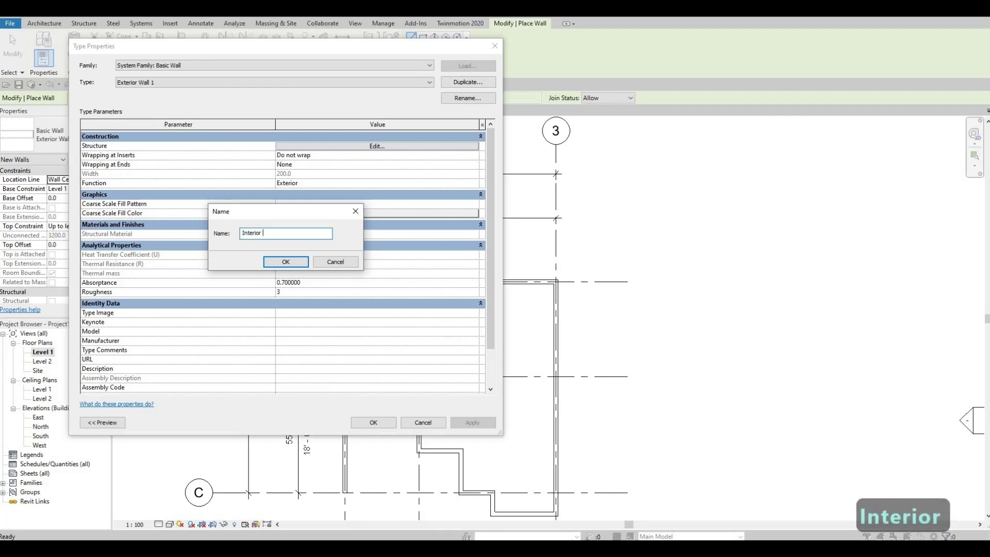
pyautogui.write('Wall 1')
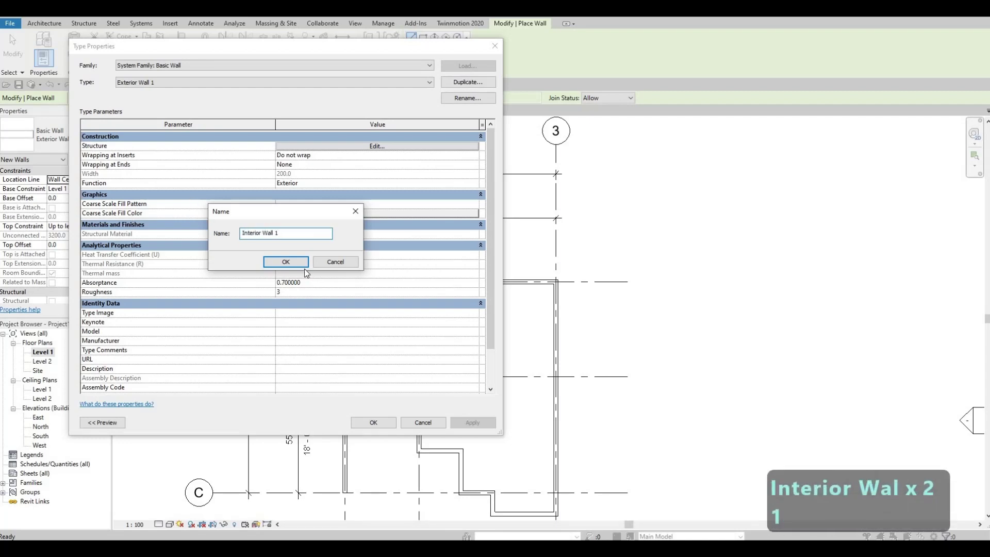
pyautogui.click(304, 264)
pyautogui.click(349, 147)
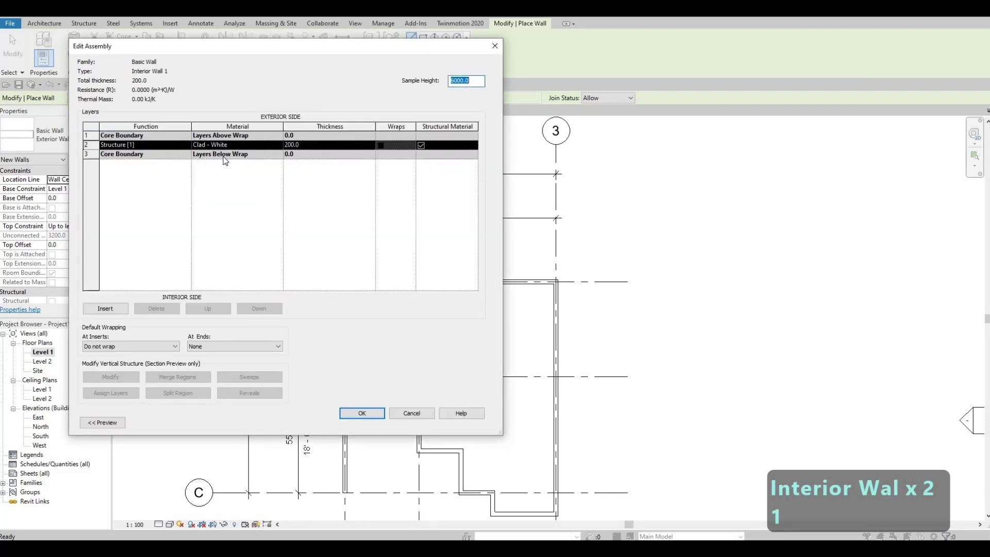
pyautogui.click(368, 414)
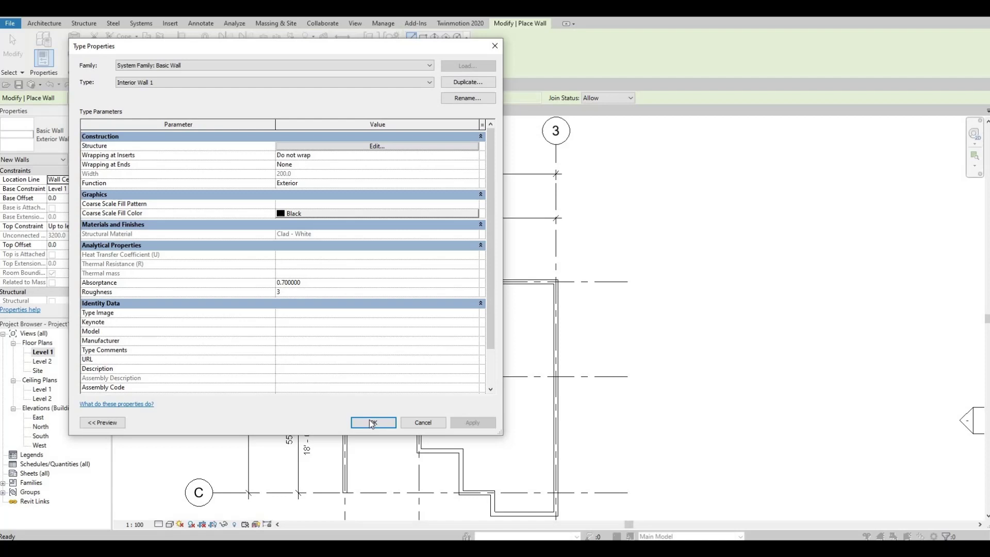
pyautogui.click(376, 422)
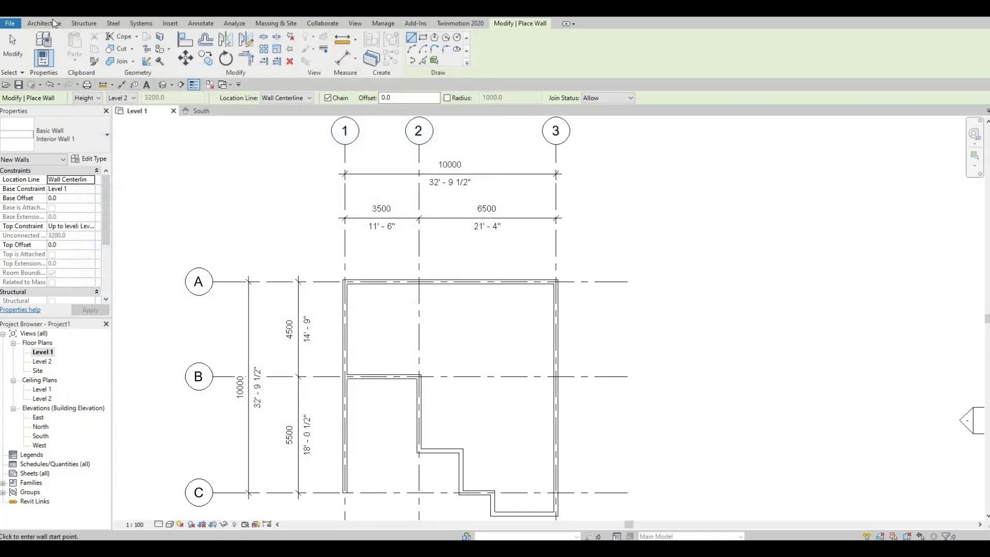
# Draw a 4000 interior wall along grid B with a 1600 stub upward
pyautogui.click(35, 25)
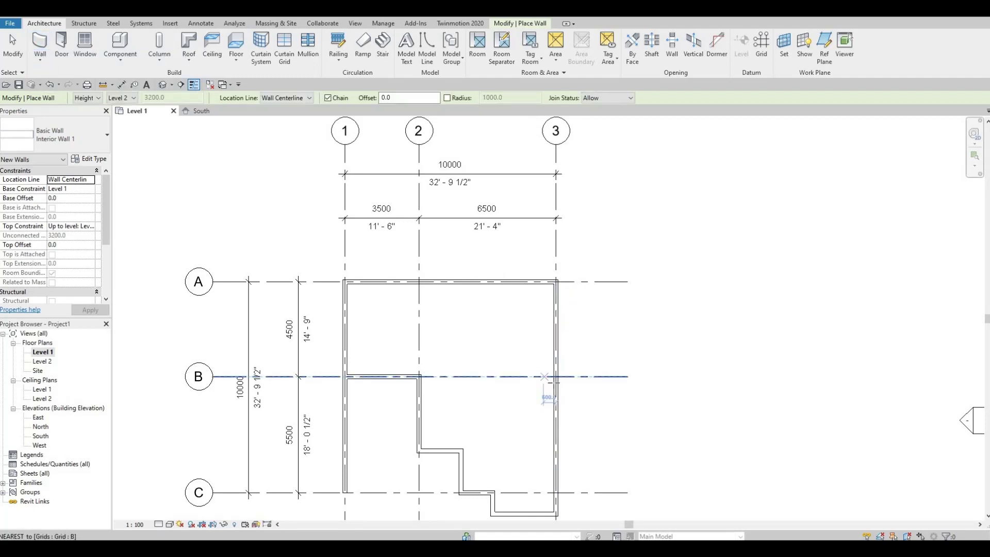
pyautogui.click(555, 377)
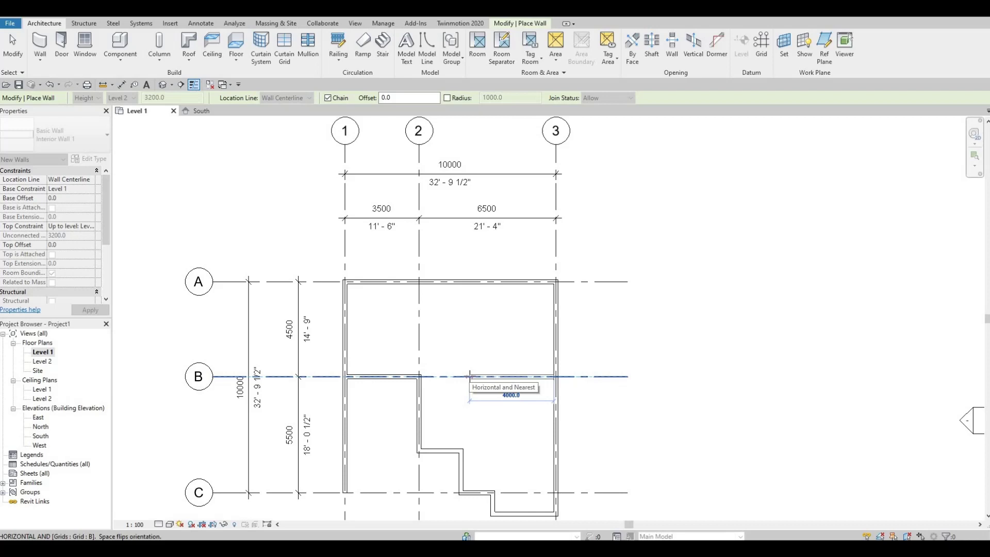
pyautogui.click(469, 376)
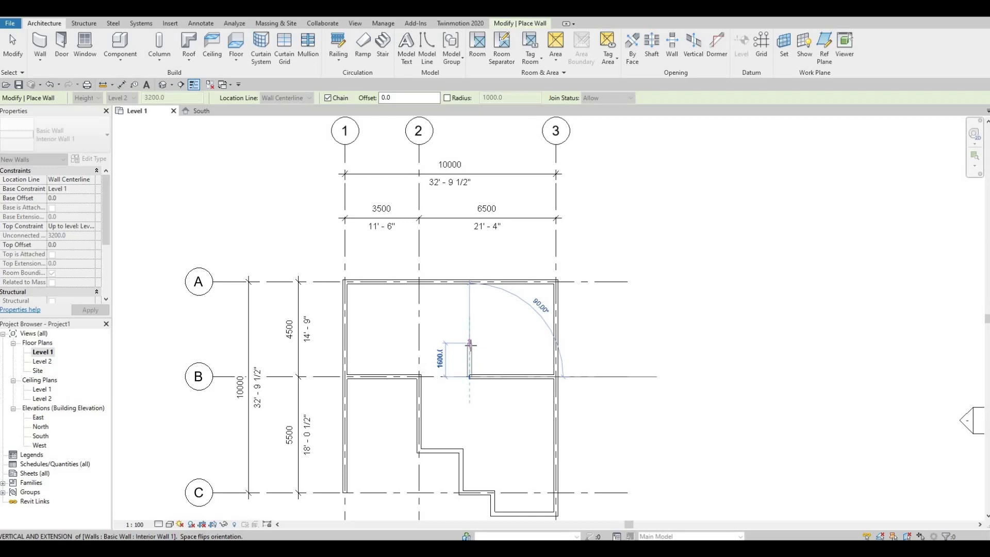
pyautogui.click(470, 345)
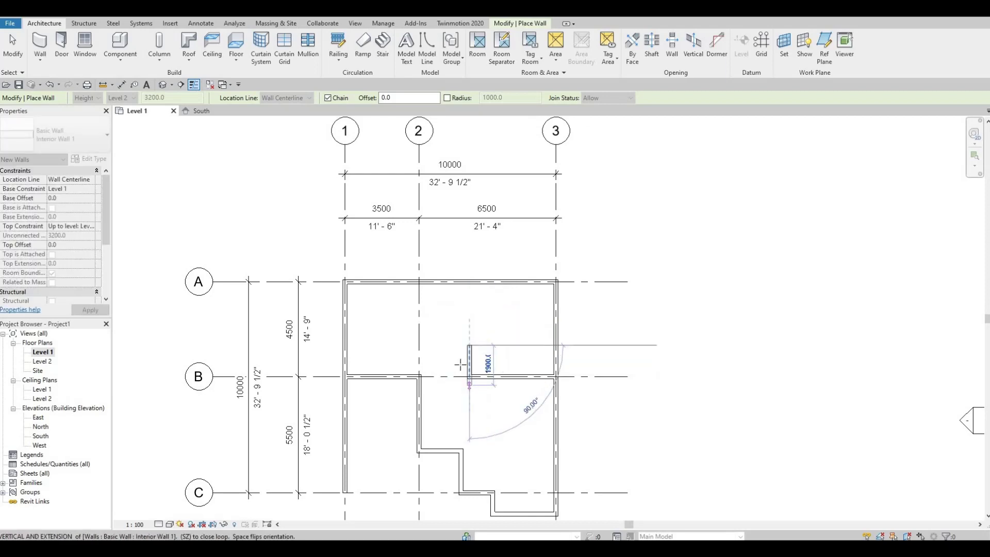
pyautogui.press('Escape')
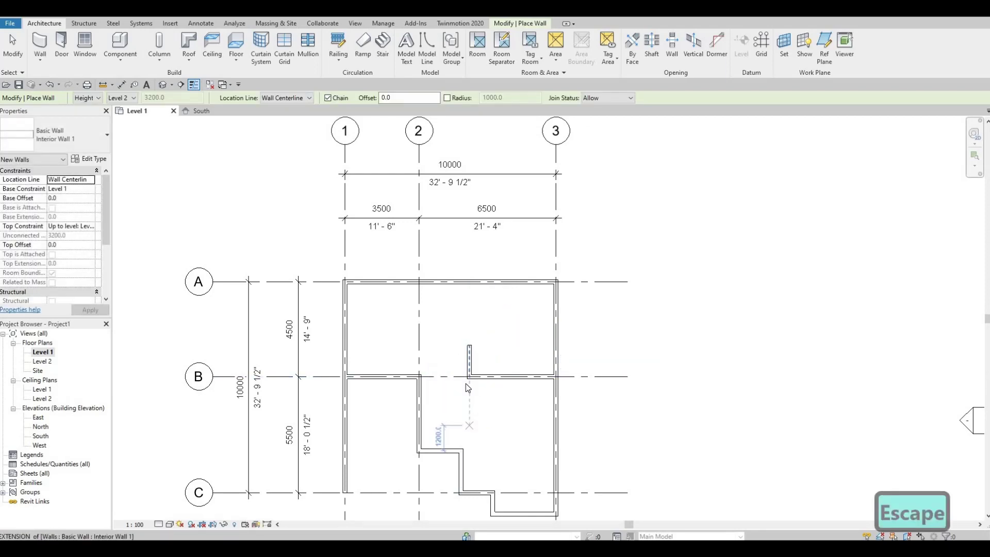
# Enclose a small room near grid C with a 2000 vertical and 1500 horizontal wall
pyautogui.moveTo(495, 438); pyautogui.dragTo(492, 390, button='middle')
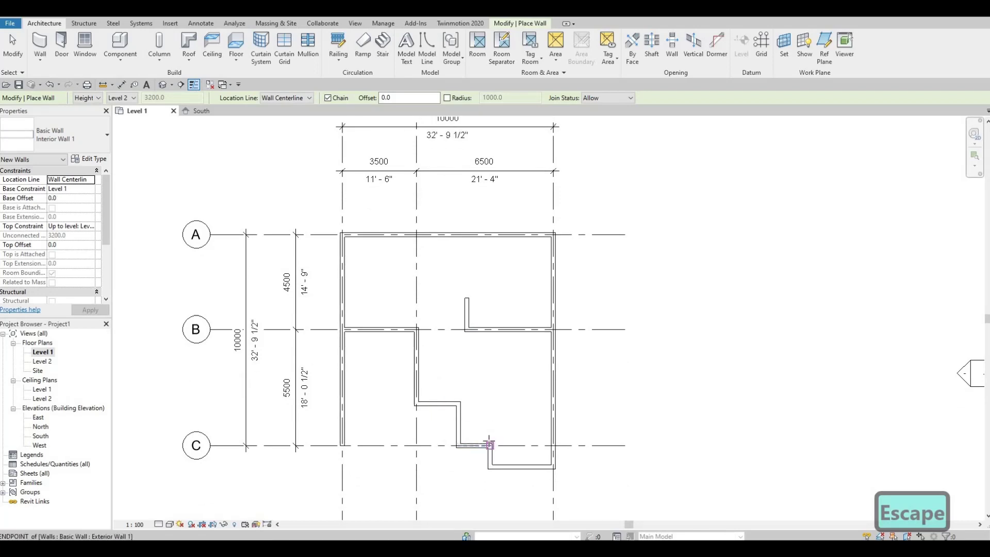
pyautogui.scroll(4, 492, 443)
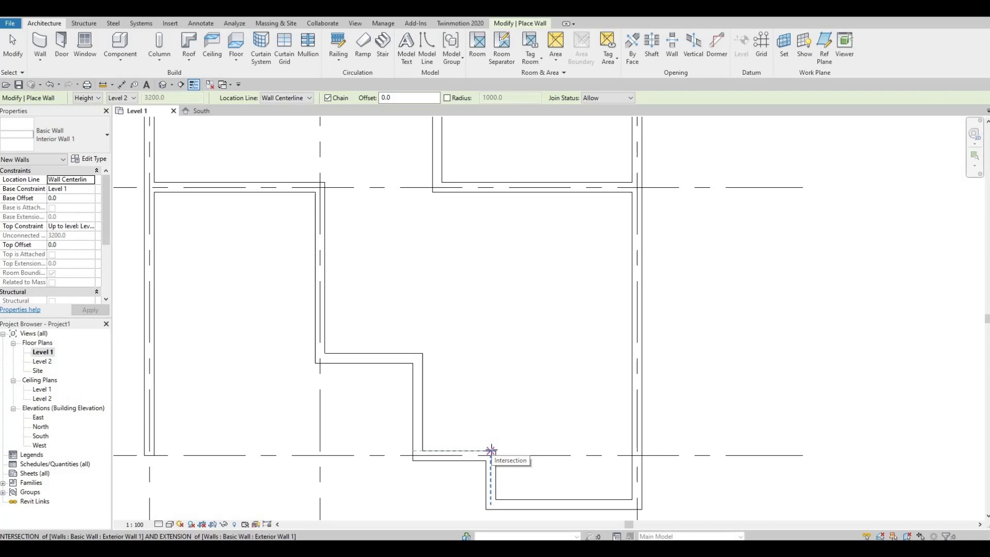
pyautogui.click(492, 450)
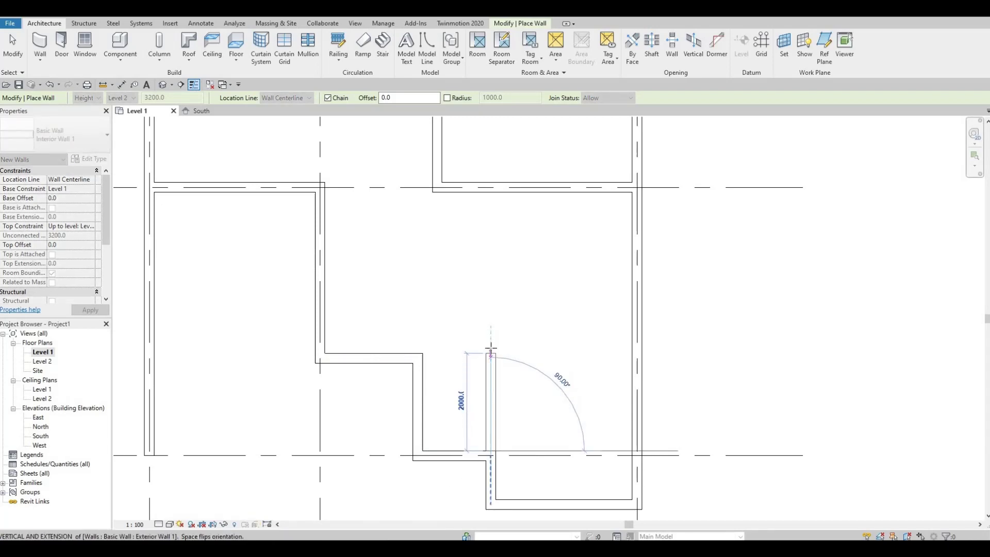
pyautogui.click(491, 356)
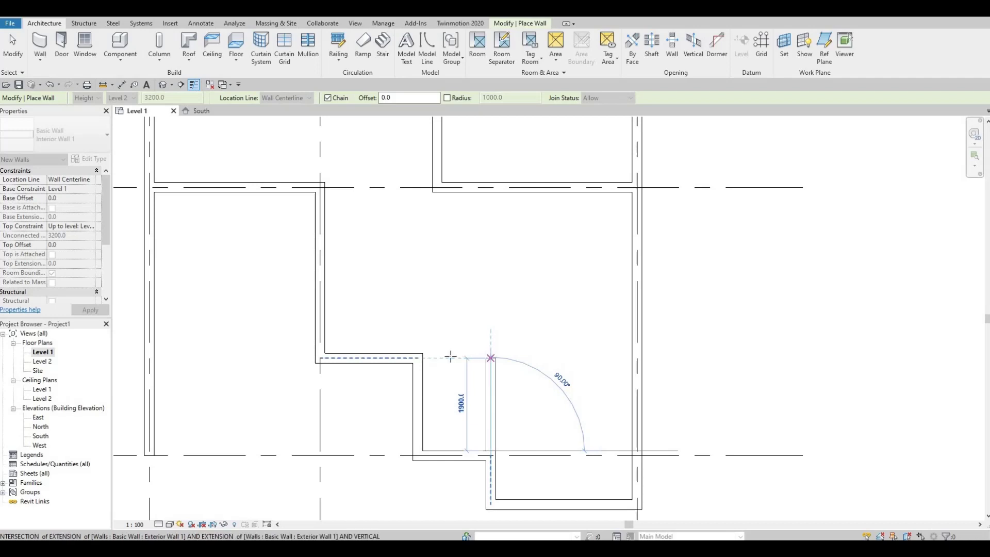
pyautogui.click(418, 357)
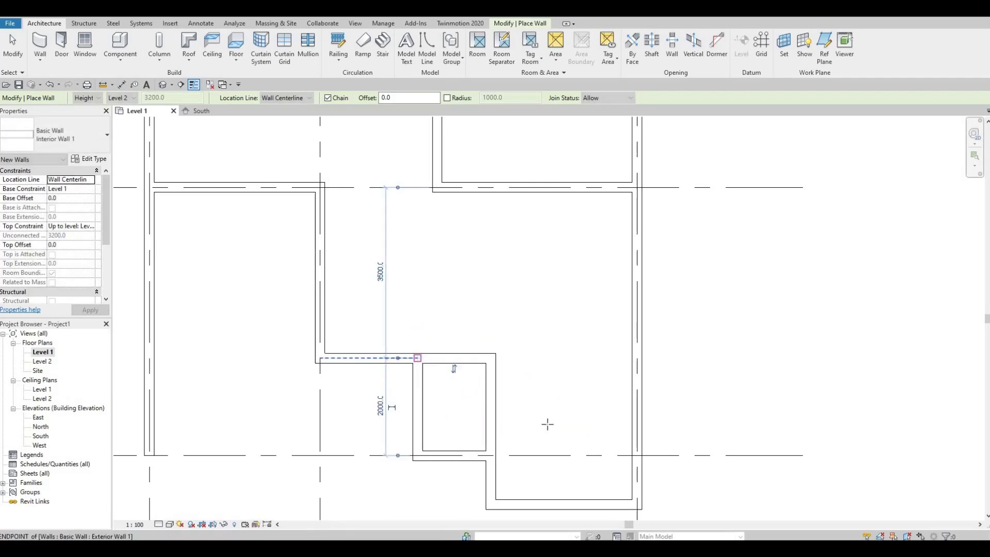
pyautogui.press('Escape')
pyautogui.press('Escape')
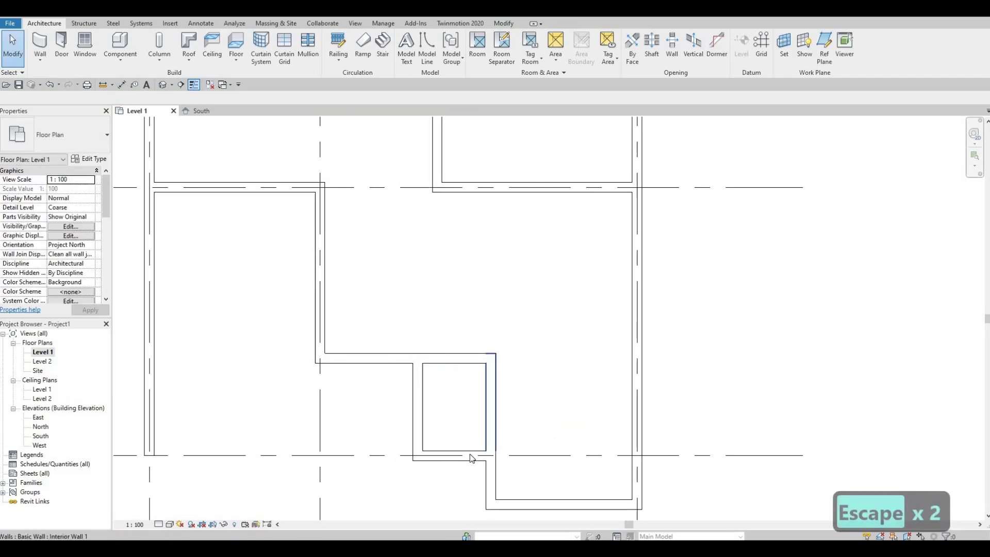
# Draw an Interior Wall 1 partition from the grid B wall up to the top exterior wall
pyautogui.scroll(-2, 516, 413)
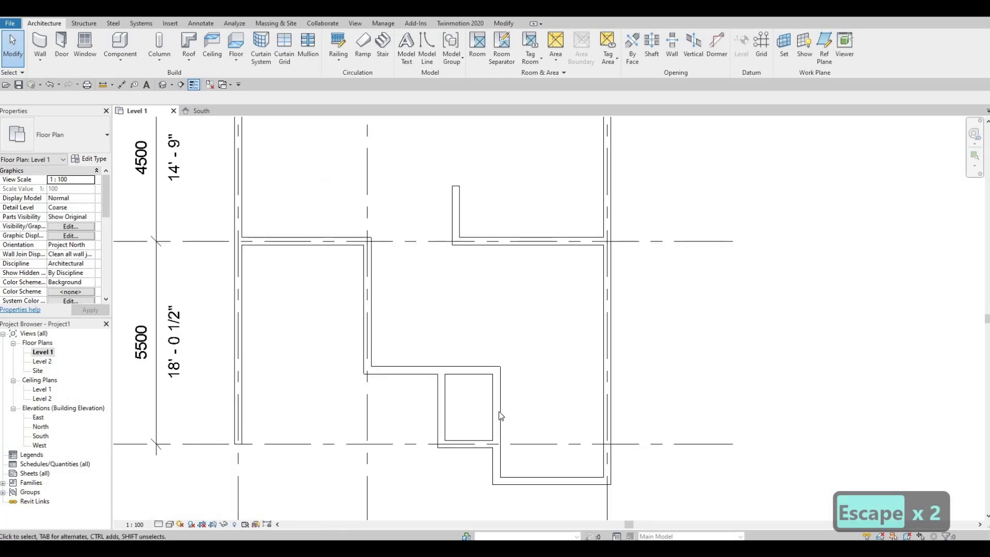
pyautogui.scroll(-2, 520, 415)
pyautogui.scroll(-1, 517, 408)
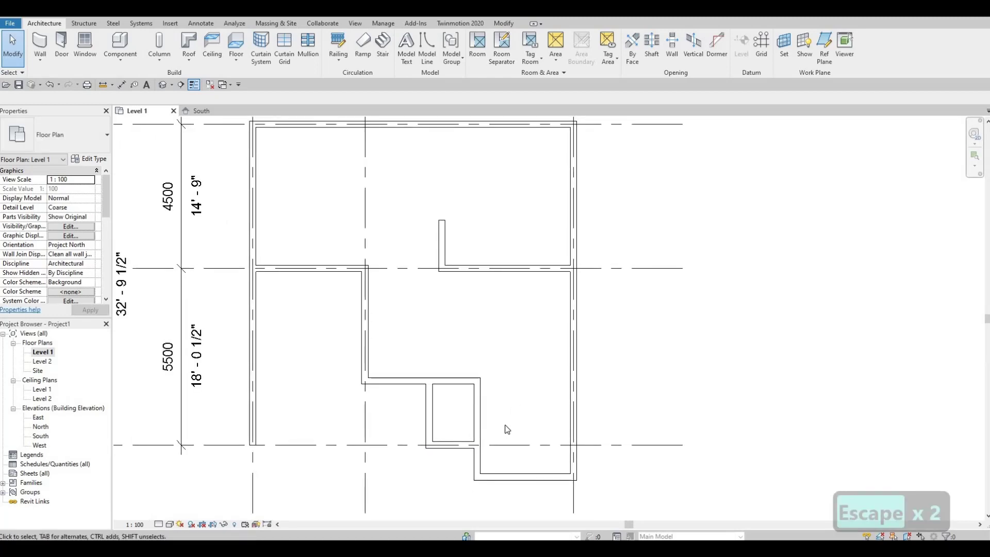
pyautogui.scroll(-1, 505, 428)
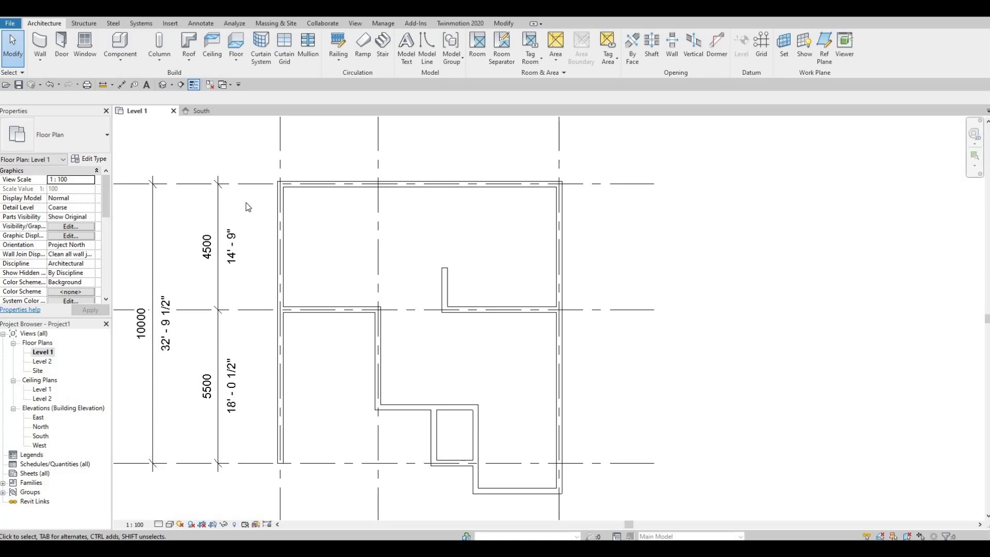
pyautogui.click(40, 42)
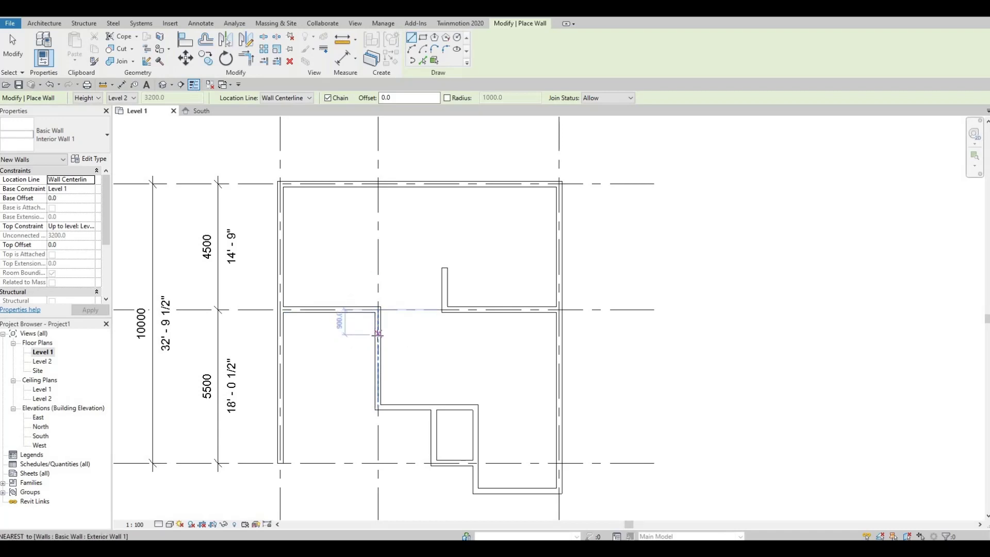
pyautogui.click(350, 309)
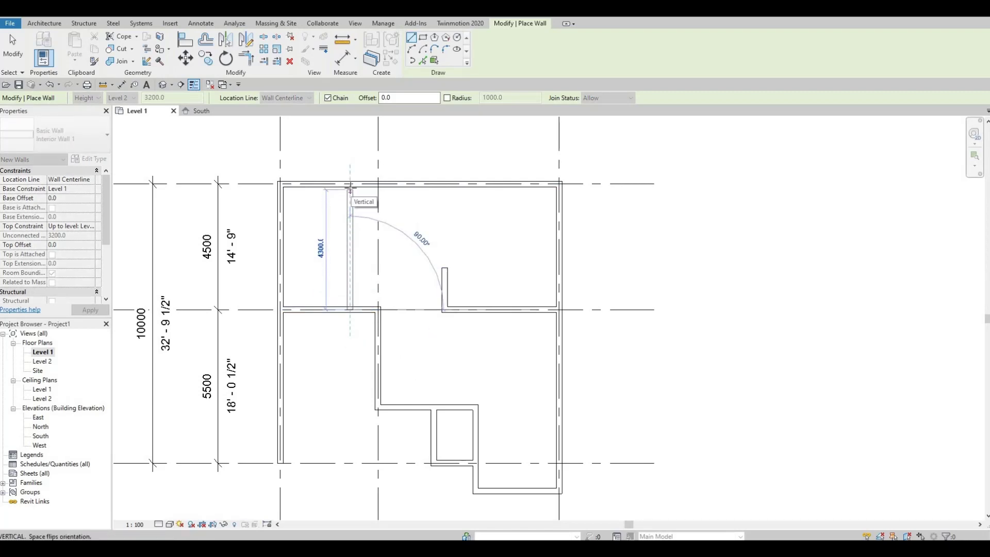
pyautogui.click(350, 184)
pyautogui.press('Escape')
pyautogui.press('Escape')
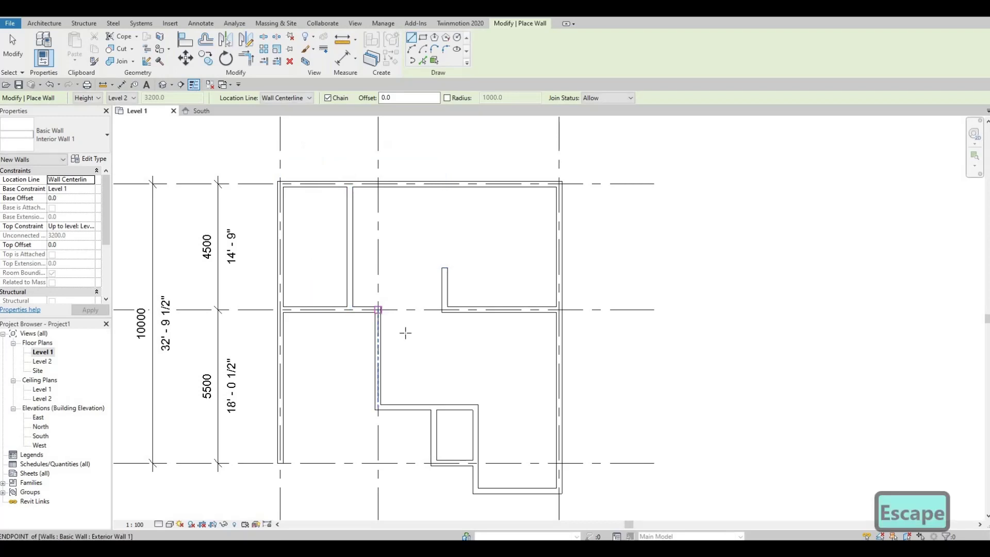
pyautogui.press('Escape')
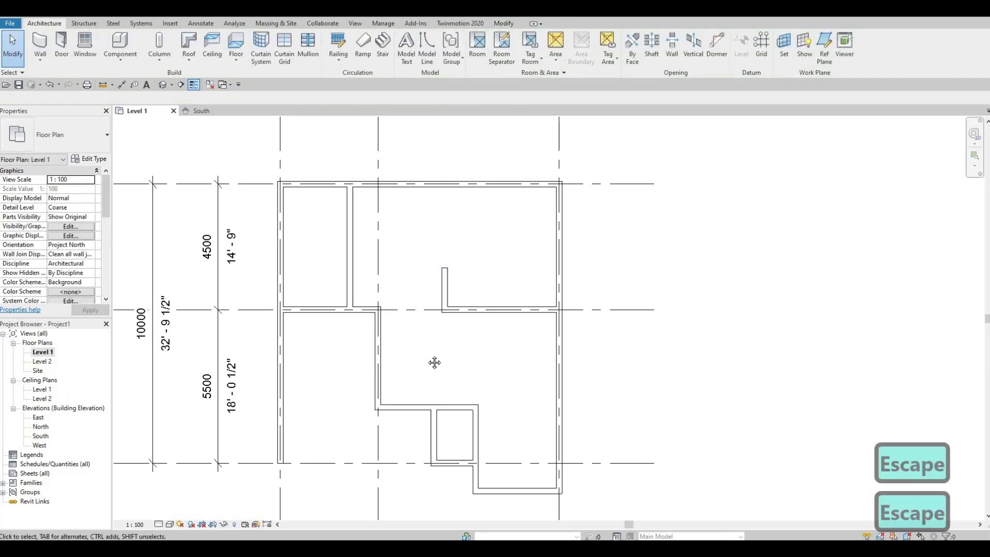
pyautogui.scroll(-3, 440, 334)
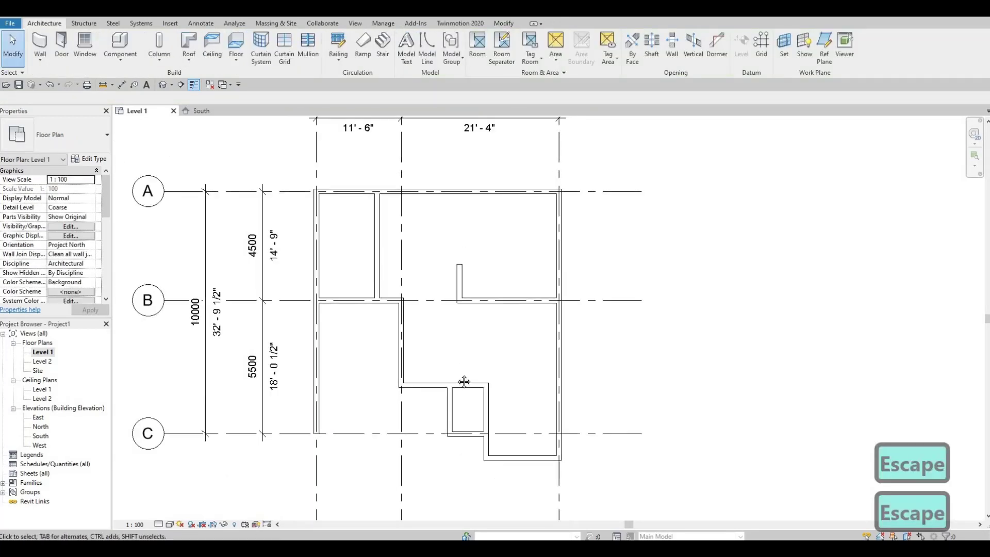
pyautogui.moveTo(456, 378); pyautogui.dragTo(458, 378, button='middle')
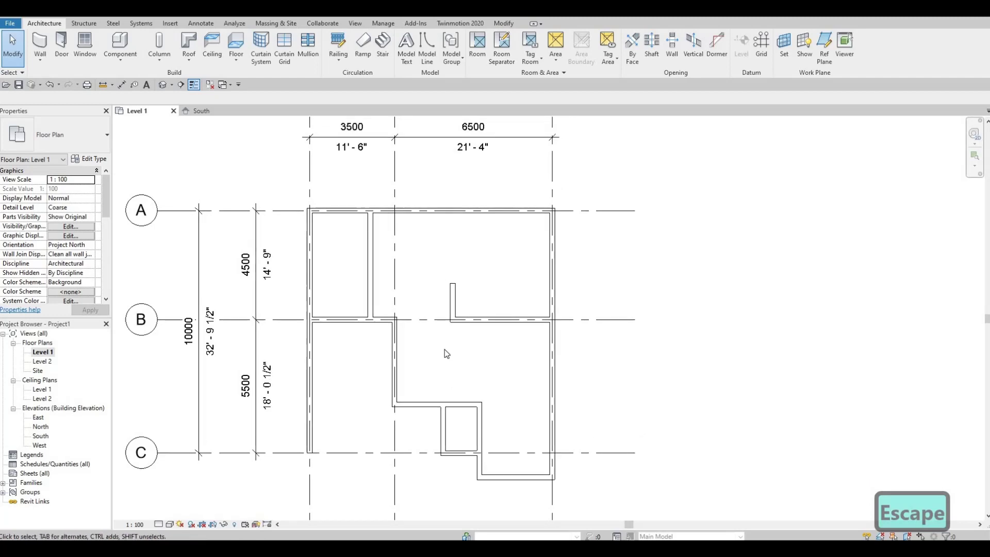
# Use AL to align the short wall stub to the small room's wall face
pyautogui.press('F1')
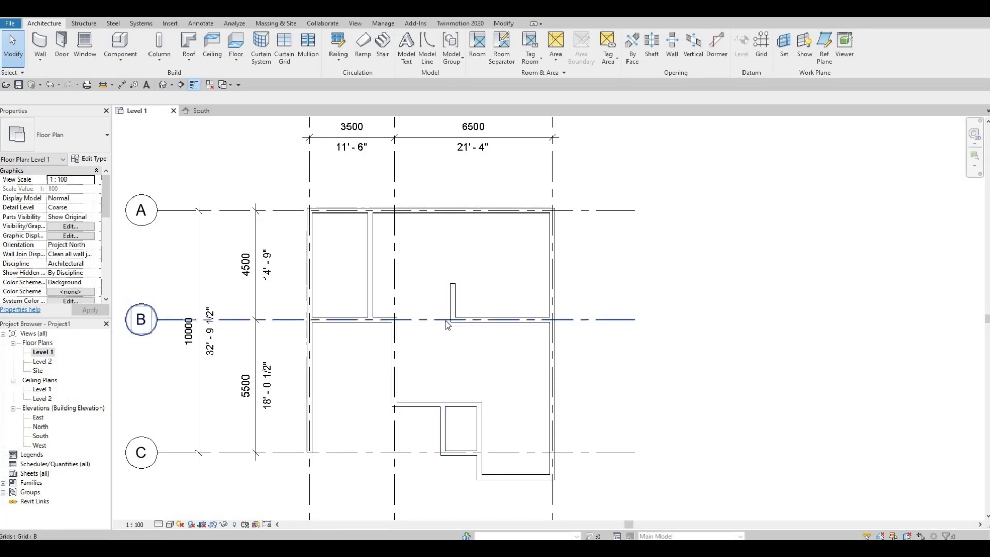
pyautogui.press('a')
pyautogui.press('l')
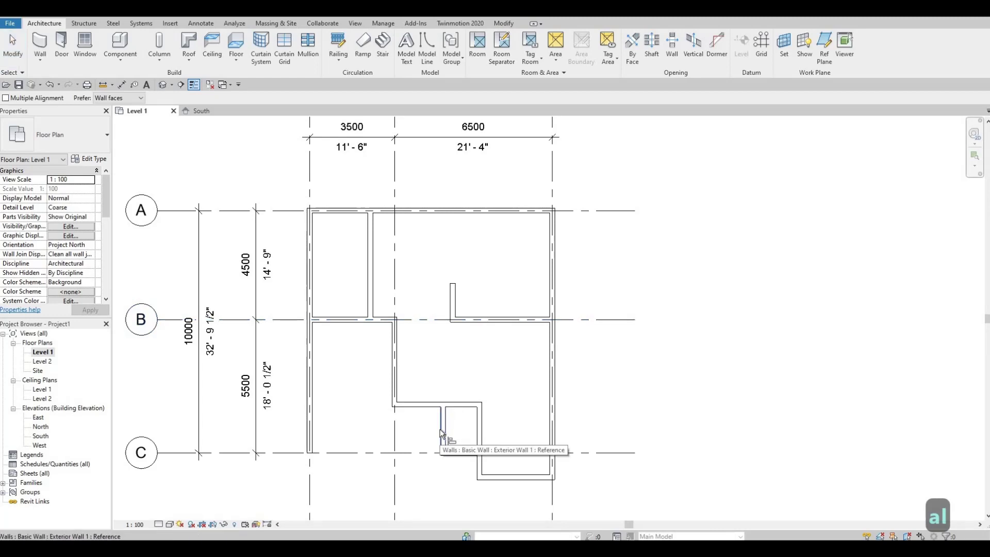
pyautogui.click(440, 429)
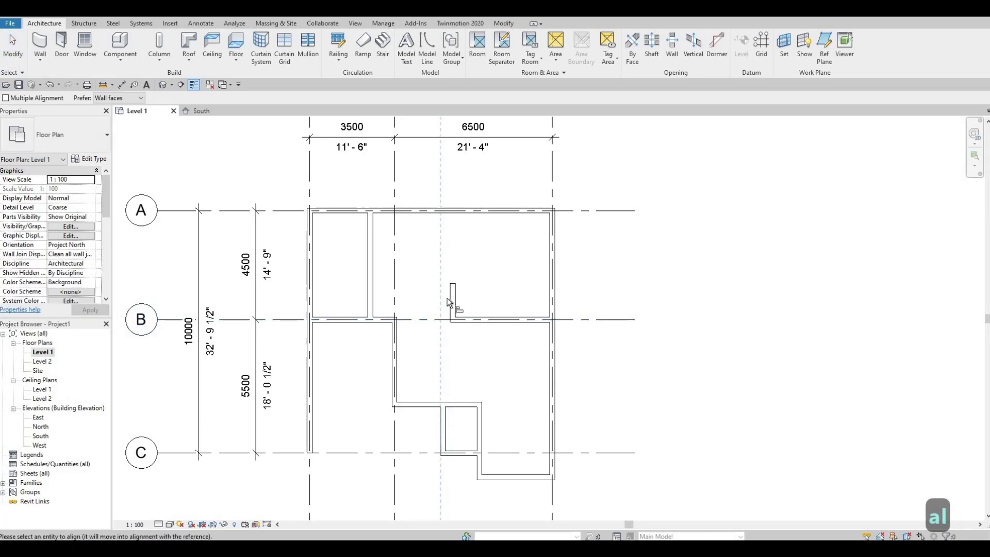
pyautogui.click(450, 332)
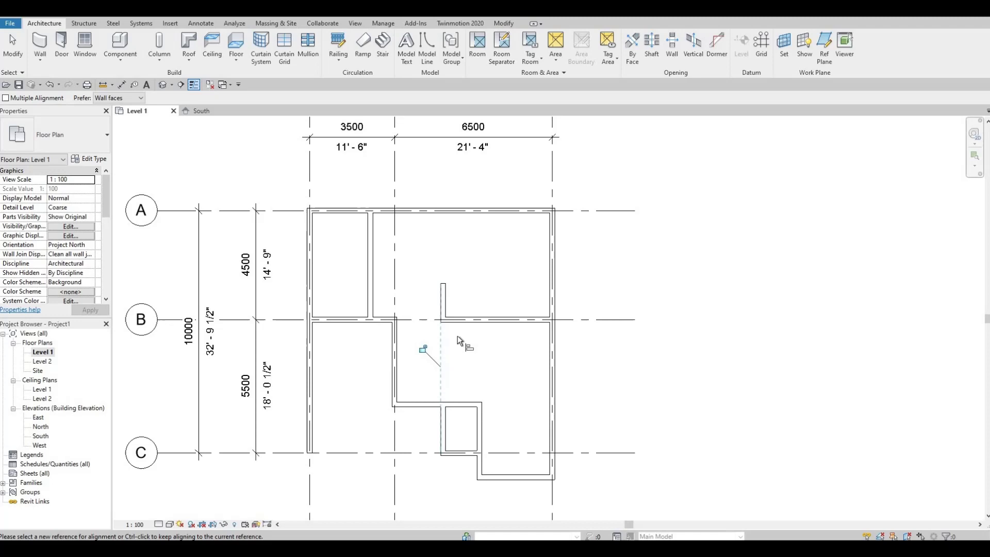
pyautogui.press('Escape')
pyautogui.press('Escape')
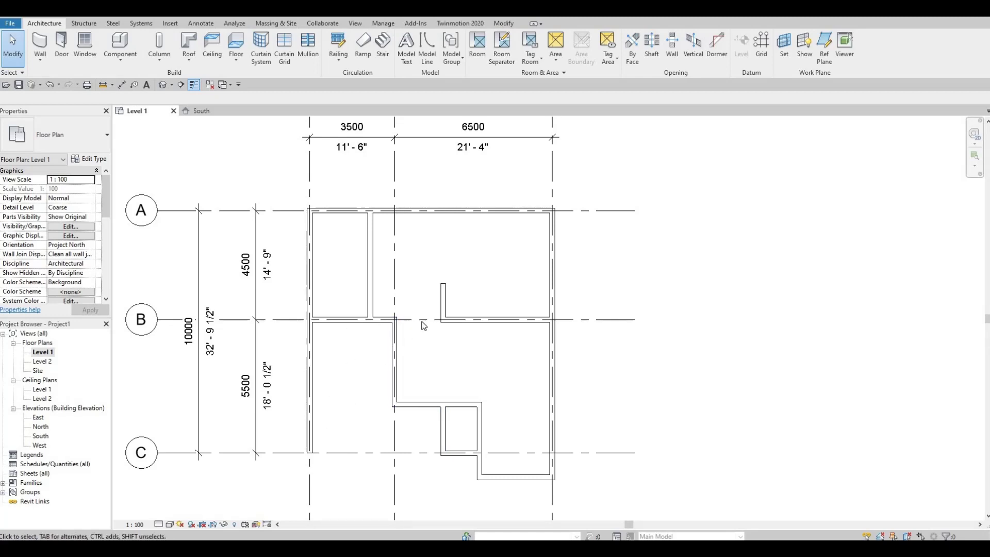
# Start the Door tool with the M_Single-Flush 0762 x 2032mm type
pyautogui.press('F1')
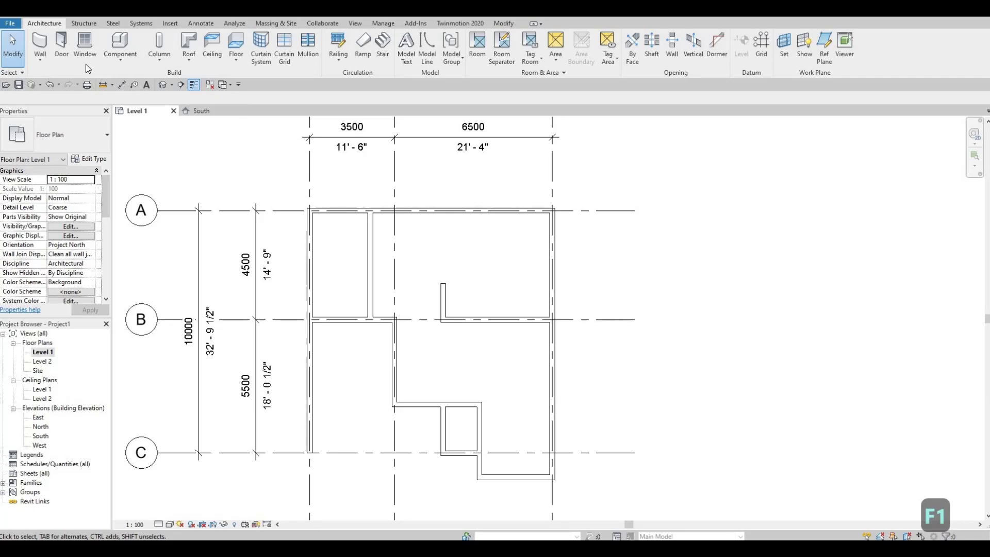
pyautogui.click(63, 47)
pyautogui.click(72, 135)
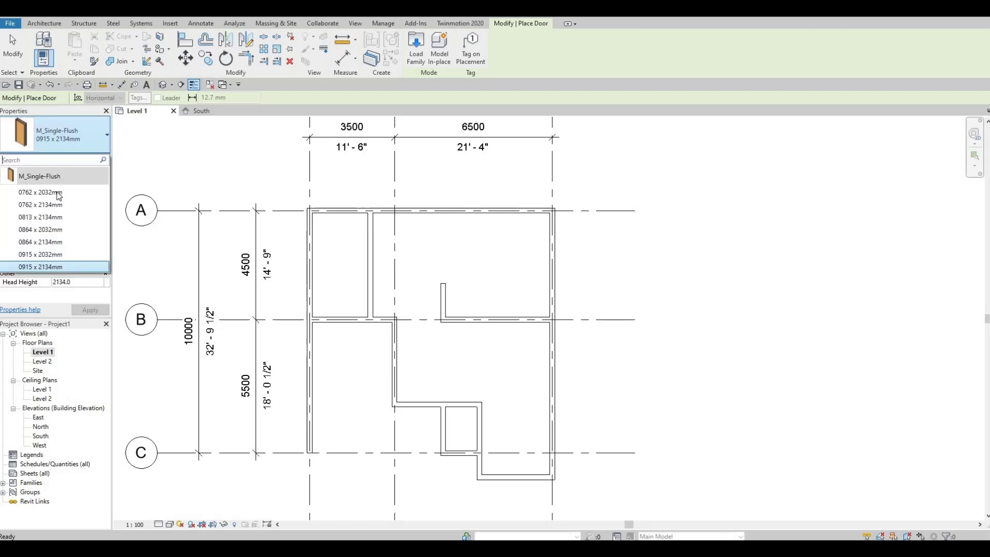
pyautogui.click(51, 193)
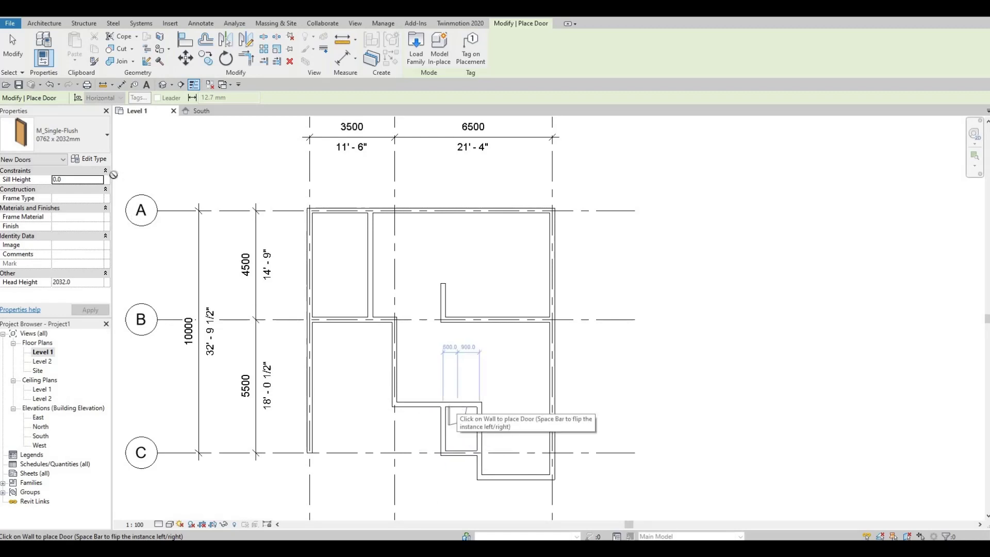
pyautogui.click(93, 141)
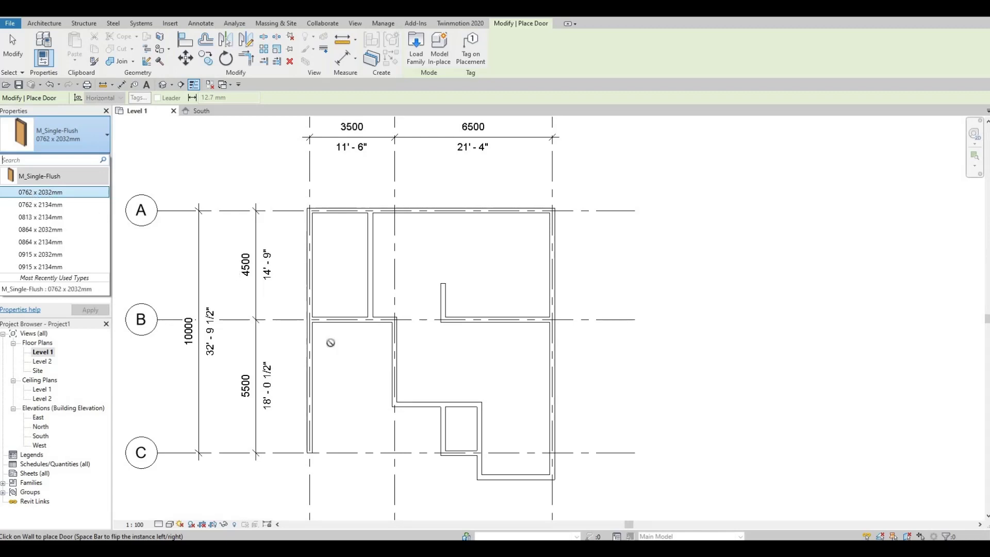
pyautogui.click(68, 192)
# Place two doors in the walls around the small bathroom
pyautogui.scroll(2, 459, 400)
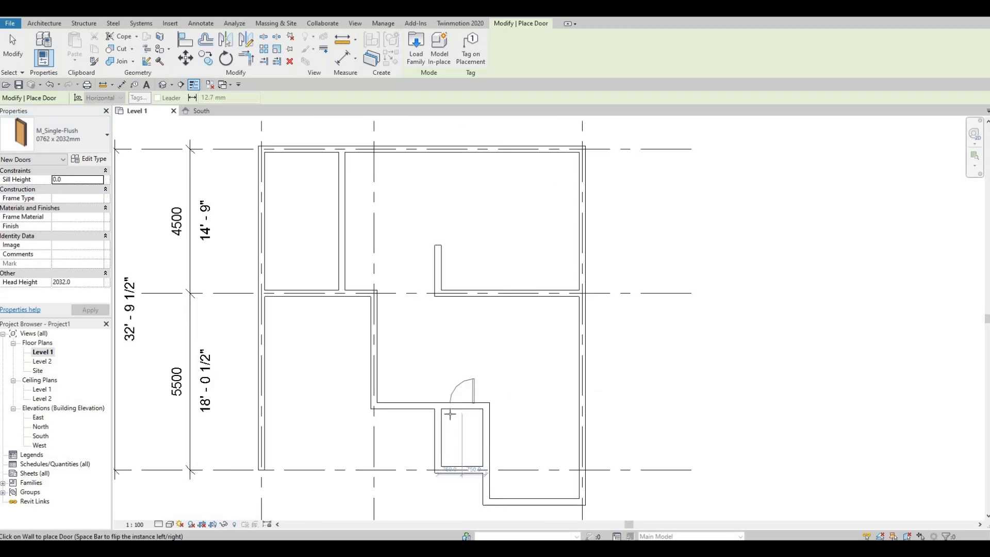
pyautogui.scroll(1, 449, 417)
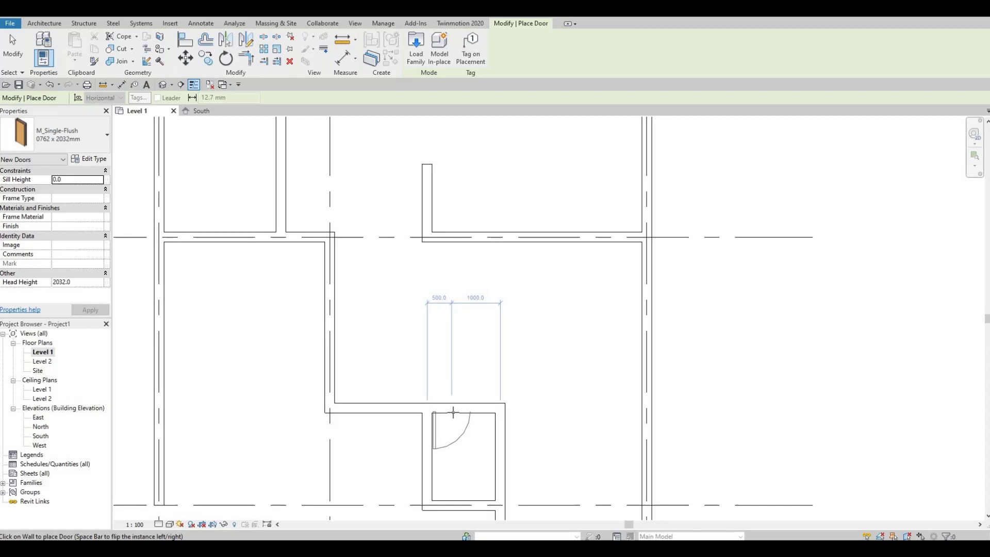
pyautogui.click(453, 413)
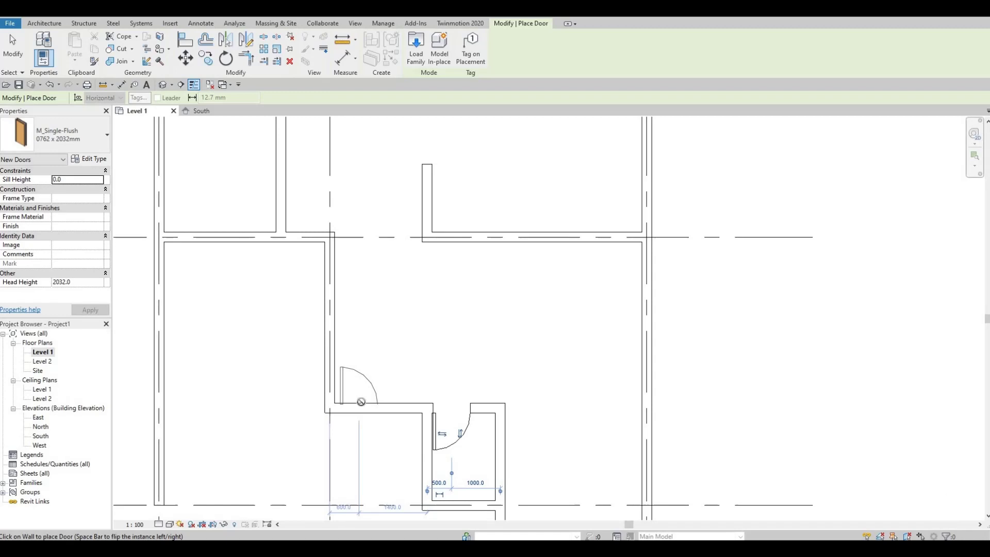
pyautogui.click(458, 401)
pyautogui.scroll(-2, 449, 340)
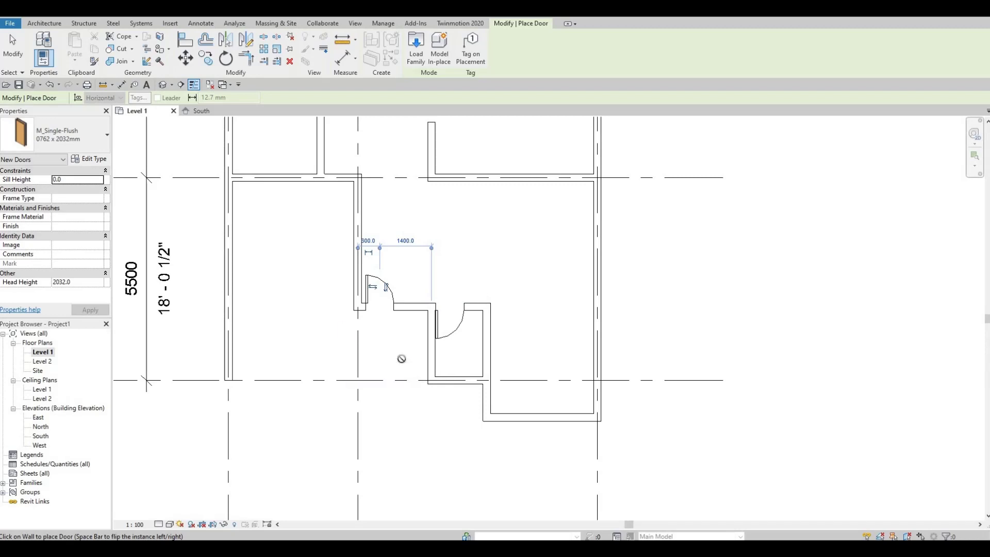
pyautogui.scroll(-2, 403, 364)
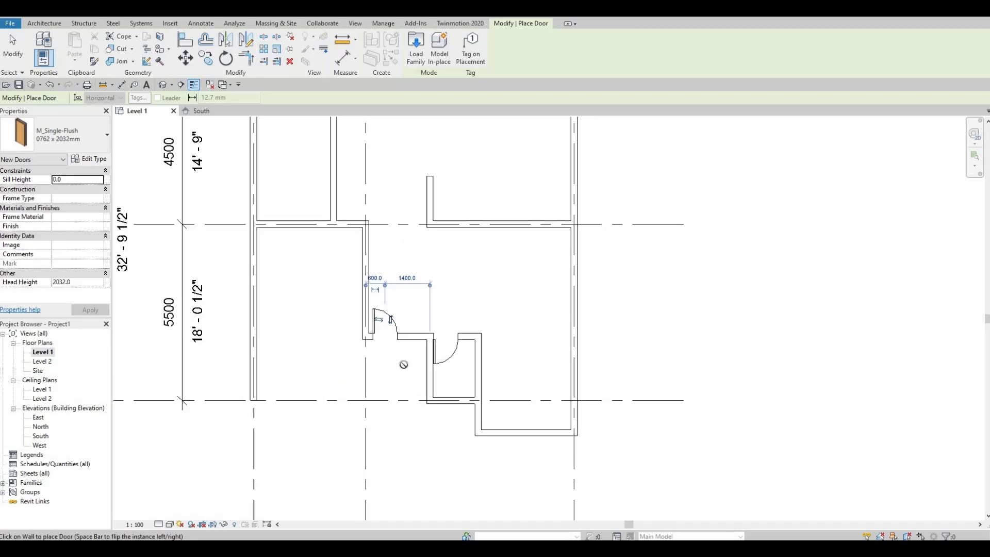
pyautogui.scroll(2, 405, 361)
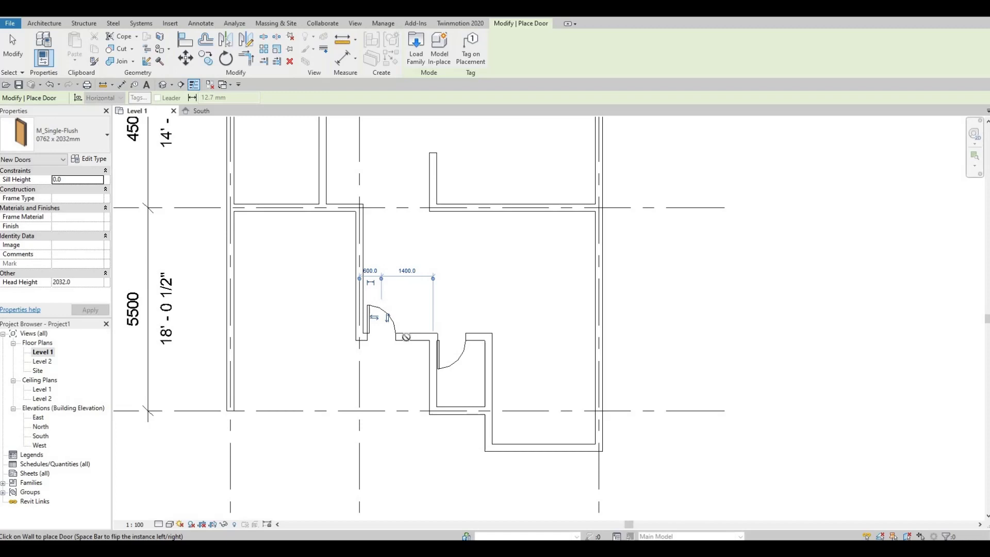
pyautogui.scroll(-2, 359, 332)
pyautogui.scroll(1, 358, 320)
pyautogui.moveTo(358, 321); pyautogui.dragTo(352, 324, button='middle')
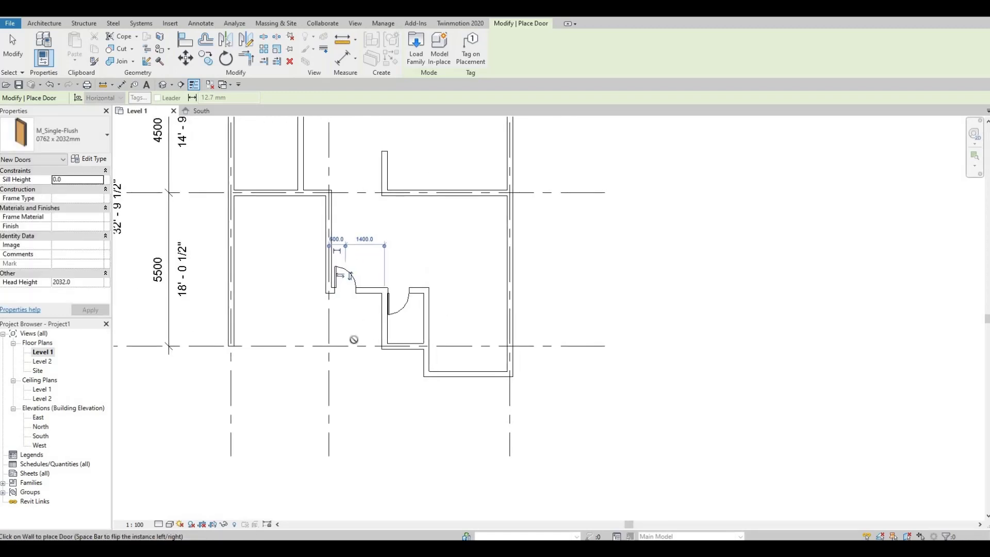
pyautogui.scroll(-1, 375, 369)
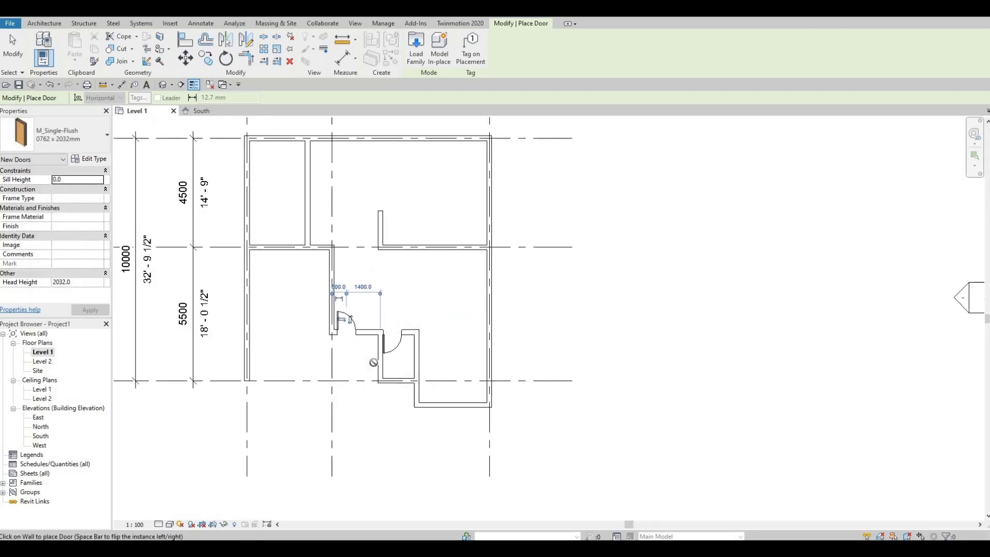
pyautogui.scroll(1, 374, 363)
pyautogui.press('F1')
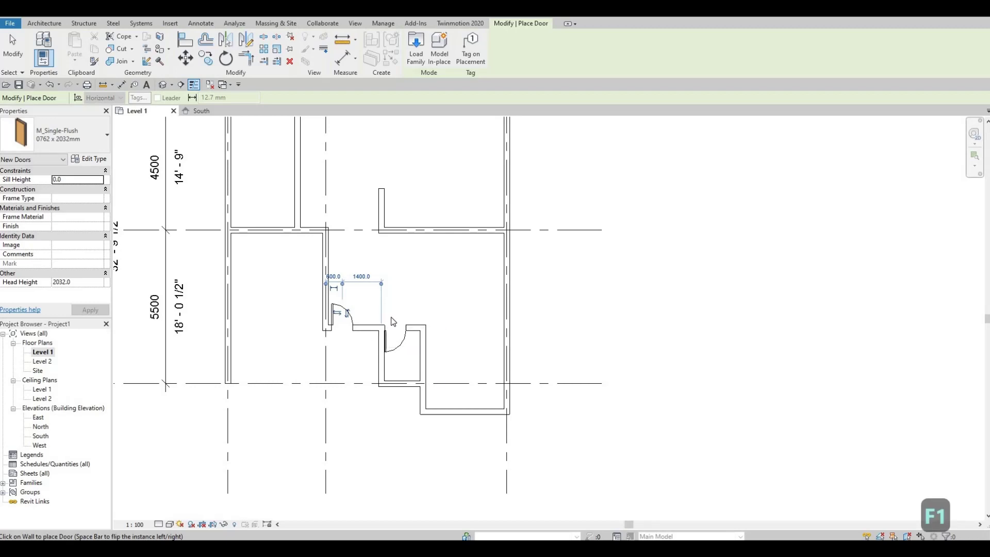
pyautogui.press('Escape')
pyautogui.press('Escape')
pyautogui.press('Escape')
pyautogui.moveTo(293, 333); pyautogui.dragTo(353, 382, button='middle')
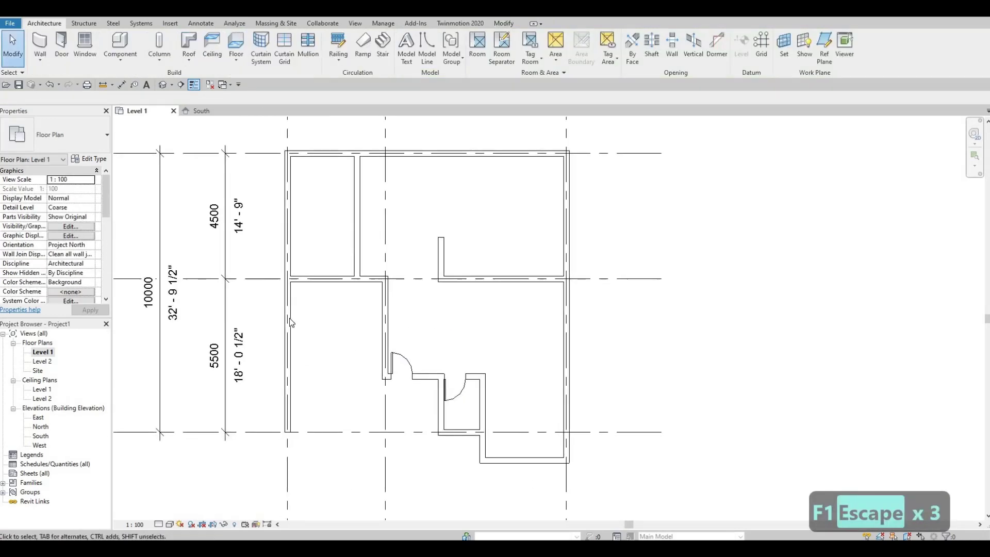
# Constrain the left exterior wall's top up to Level 2, then bring up the default 3D view
pyautogui.click(288, 319)
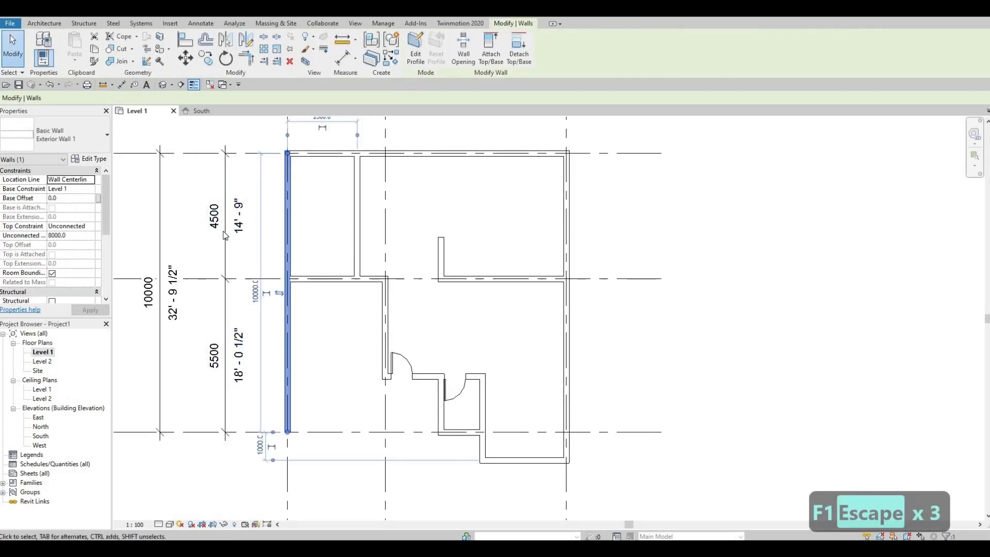
pyautogui.click(89, 226)
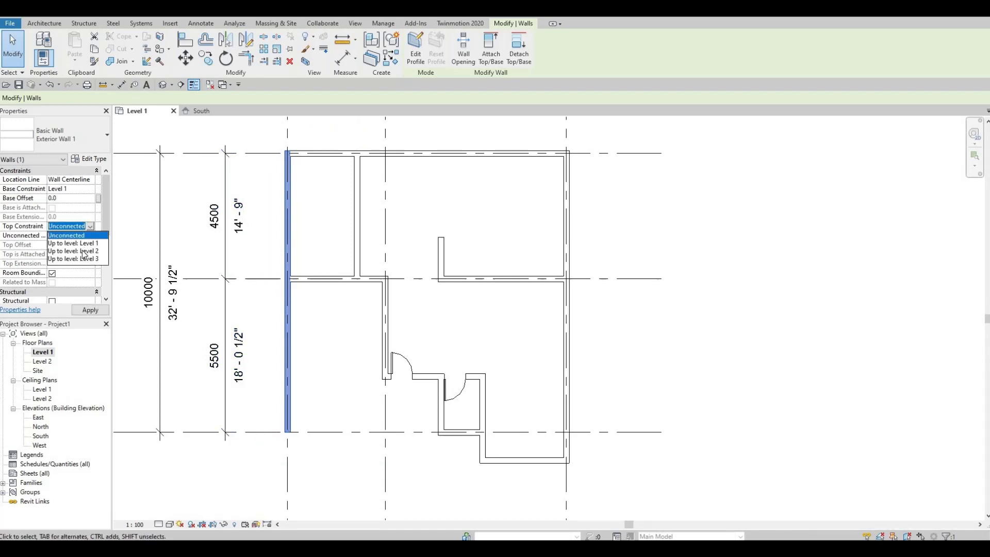
pyautogui.click(77, 251)
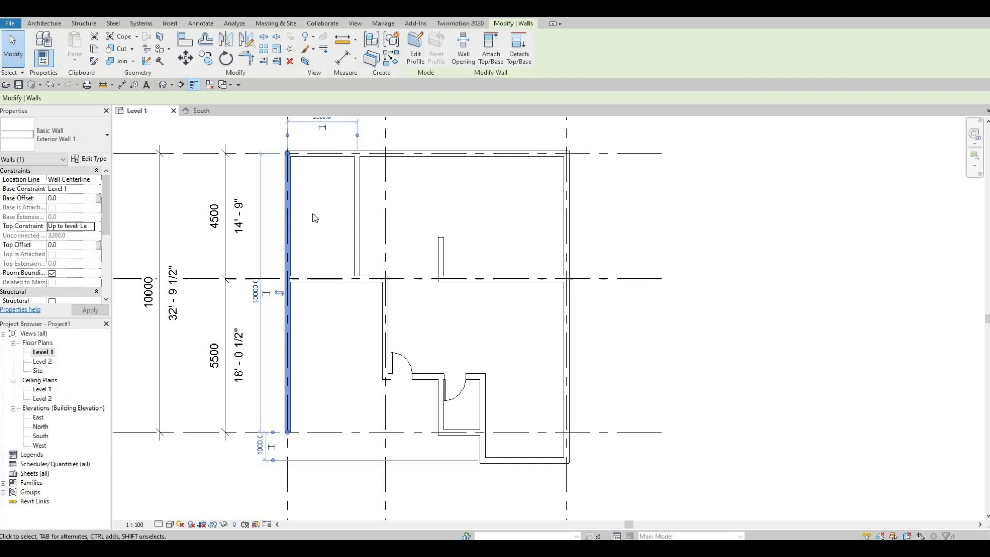
pyautogui.press('Escape')
pyautogui.press('Escape')
pyautogui.click(163, 84)
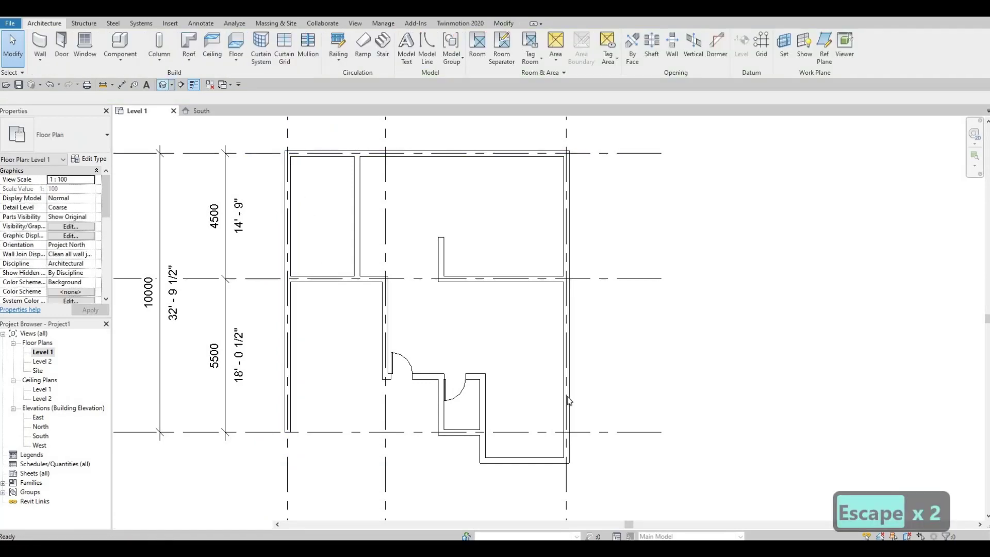
# Orbit the 3D house to see it from the front, then return to the Level 1 plan
pyautogui.keyDown('shift'); pyautogui.moveTo(483, 298); pyautogui.dragTo(274, 249, button='middle'); pyautogui.keyUp('shift')
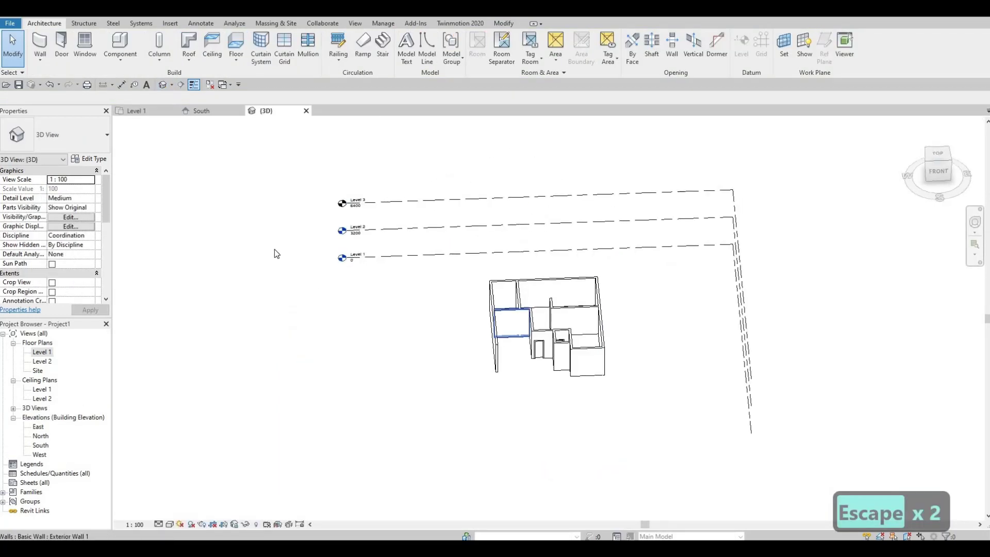
pyautogui.doubleClick(42, 353)
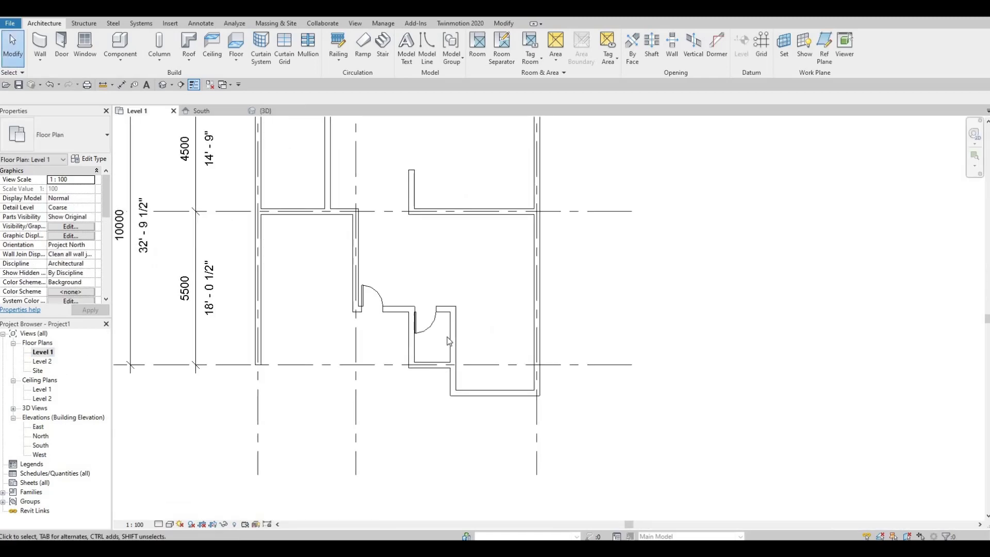
pyautogui.scroll(2, 369, 261)
pyautogui.scroll(-1, 373, 261)
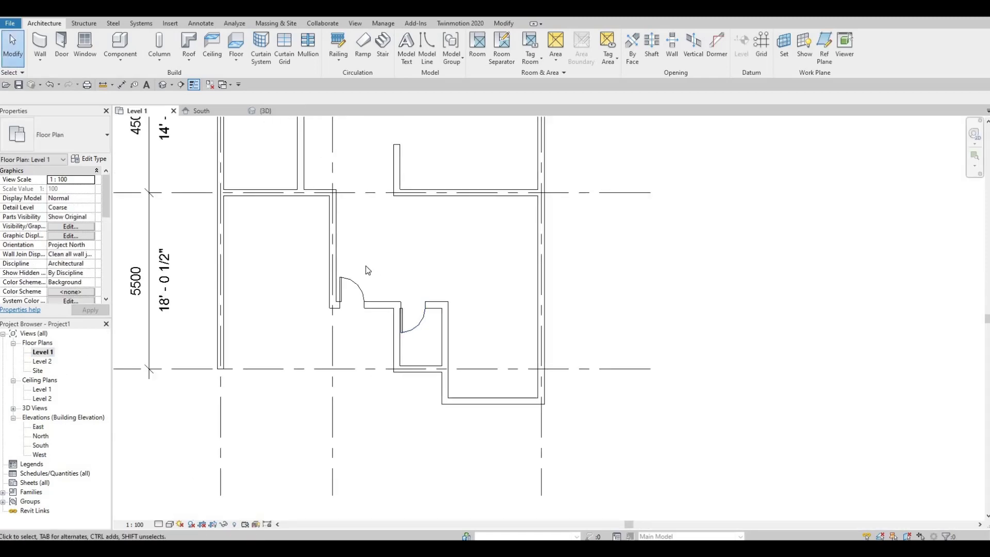
# Nudge the small room's walls and door three steps to the left
pyautogui.moveTo(365, 265); pyautogui.dragTo(471, 428)
pyautogui.moveTo(380, 272); pyautogui.dragTo(473, 432)
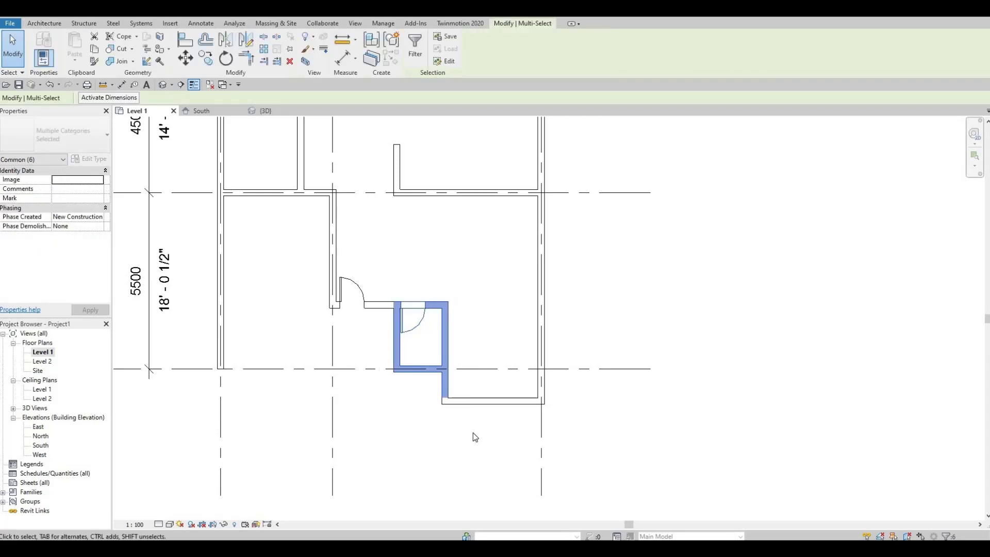
pyautogui.press('Left')
pyautogui.press('Left')
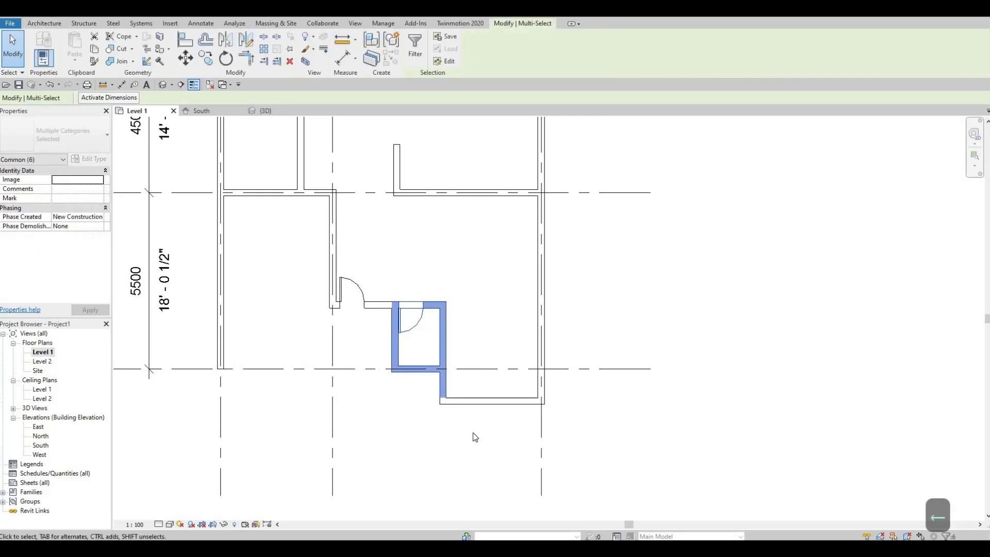
pyautogui.press('Left')
pyautogui.press('Left')
pyautogui.press('Left')
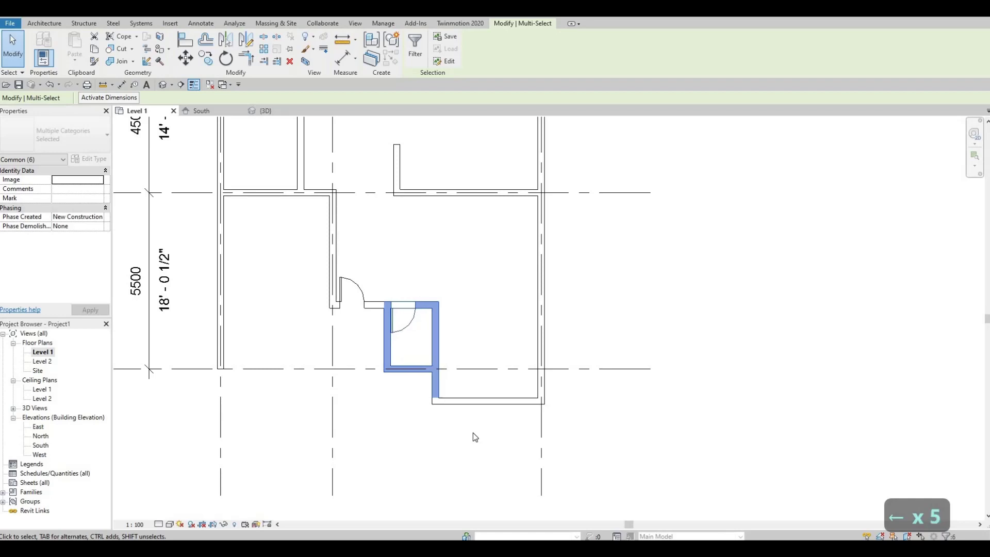
pyautogui.press('Left')
pyautogui.press('Left')
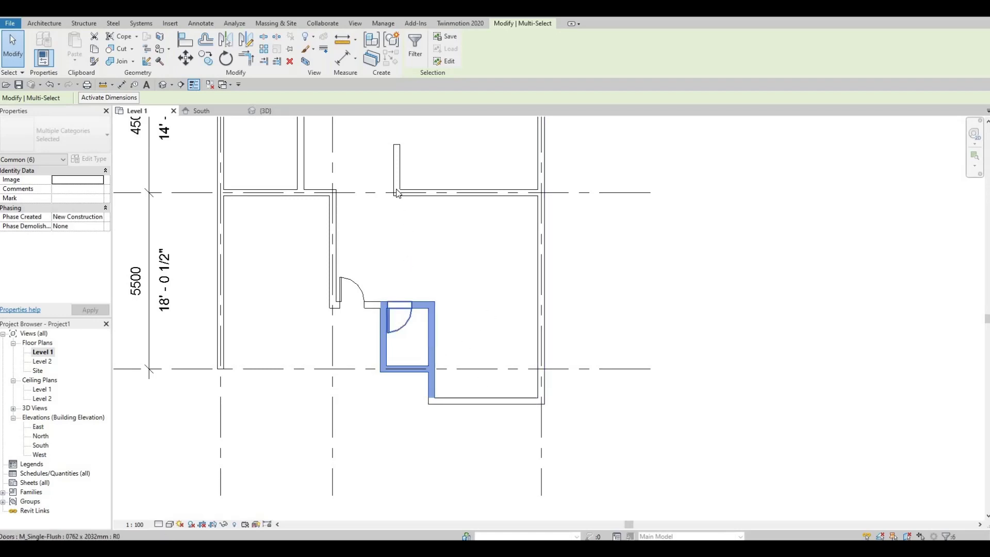
pyautogui.press('Escape')
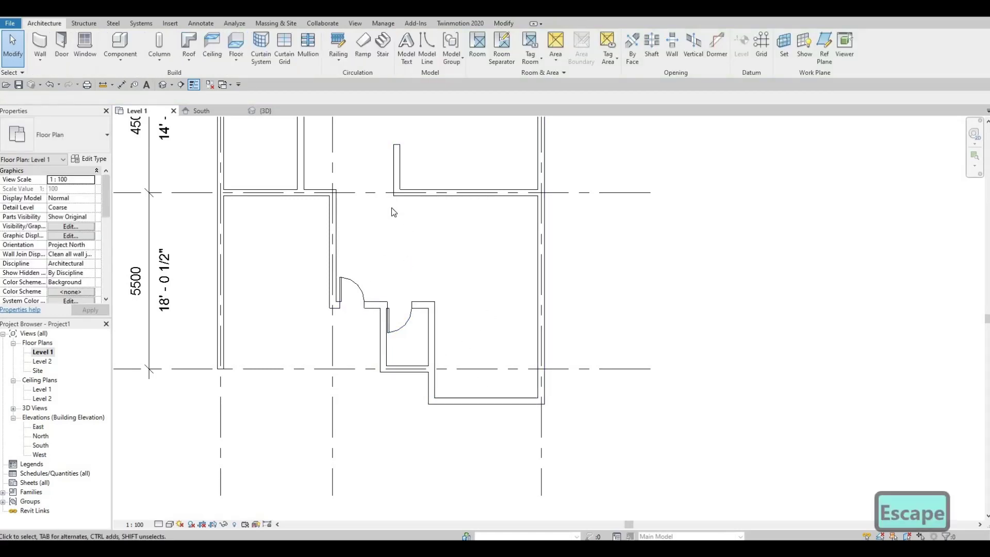
# Use Align (AL) to line the short upper wall up with the small room's wall face
pyautogui.press('a')
pyautogui.press('l')
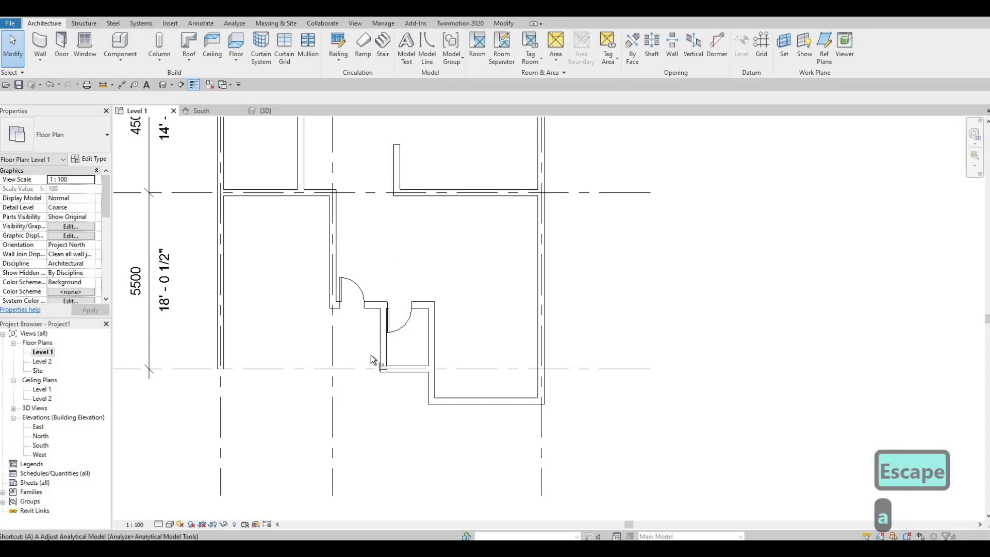
pyautogui.click(379, 339)
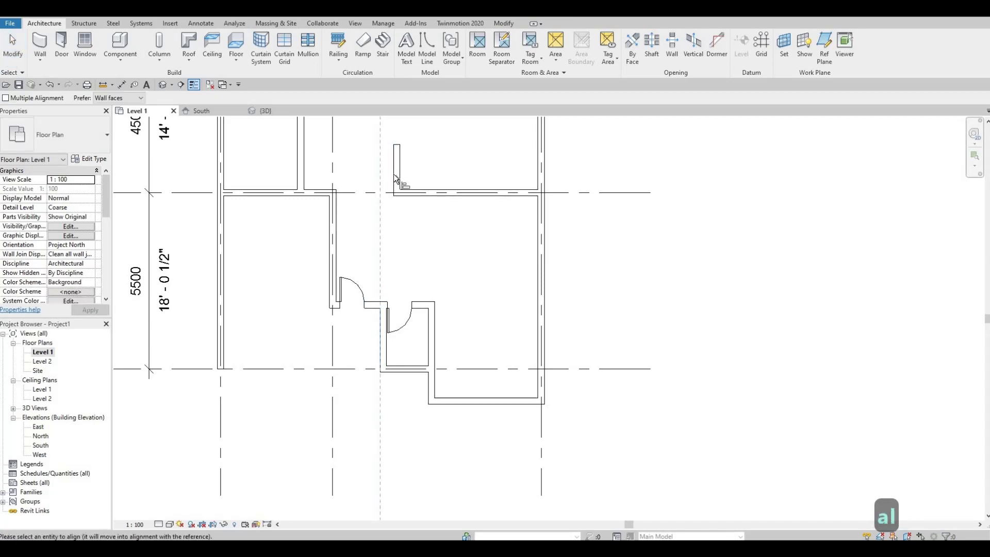
pyautogui.click(394, 175)
pyautogui.press('Escape')
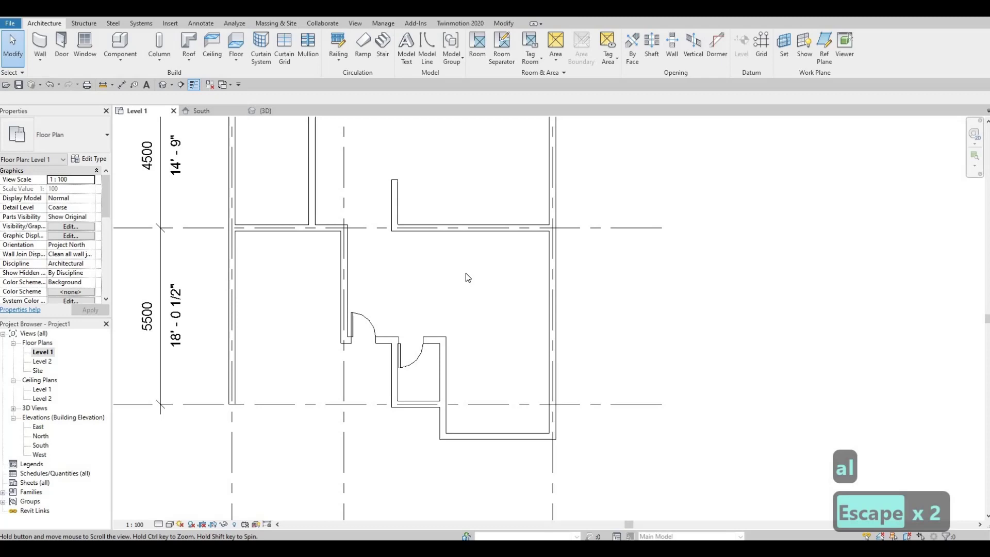
pyautogui.scroll(-2, 468, 277)
pyautogui.press('Escape')
pyautogui.click(454, 273)
pyautogui.scroll(2, 458, 272)
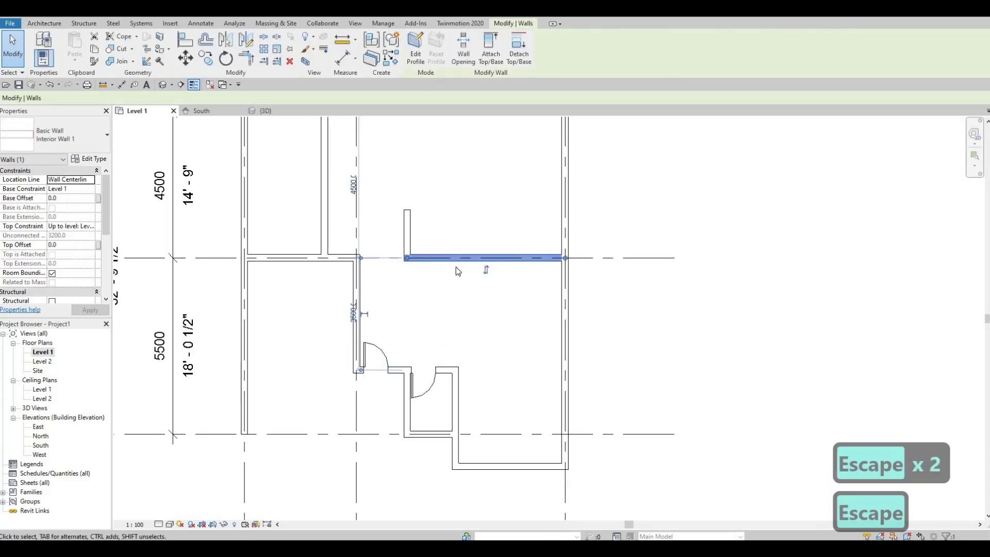
pyautogui.press('Escape')
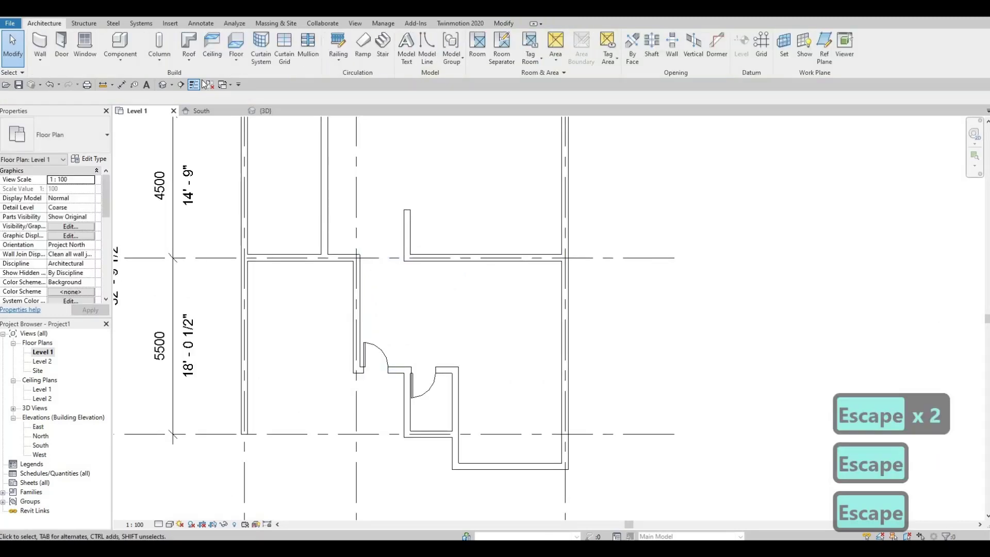
pyautogui.click(122, 84)
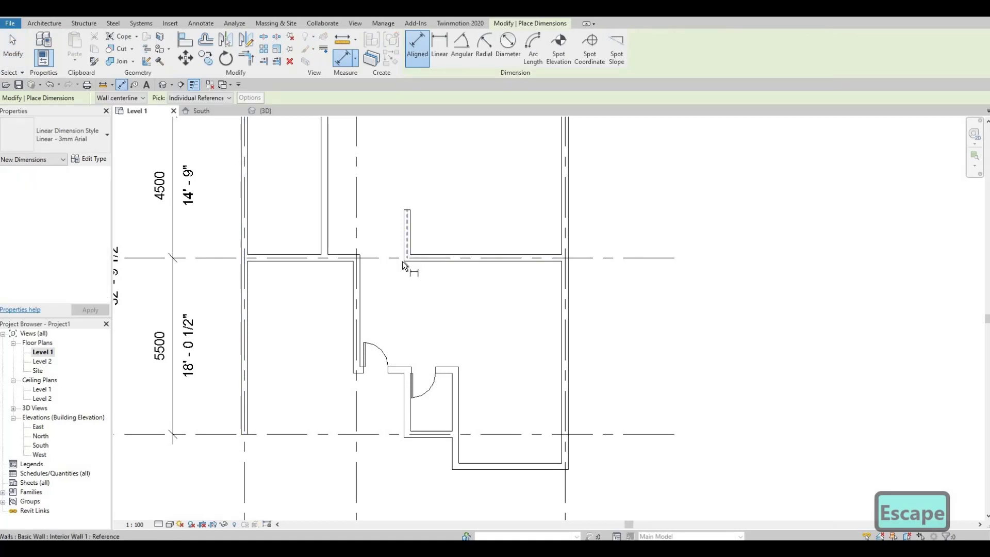
pyautogui.scroll(2, 406, 262)
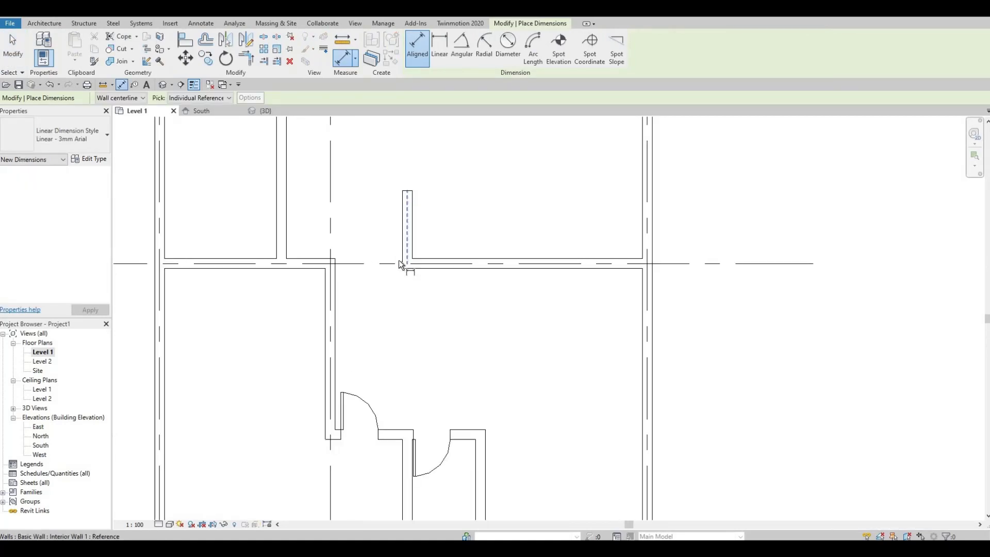
pyautogui.click(406, 263)
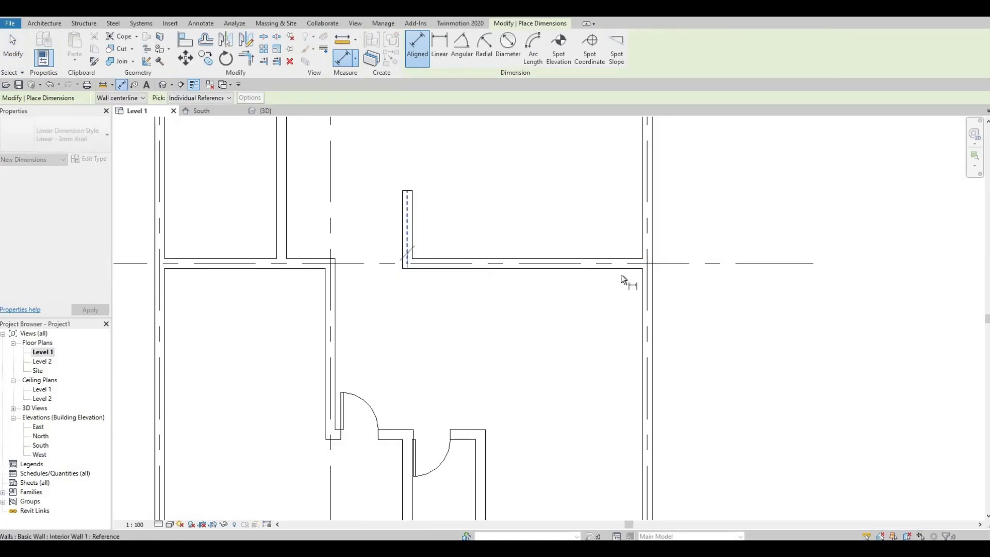
pyautogui.click(648, 282)
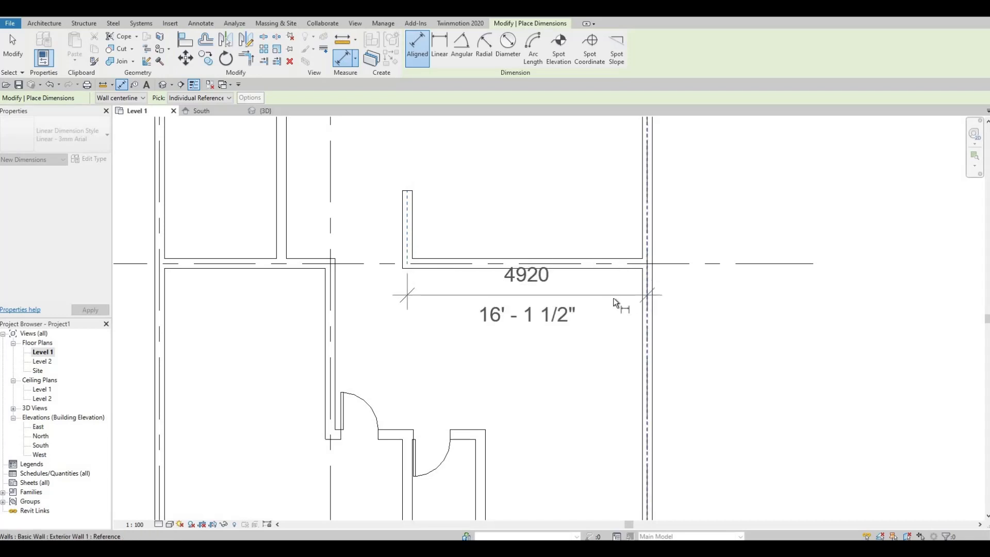
pyautogui.click(609, 302)
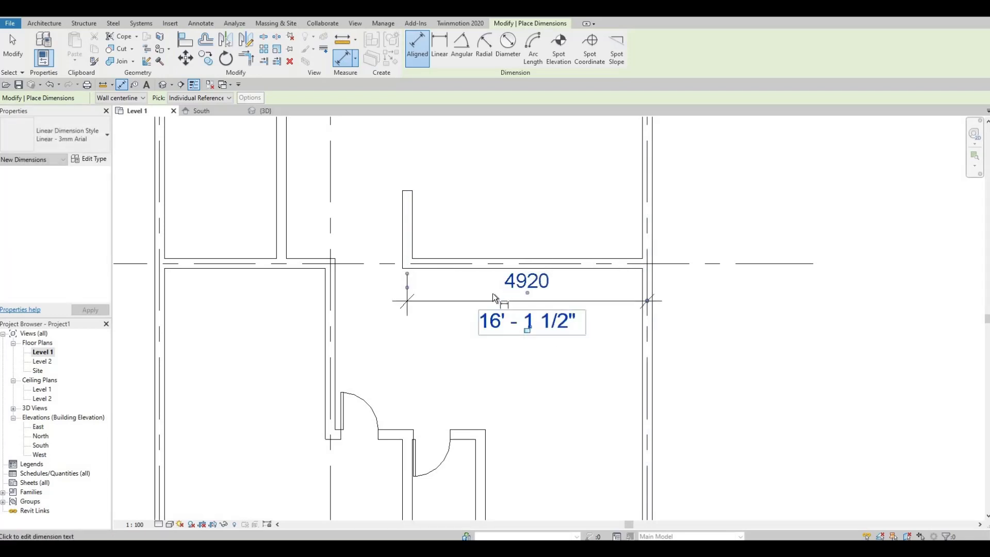
pyautogui.scroll(-3, 497, 305)
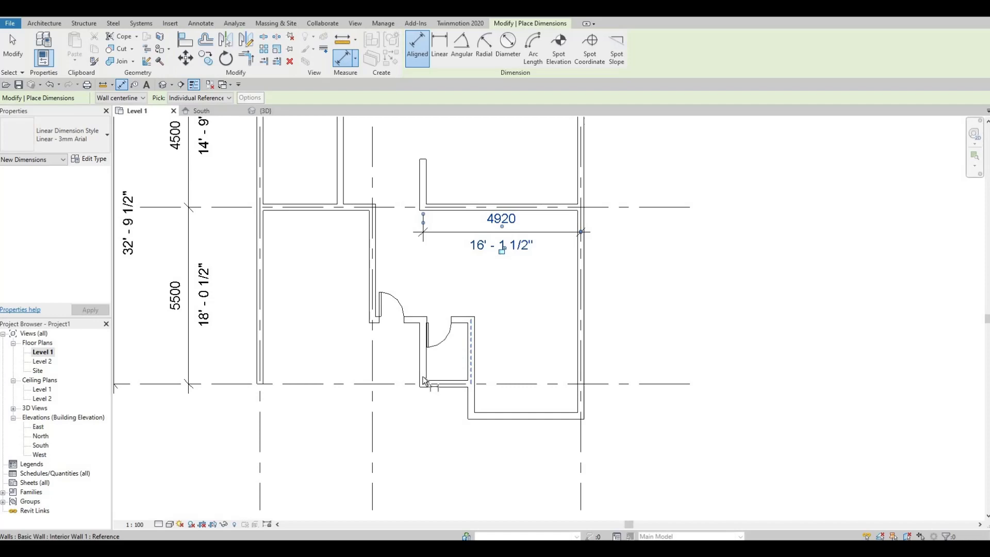
pyautogui.click(423, 381)
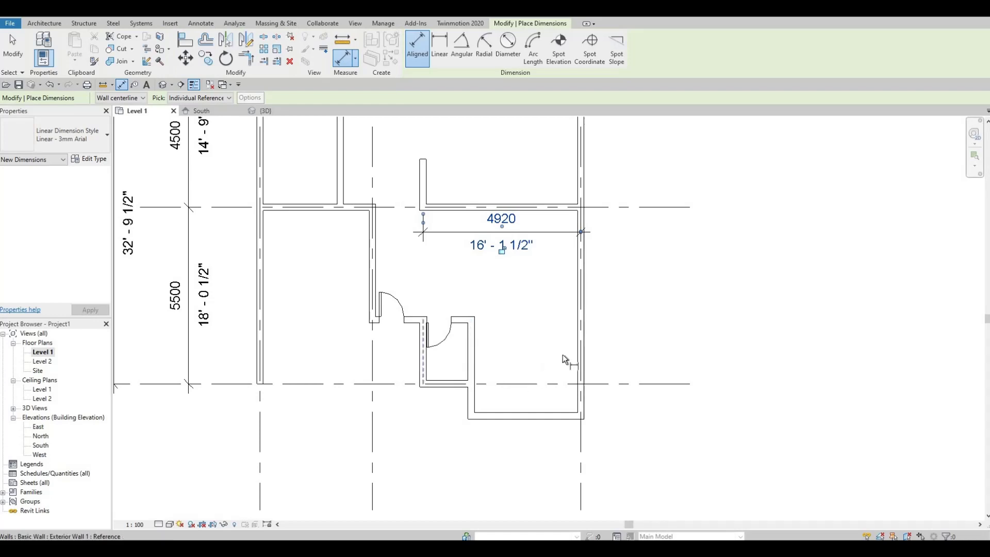
pyautogui.click(579, 444)
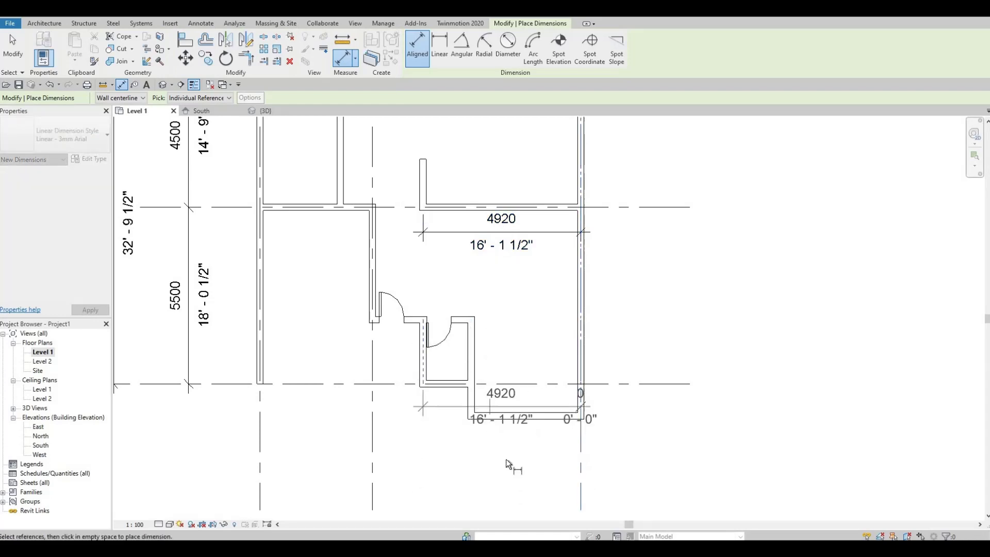
pyautogui.press('Escape')
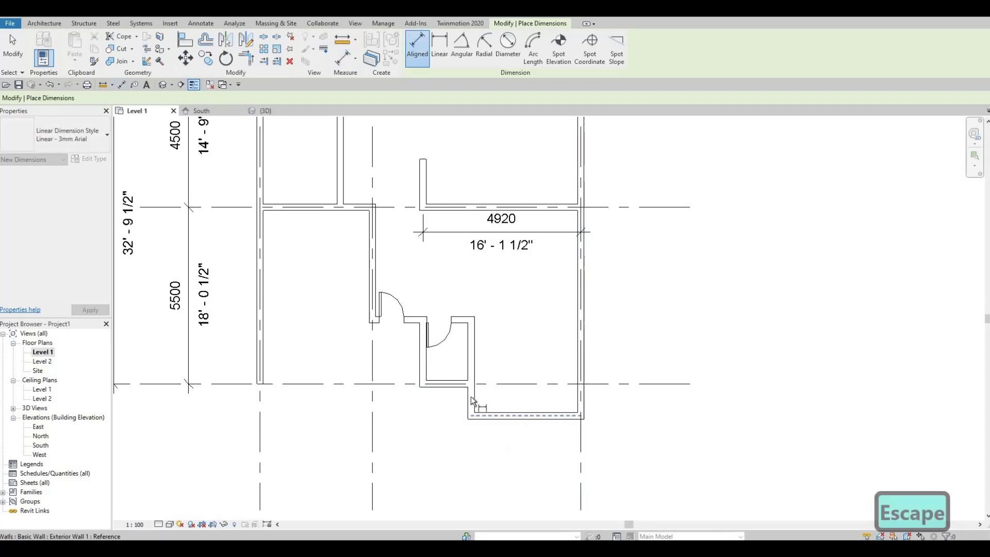
pyautogui.click(471, 396)
pyautogui.click(582, 399)
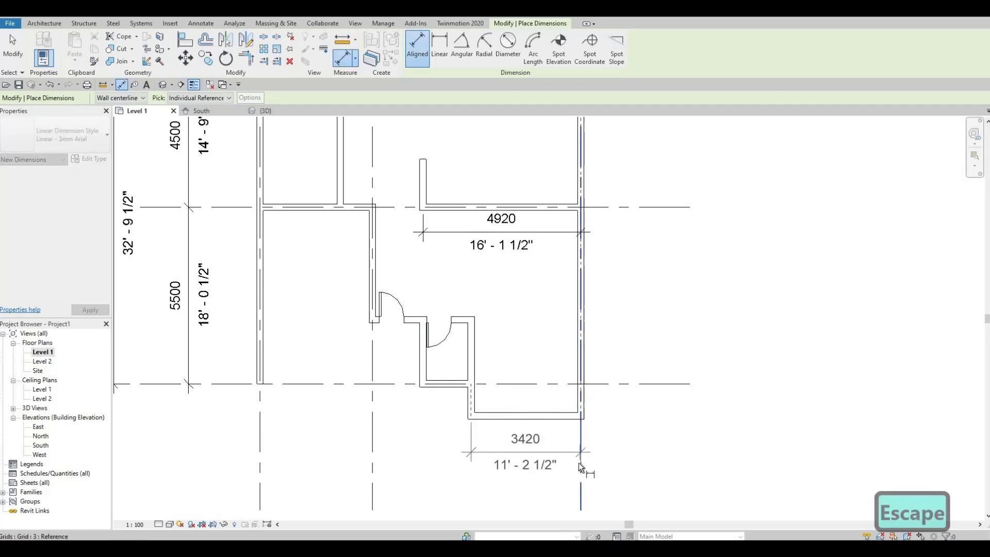
pyautogui.click(604, 459)
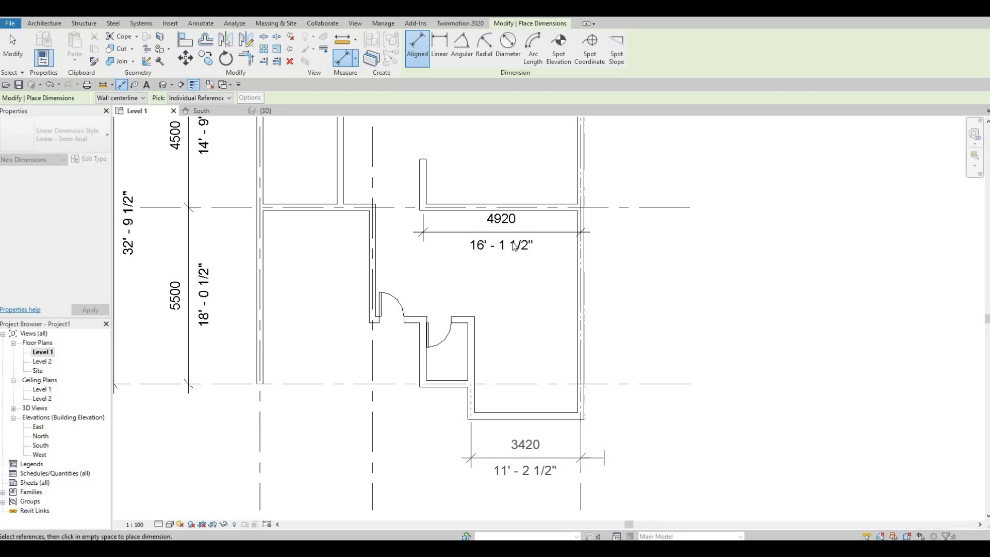
pyautogui.press('Escape')
pyautogui.press('Escape')
pyautogui.click(510, 235)
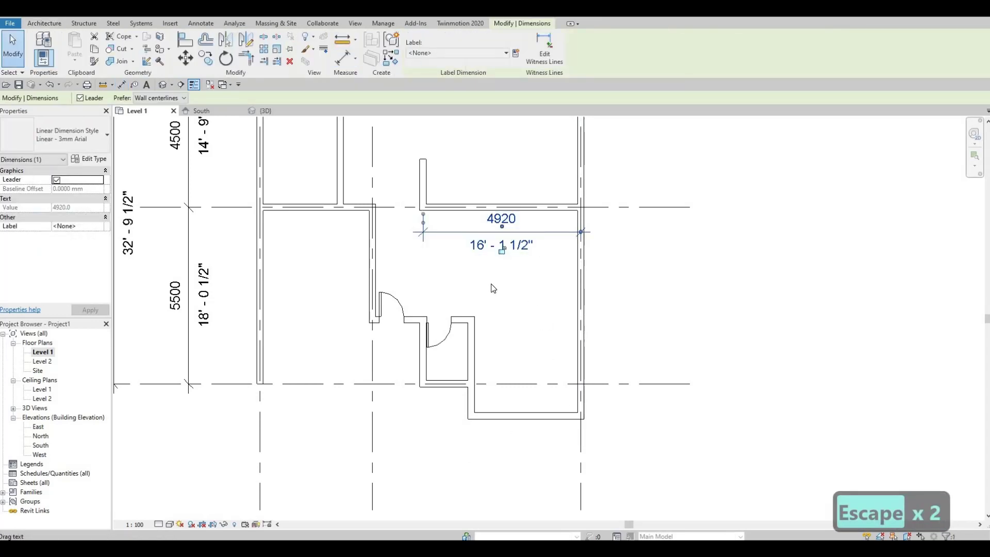
pyautogui.press('Delete')
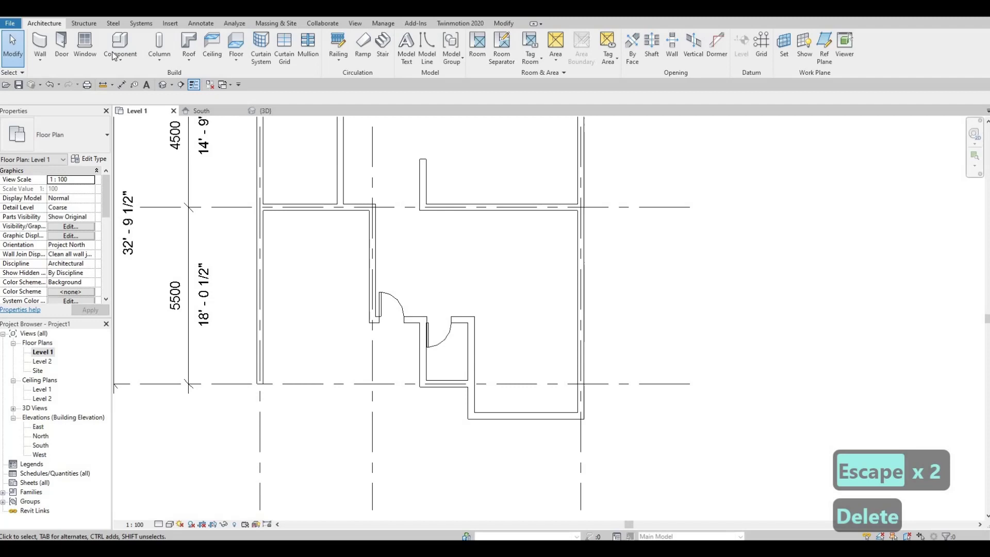
pyautogui.scroll(-1, 495, 309)
pyautogui.press('Escape')
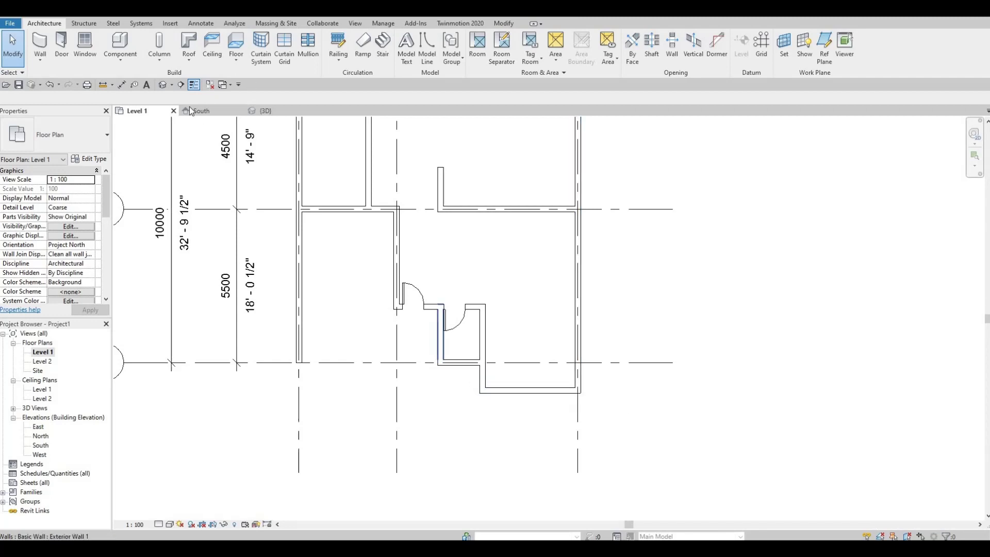
pyautogui.click(483, 378)
pyautogui.click(577, 373)
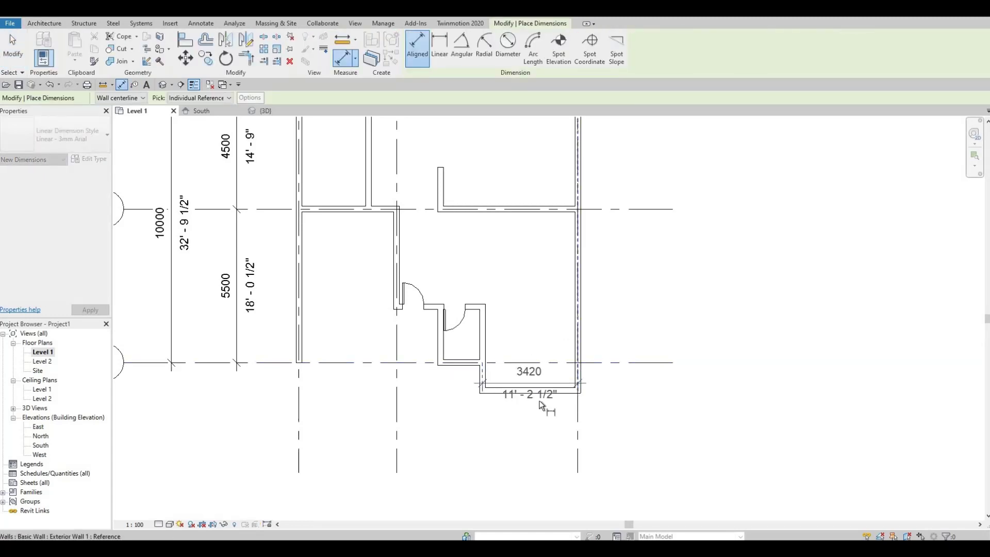
pyautogui.press('Escape')
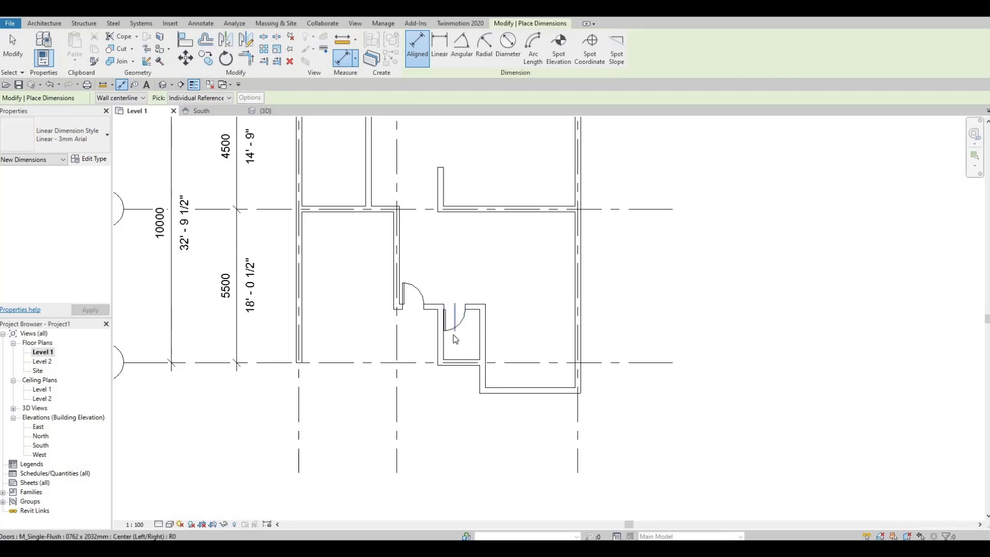
pyautogui.press('Escape')
pyautogui.press('Escape')
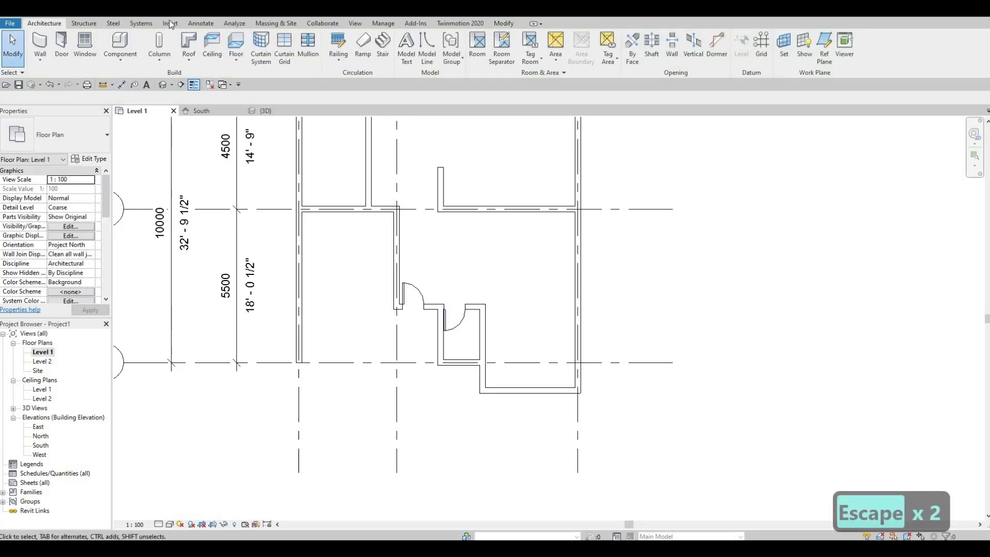
# Browse Plumbing > Architectural > Fixtures > Water Closets and pick the M_Toilet-Domestic-2D family
pyautogui.click(169, 23)
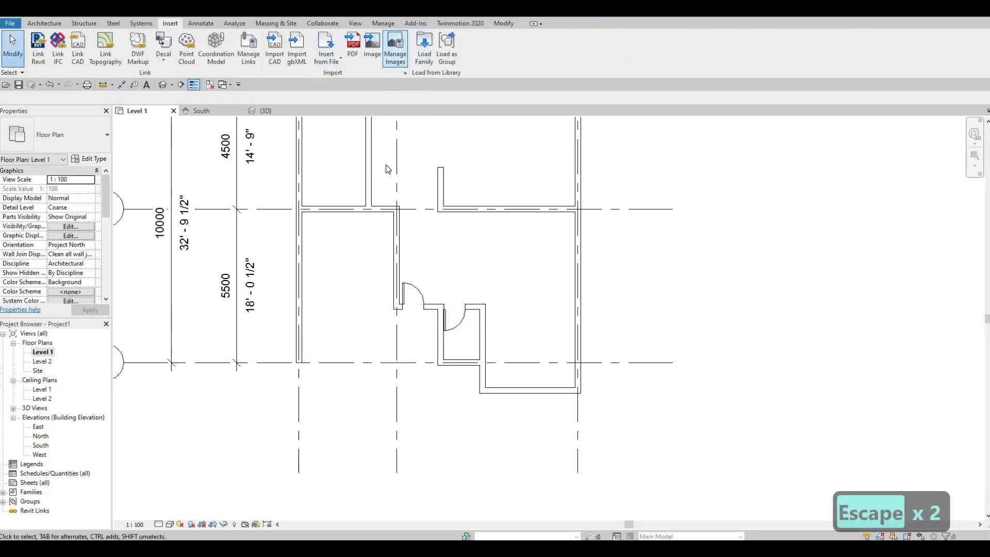
pyautogui.click(423, 49)
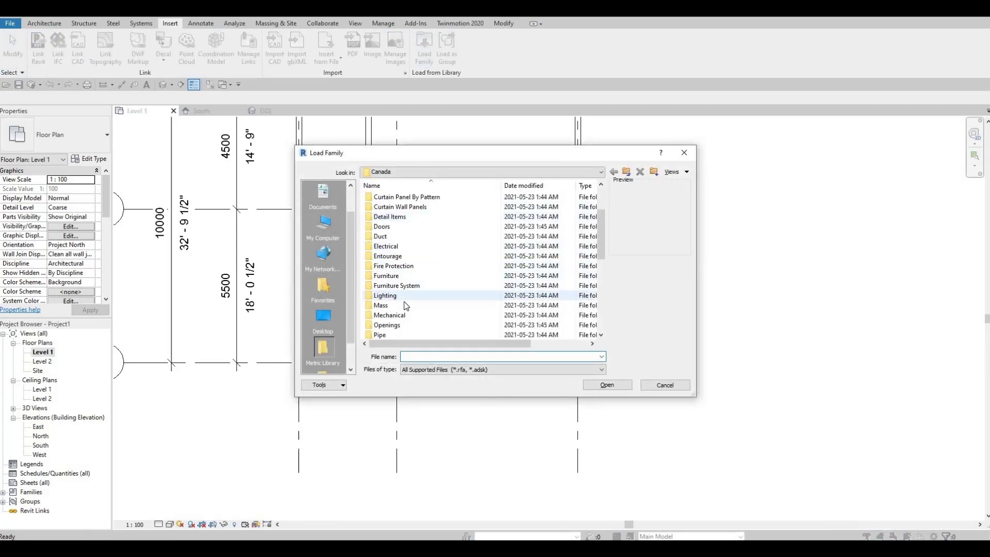
pyautogui.scroll(-1, 408, 315)
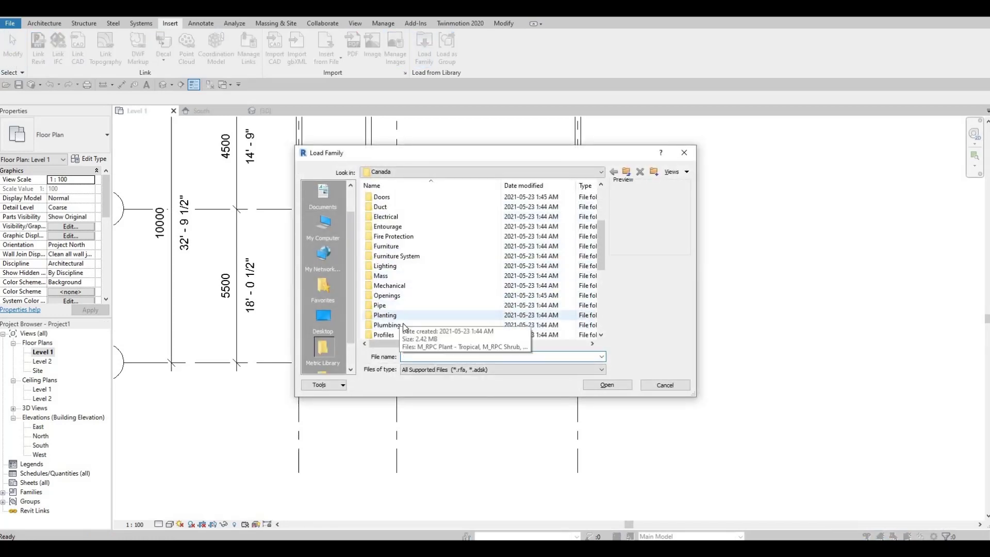
pyautogui.doubleClick(387, 325)
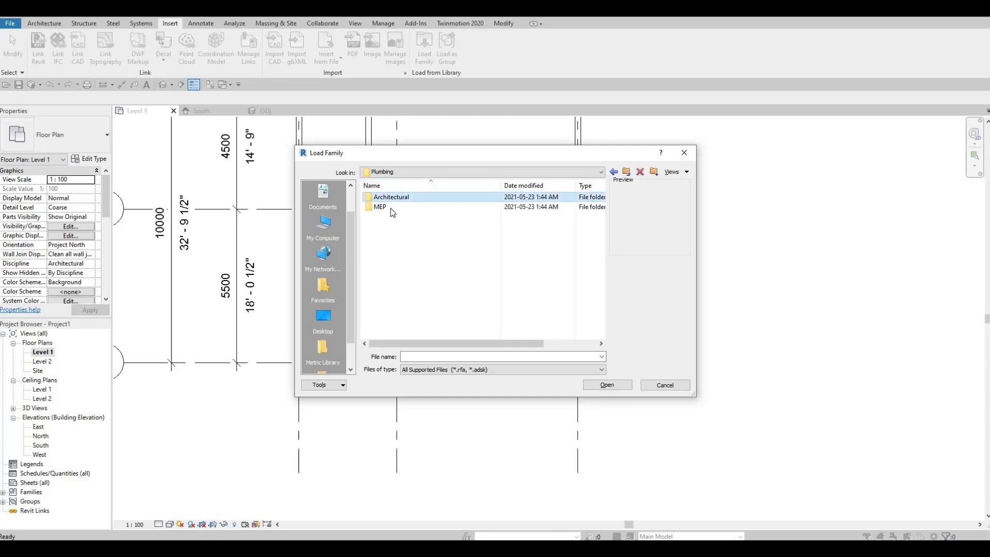
pyautogui.doubleClick(392, 197)
pyautogui.doubleClick(391, 208)
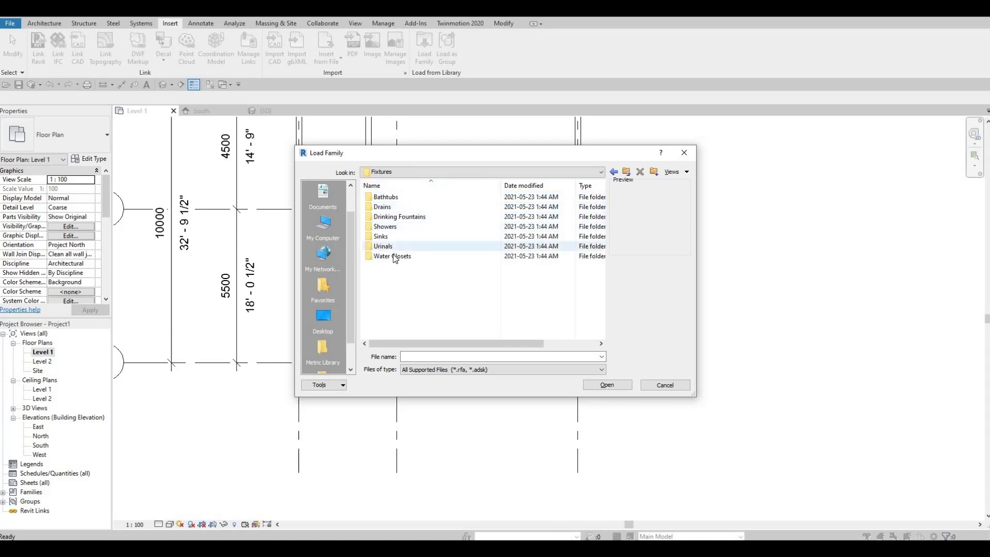
pyautogui.doubleClick(387, 248)
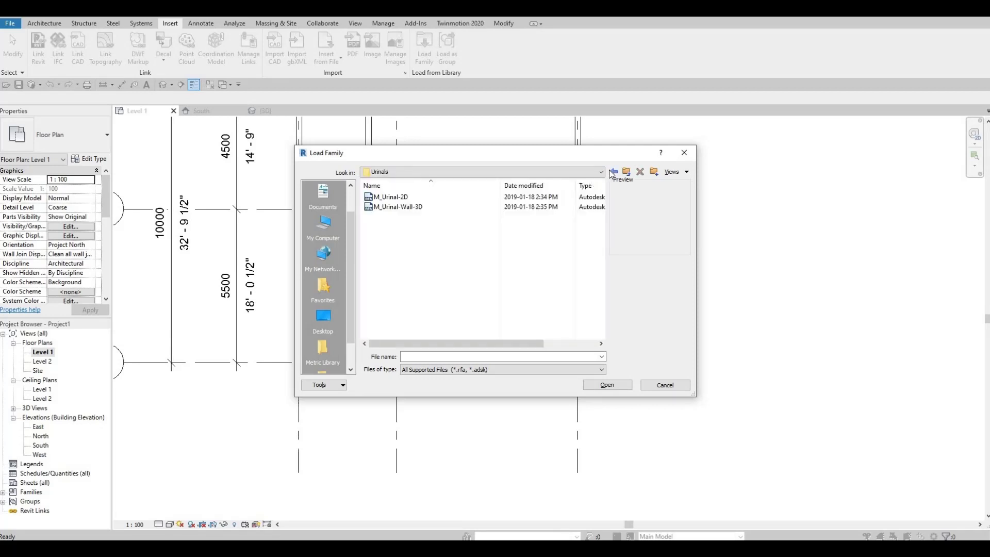
pyautogui.press('BackSpace')
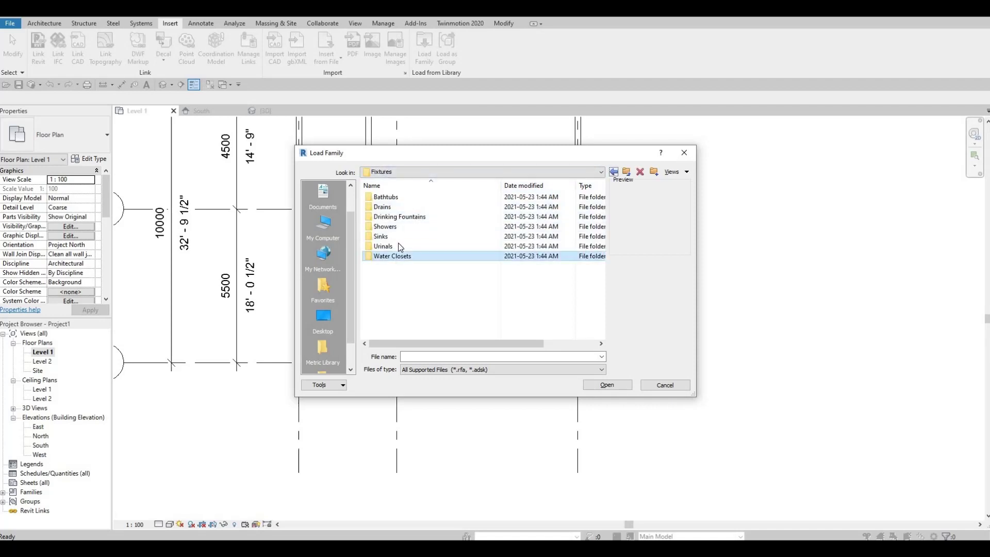
pyautogui.doubleClick(397, 256)
pyautogui.click(392, 217)
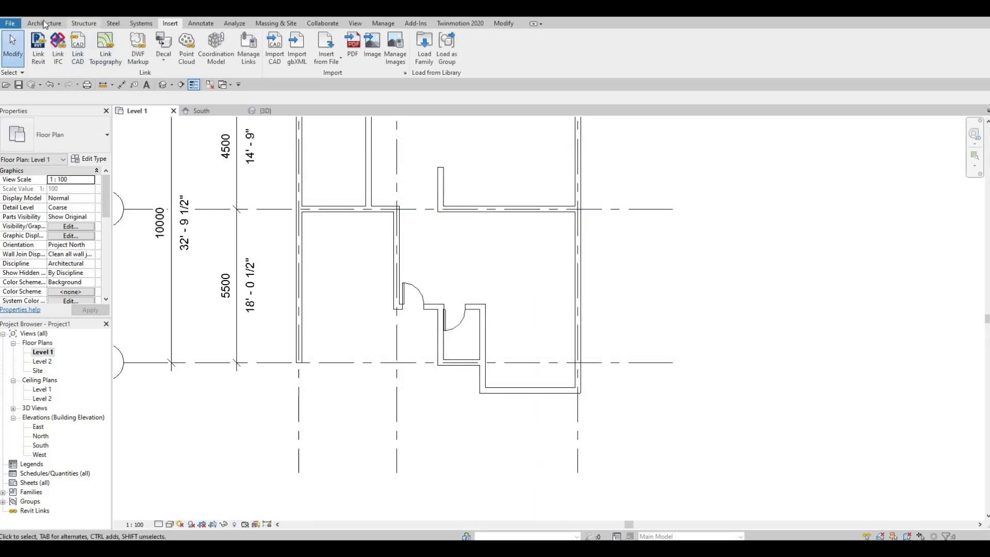
# Place the M_Toilet-Domestic-2D toilet against the small bathroom's bottom wall
pyautogui.scroll(4, 76, 41)
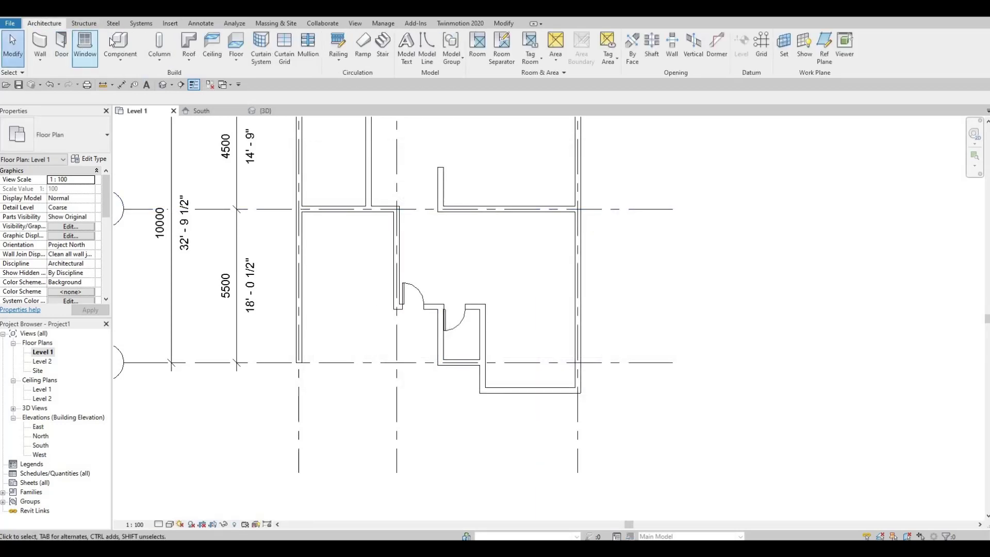
pyautogui.click(124, 46)
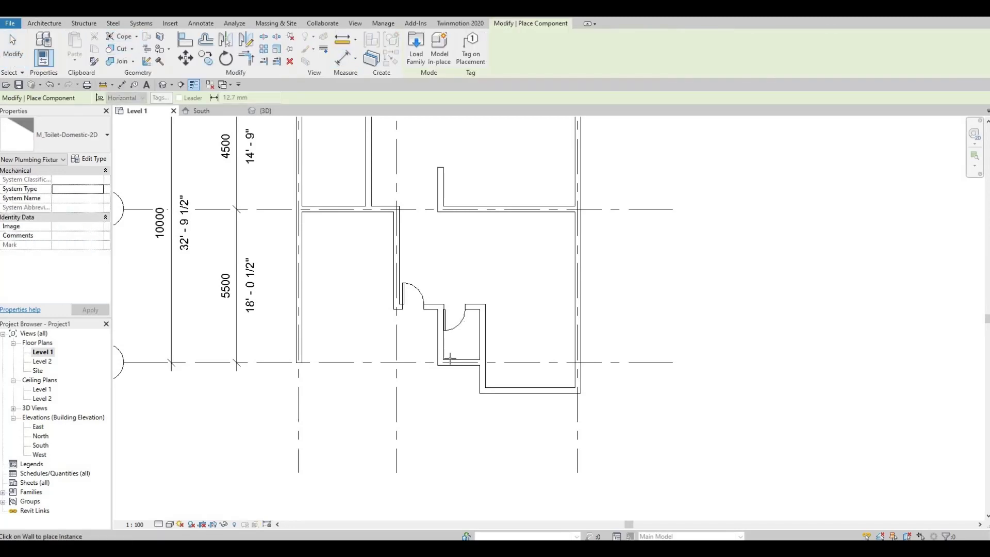
pyautogui.scroll(2, 452, 361)
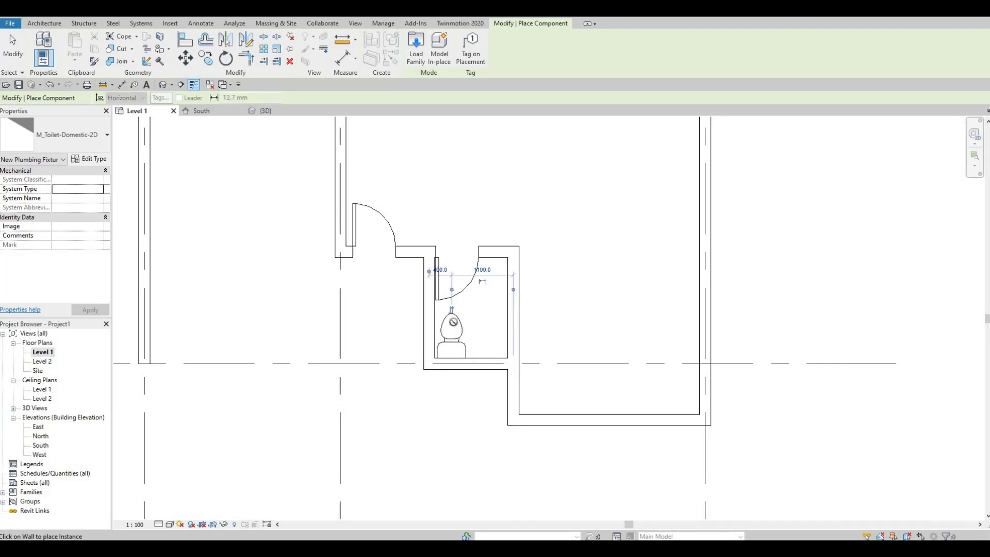
# Browse to Fixtures > Sinks, compare the sink families, and select M_Sink-Single-2D
pyautogui.click(416, 54)
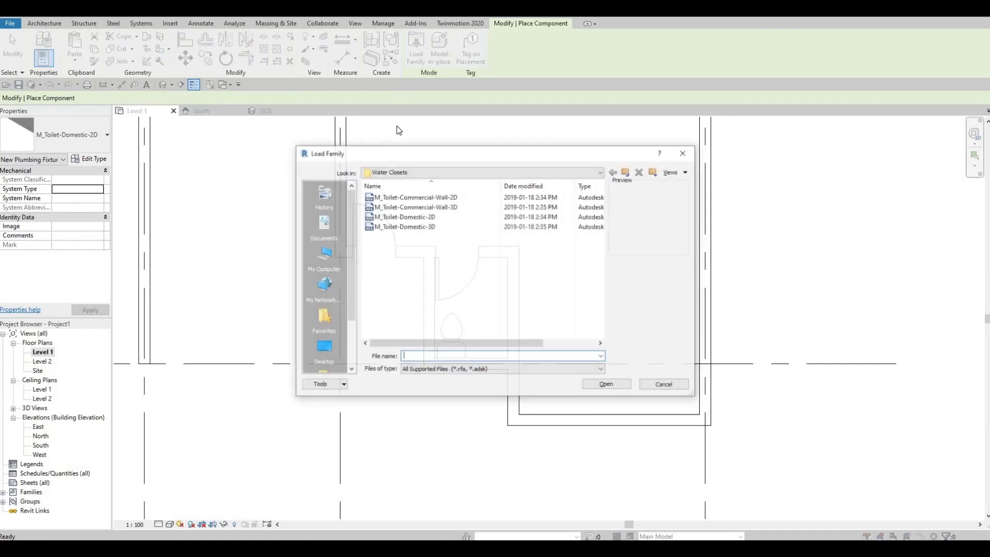
pyautogui.click(573, 174)
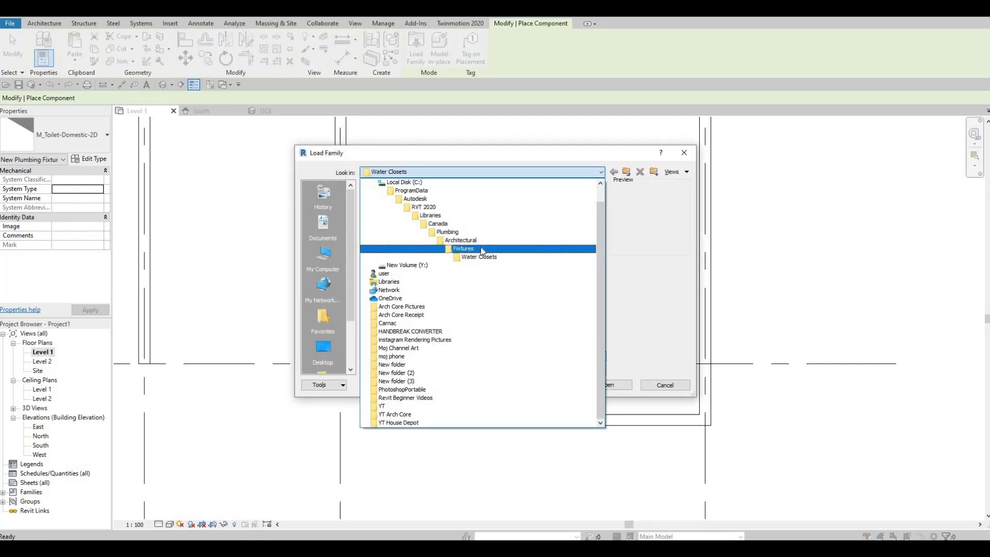
pyautogui.click(462, 249)
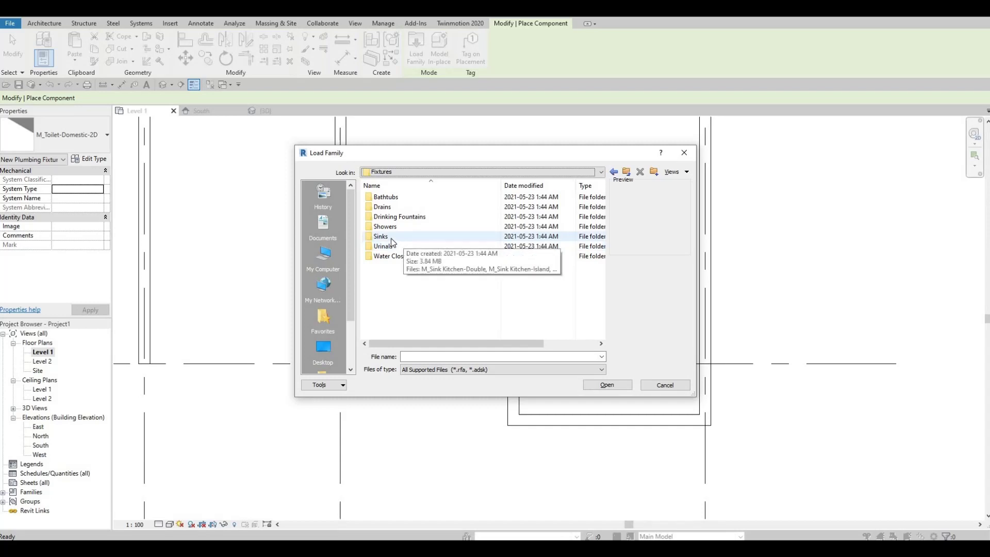
pyautogui.doubleClick(397, 237)
pyautogui.click(410, 206)
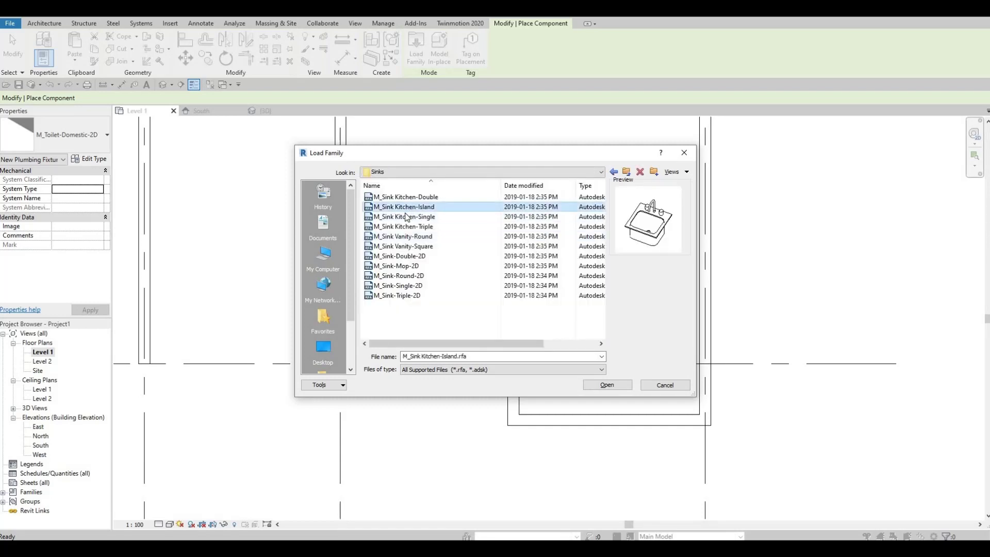
pyautogui.click(406, 217)
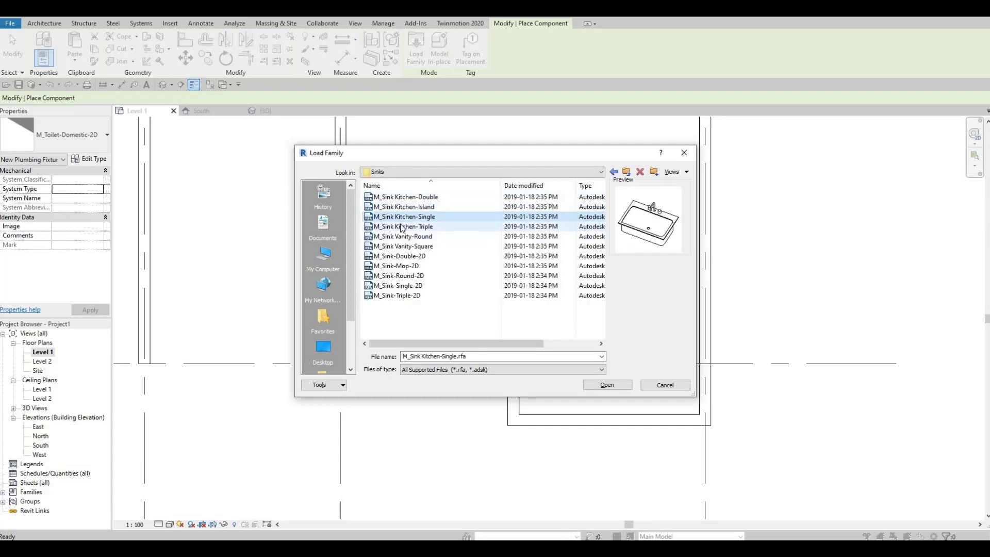
pyautogui.click(404, 226)
pyautogui.click(405, 217)
pyautogui.click(398, 236)
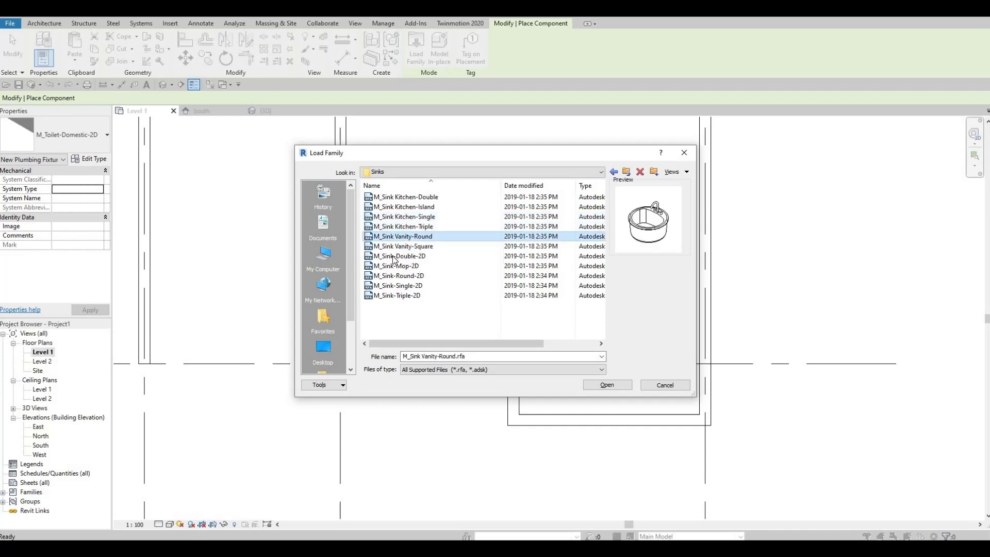
pyautogui.click(402, 246)
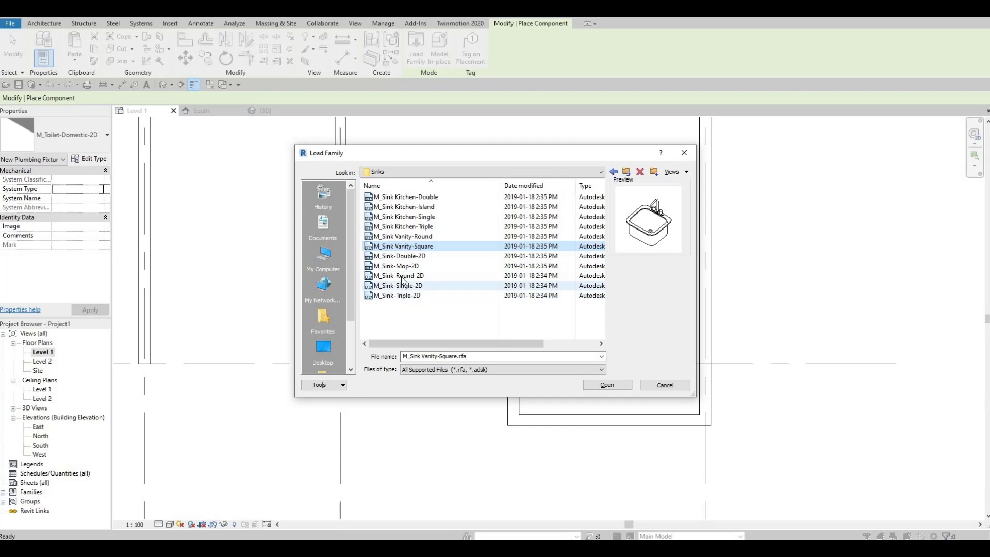
pyautogui.click(403, 286)
pyautogui.click(403, 277)
pyautogui.click(405, 285)
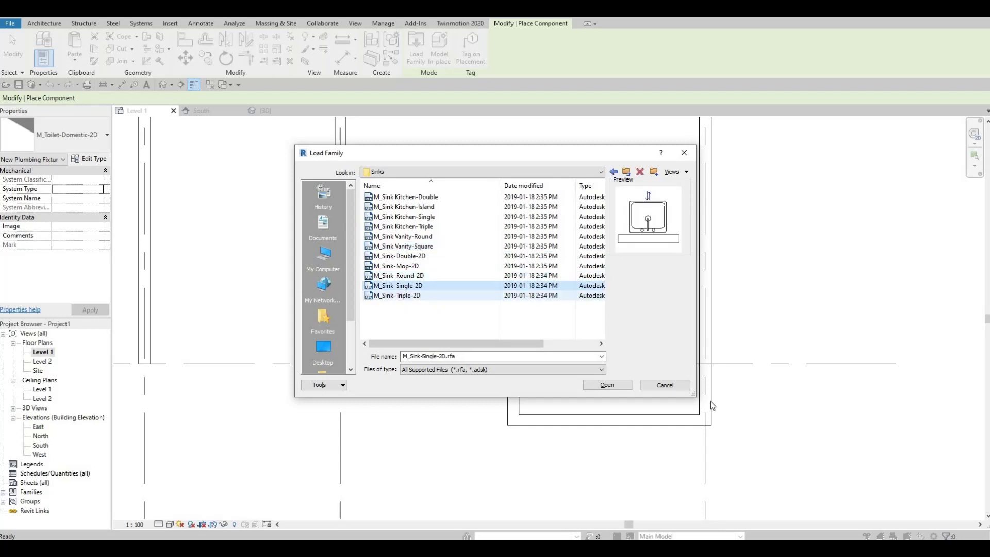
# Load M_Sink-Single-2D, place it on the bathroom's right wall, and nudge it slightly right
pyautogui.press('Return')
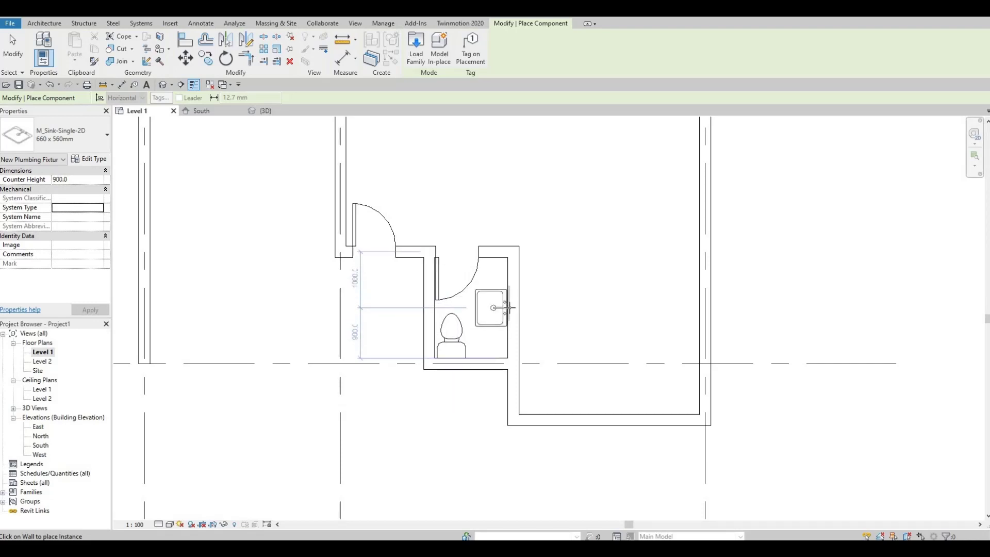
pyautogui.click(509, 308)
pyautogui.press('Escape')
pyautogui.press('Escape')
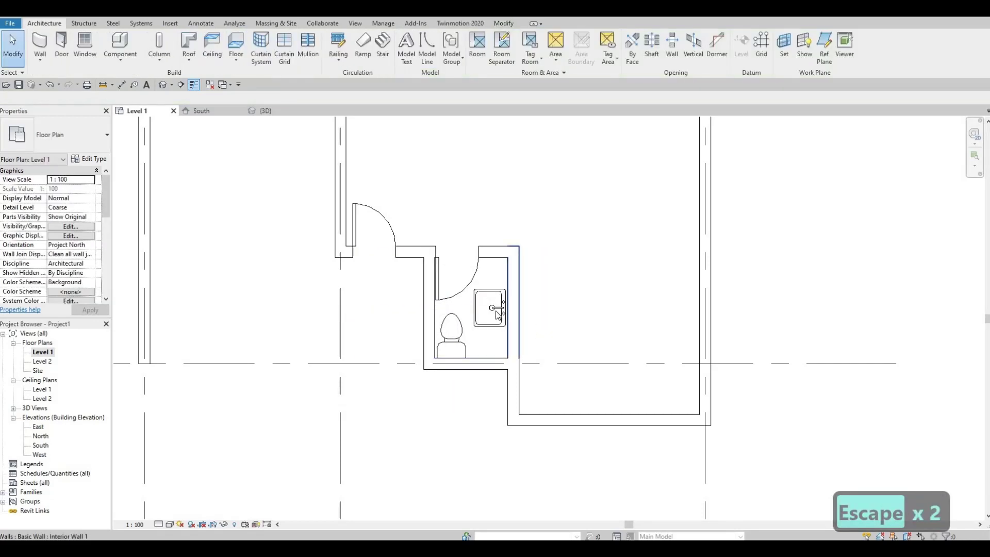
pyautogui.press('Escape')
pyautogui.click(490, 304)
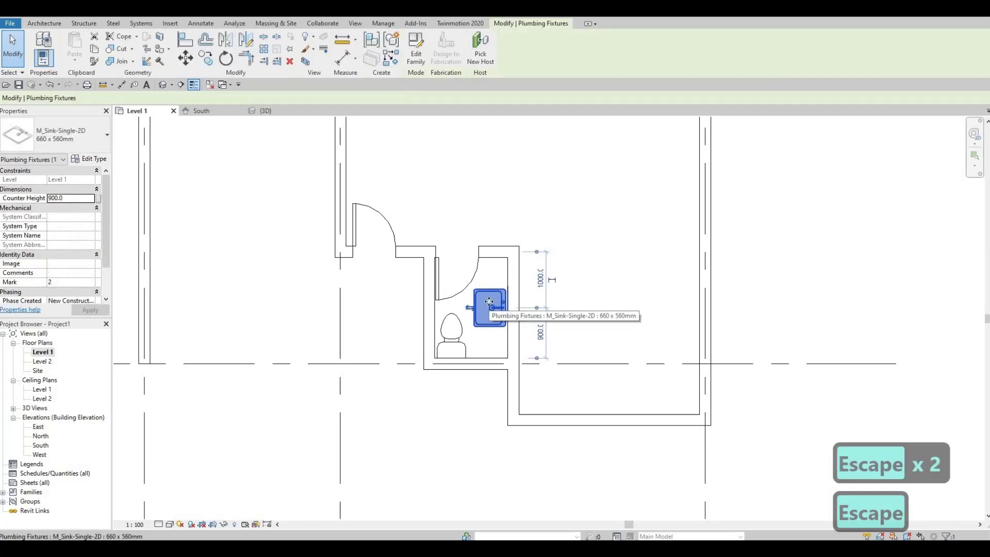
pyautogui.press('Right')
pyautogui.press('Right')
pyautogui.press('Right')
pyautogui.press('Escape')
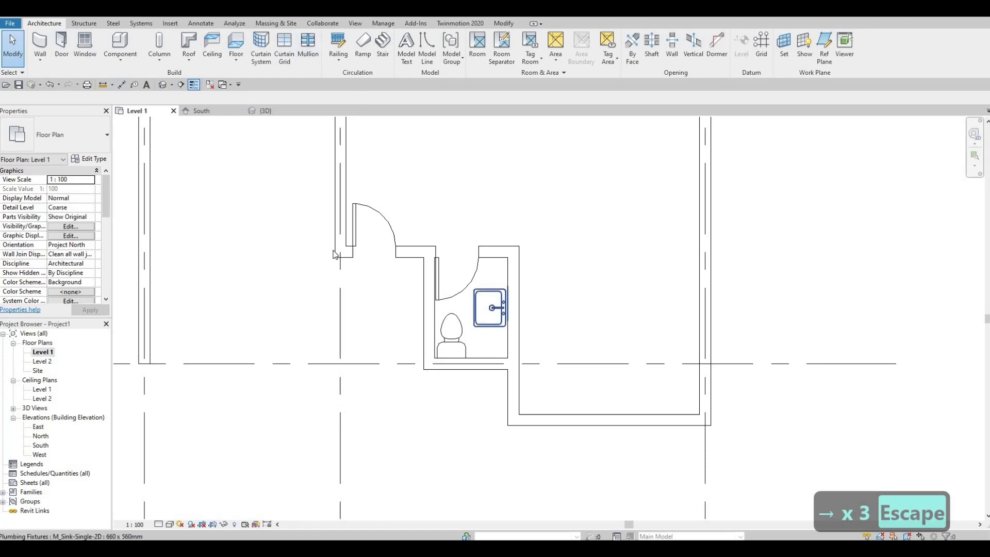
# Check the sink's 660 x 560mm type in the type list, then zoom out
pyautogui.click(480, 325)
pyautogui.click(72, 135)
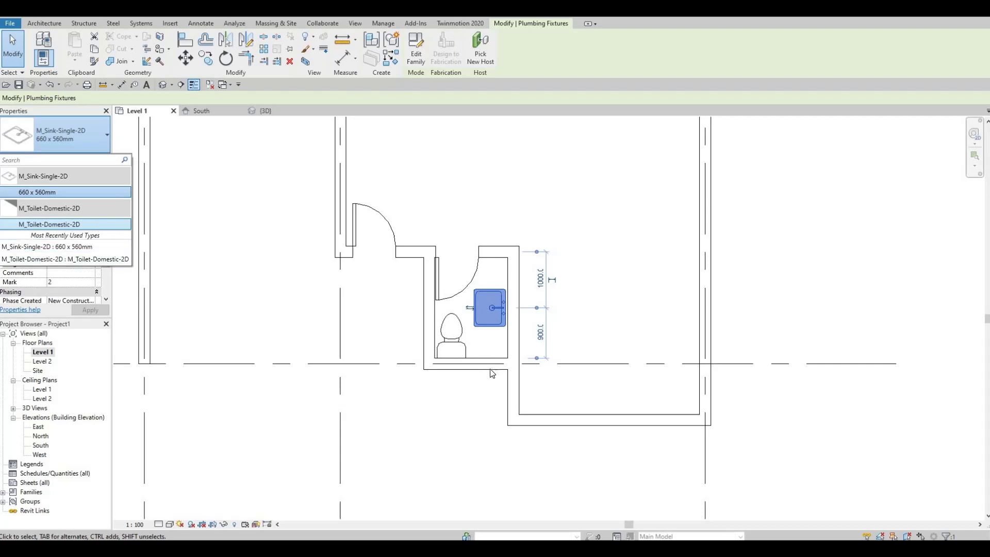
pyautogui.press('Escape')
pyautogui.press('Escape')
pyautogui.scroll(-2, 495, 300)
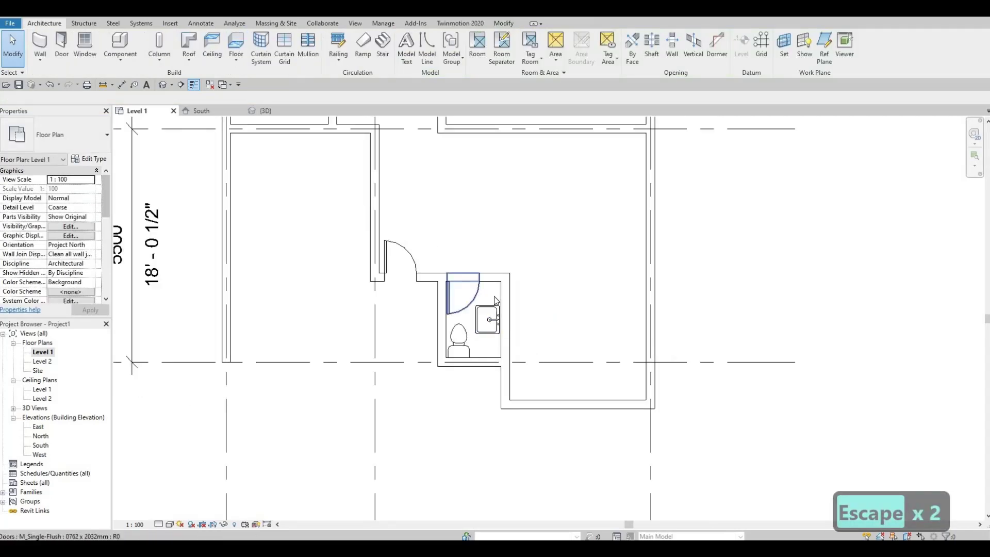
pyautogui.scroll(-3, 494, 299)
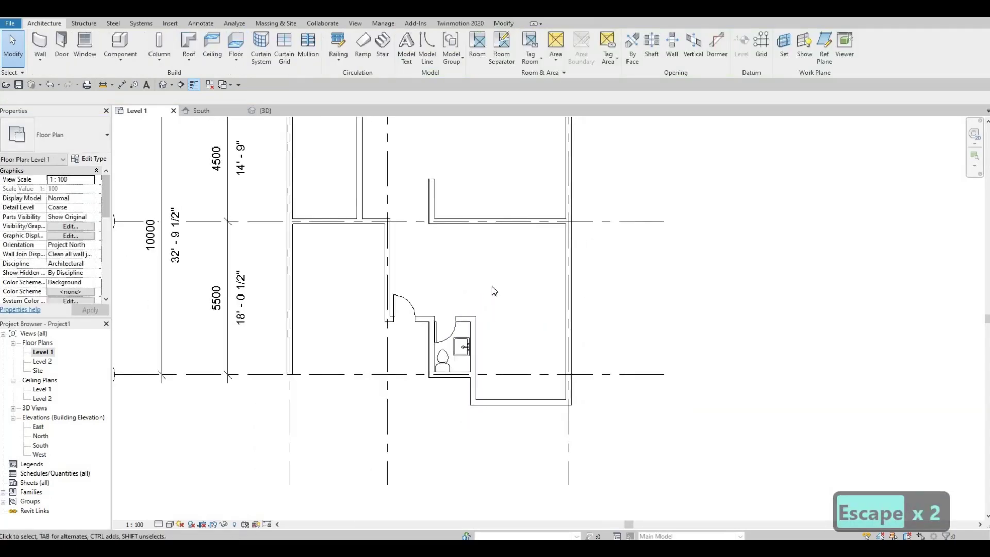
pyautogui.scroll(-3, 492, 286)
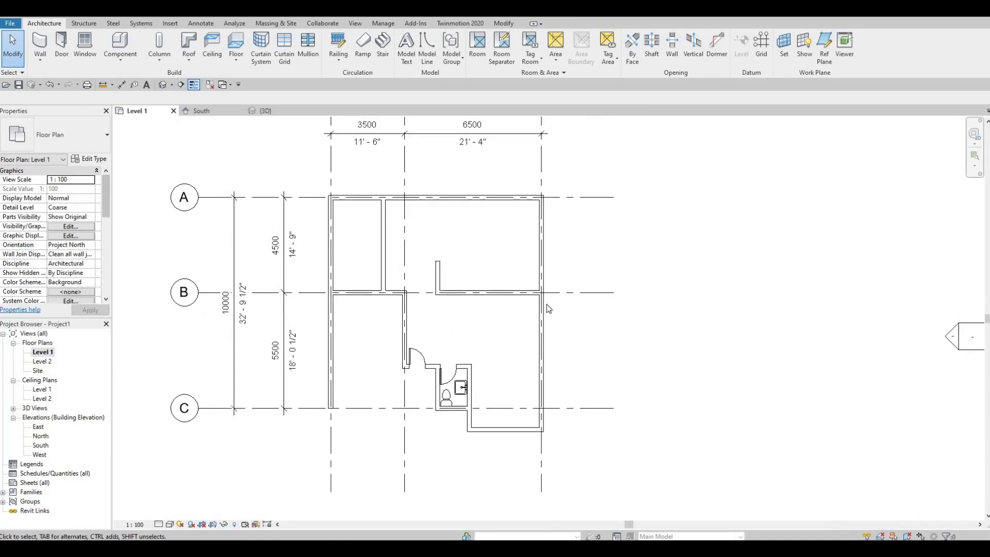
# In Load Family, browse the Canada library to the Furniture > Seating folder
pyautogui.moveTo(495, 393); pyautogui.dragTo(493, 366, button='middle')
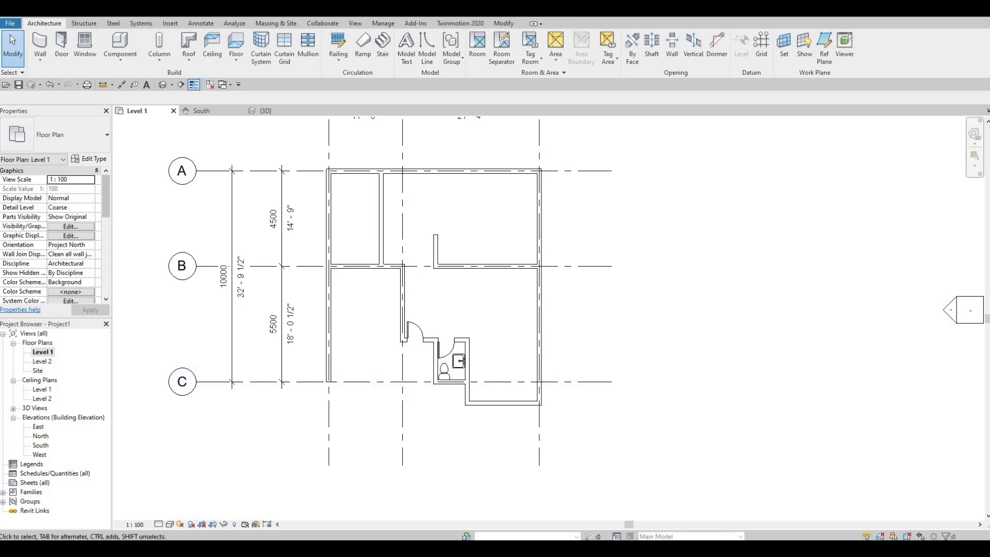
pyautogui.click(170, 24)
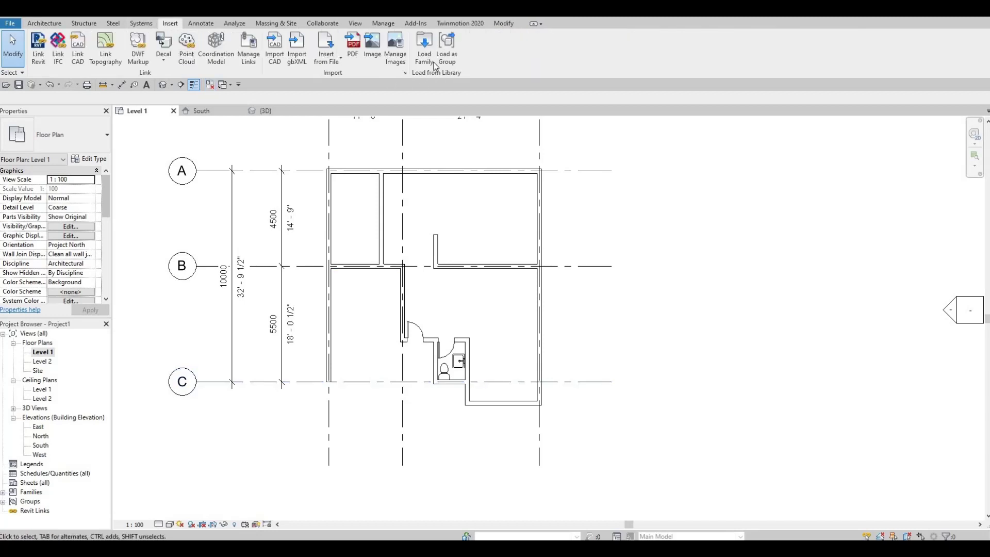
pyautogui.click(424, 47)
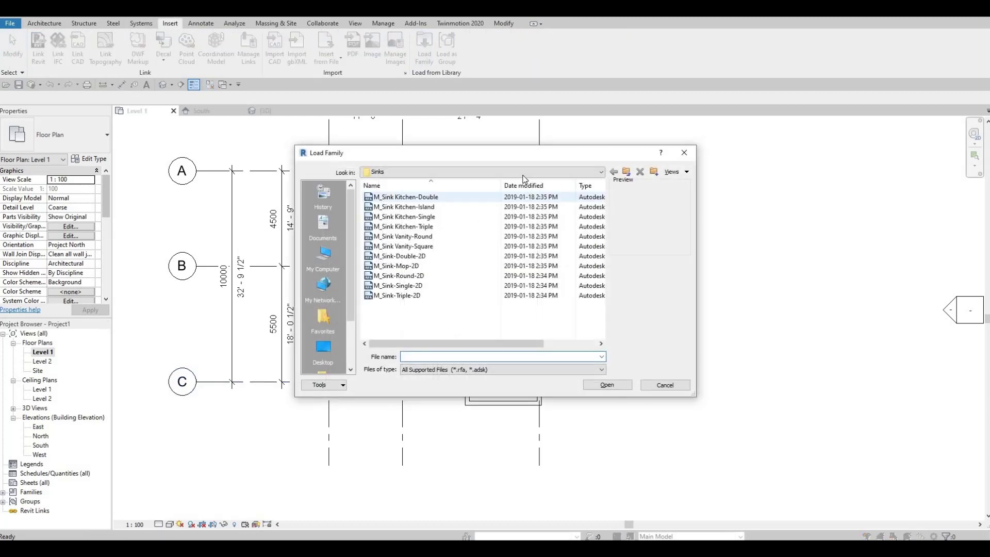
pyautogui.click(490, 172)
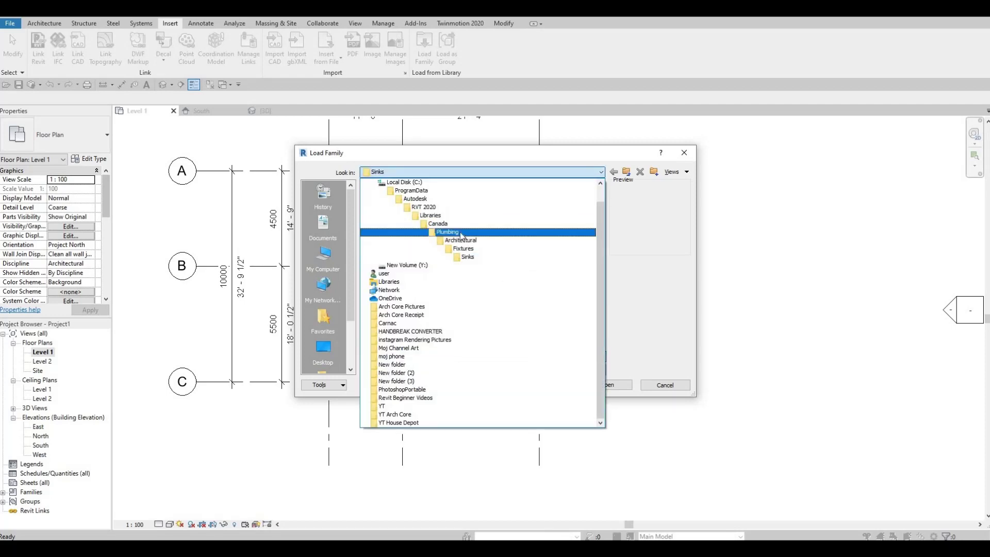
pyautogui.click(430, 226)
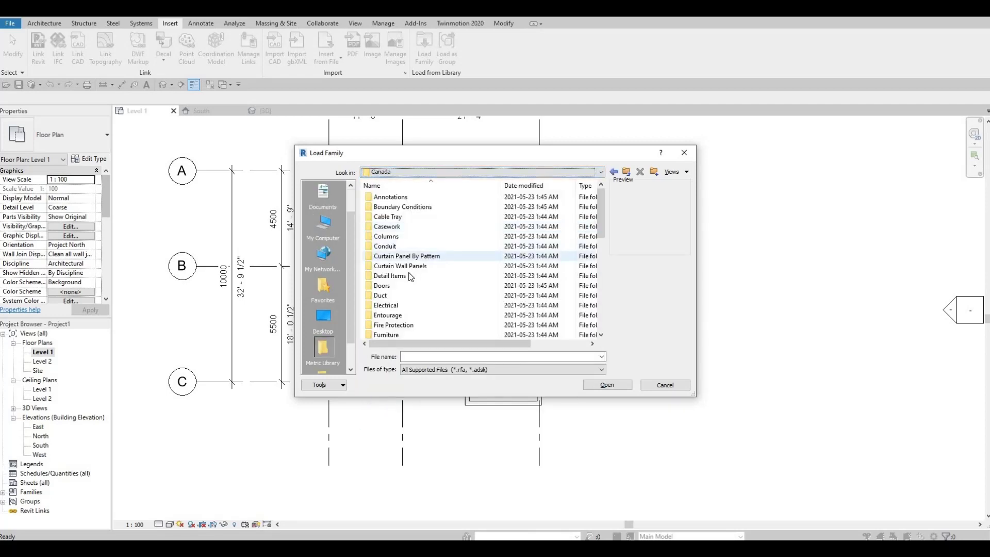
pyautogui.scroll(-1, 403, 318)
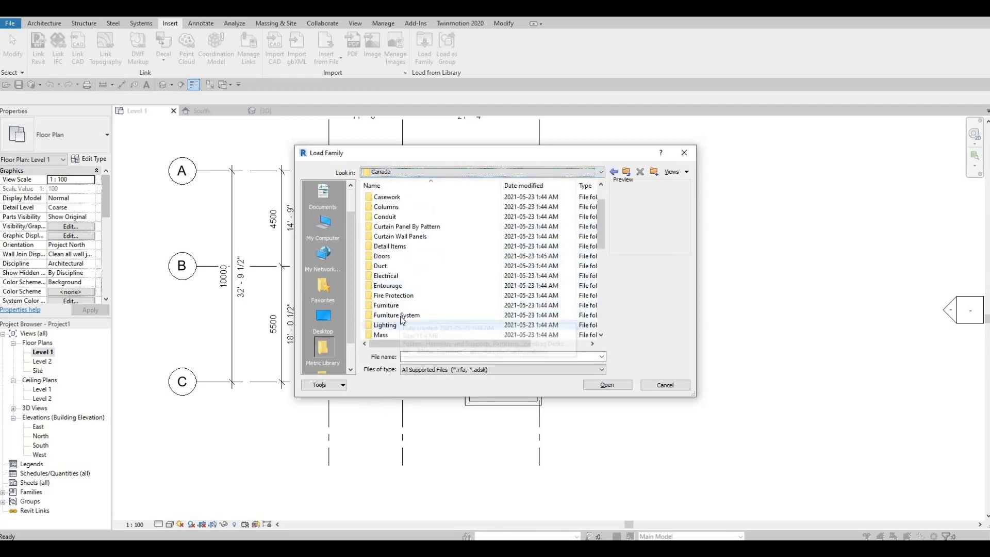
pyautogui.click(386, 305)
pyautogui.click(615, 385)
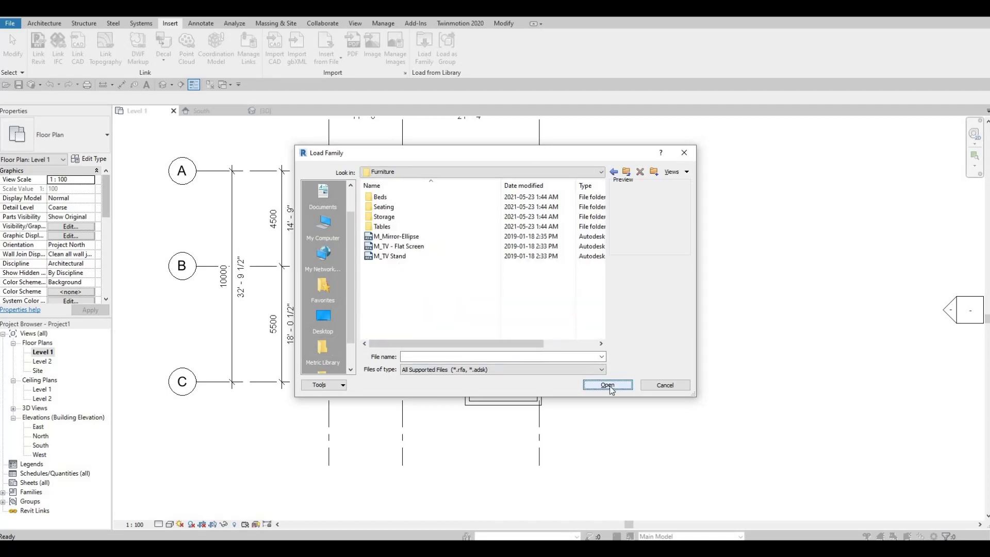
pyautogui.click(391, 209)
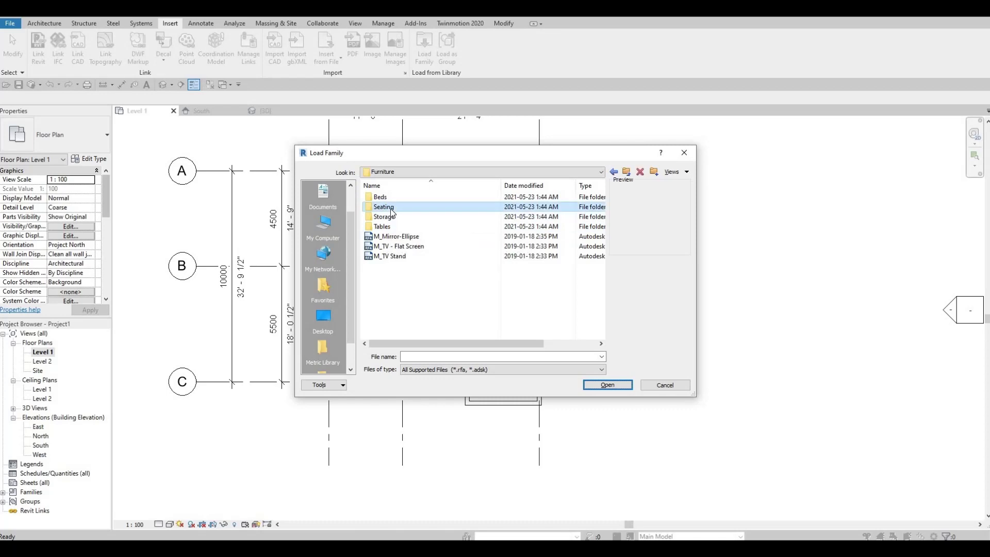
pyautogui.doubleClick(392, 207)
# Select M_Chair-Corbu and M_Sofa-Corbu together and load both families
pyautogui.click(395, 207)
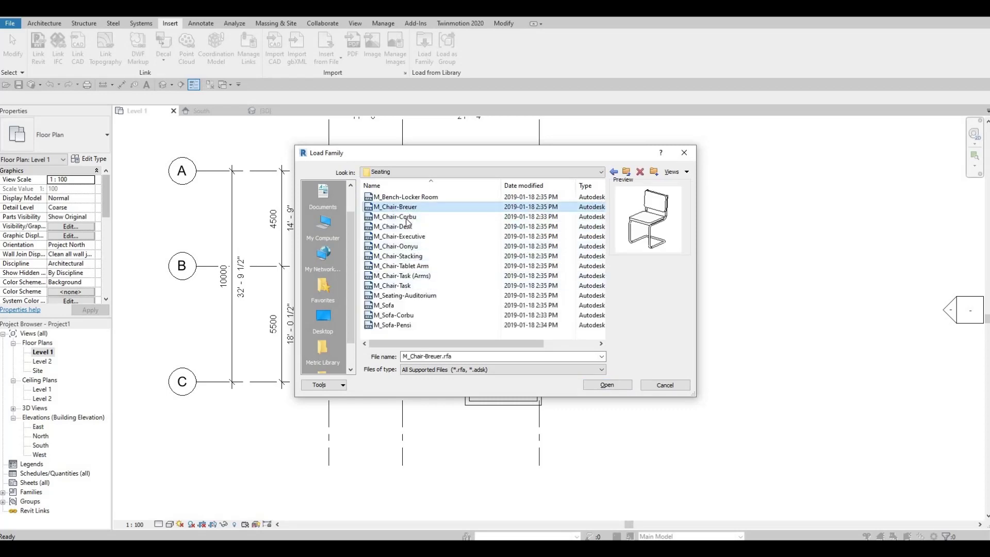
pyautogui.click(400, 217)
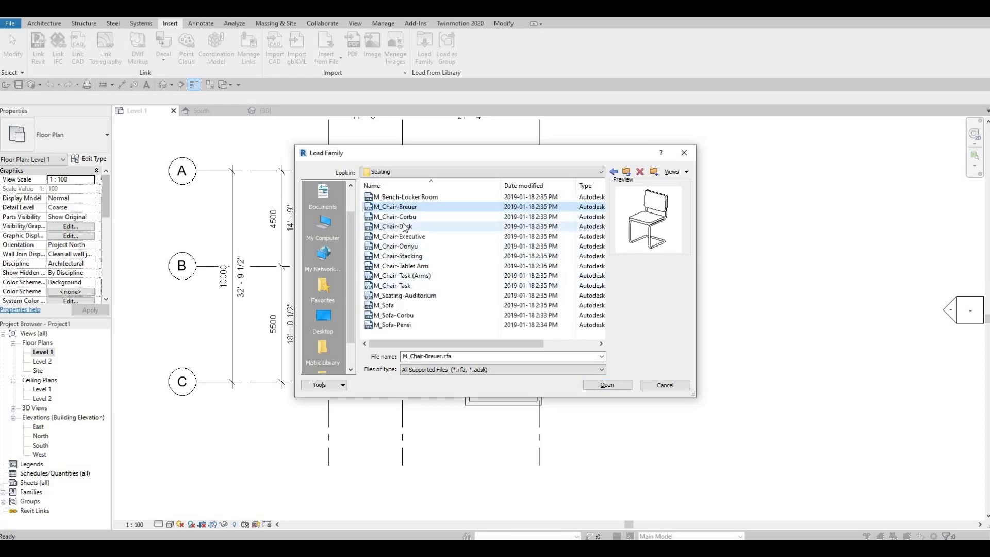
pyautogui.keyDown('shift'); pyautogui.click(405, 316); pyautogui.keyUp('shift')
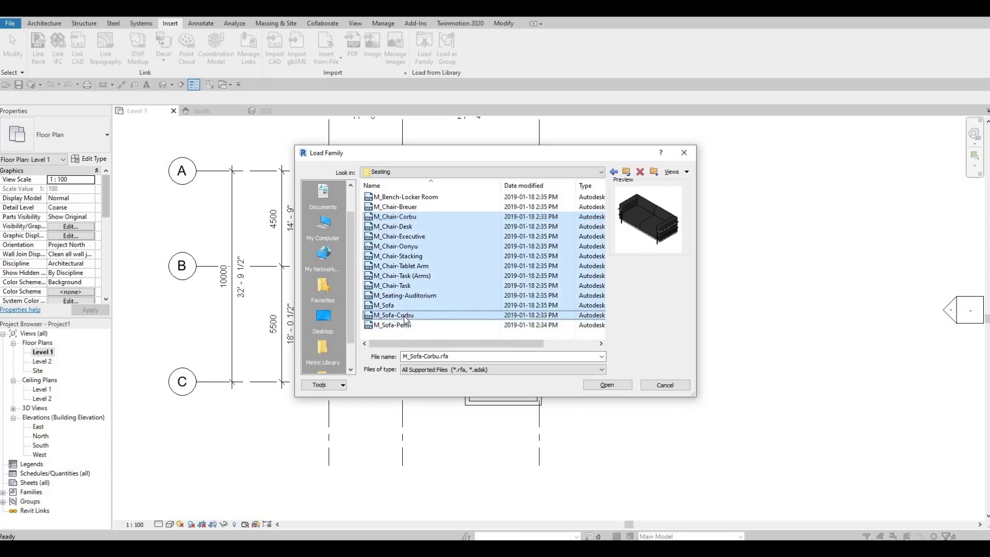
pyautogui.click(410, 316)
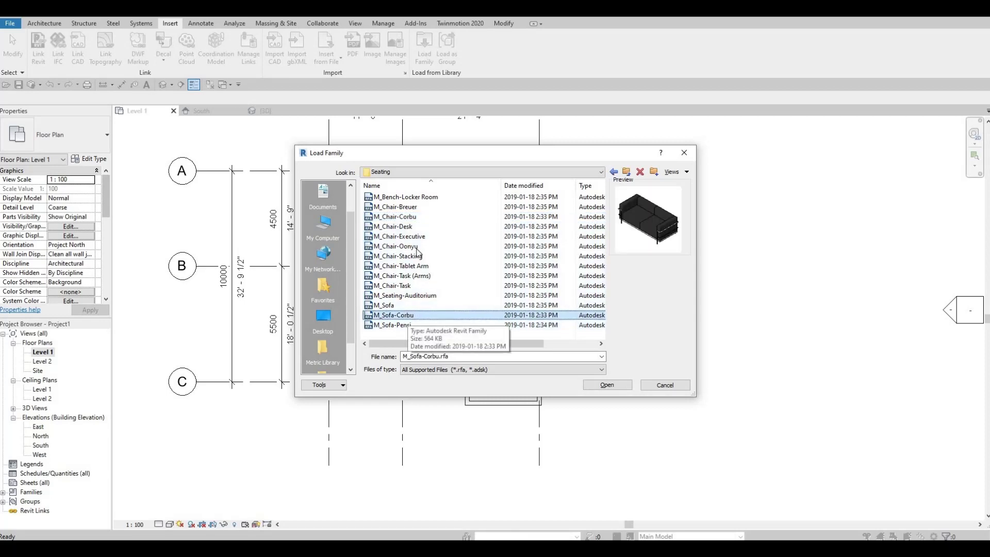
pyautogui.click(407, 217)
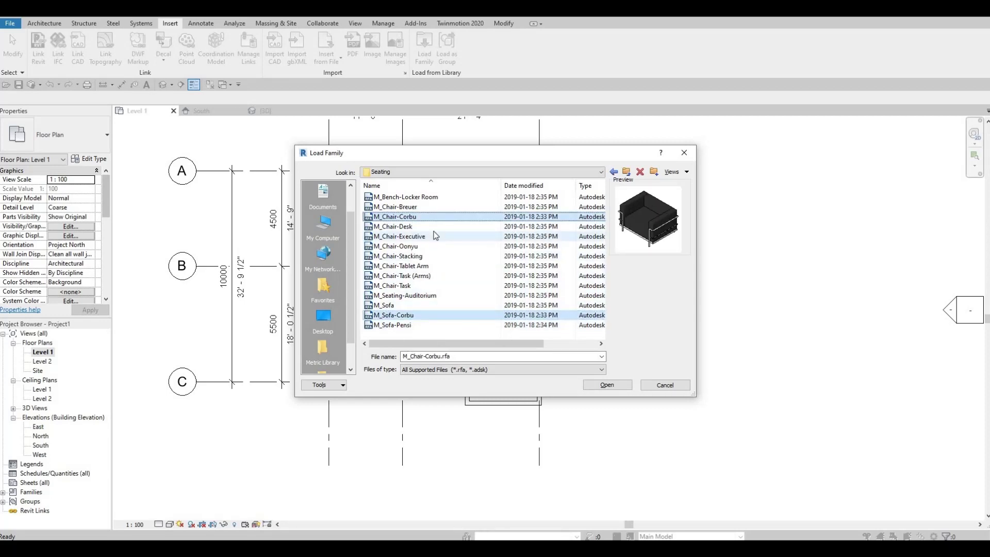
pyautogui.click(608, 386)
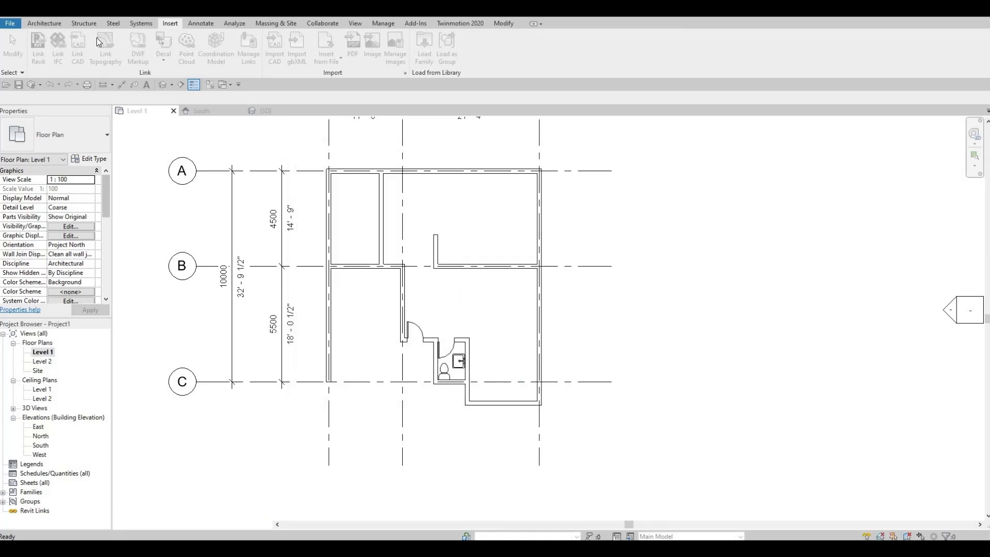
# Place two M_Sofa-Corbu sofas, one along the south wall and one vertical beside the bathroom
pyautogui.click(43, 23)
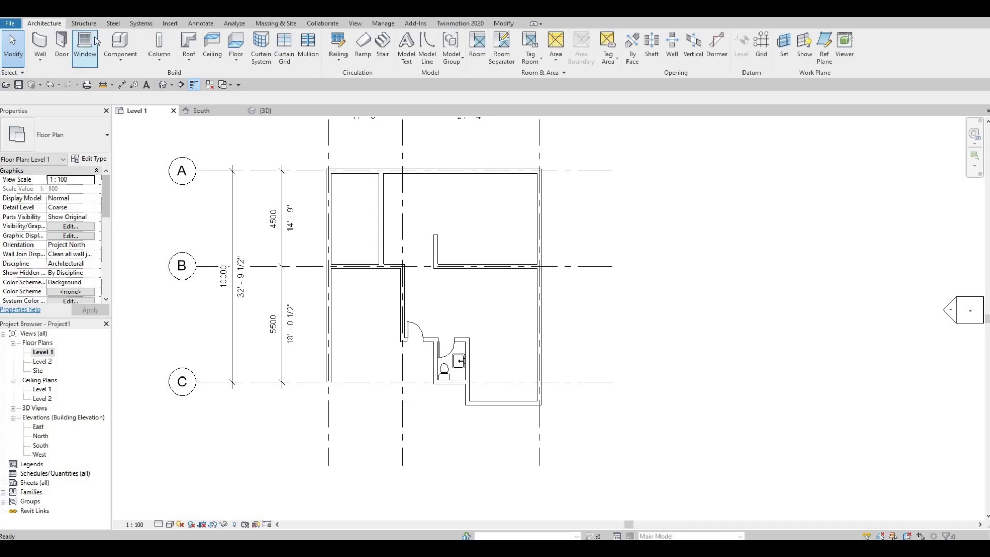
pyautogui.click(124, 43)
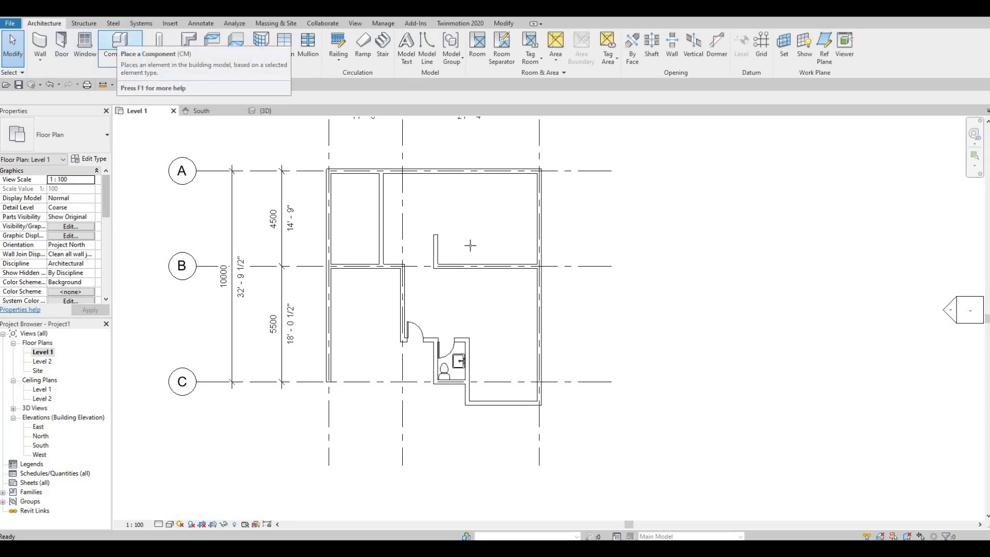
pyautogui.scroll(3, 502, 389)
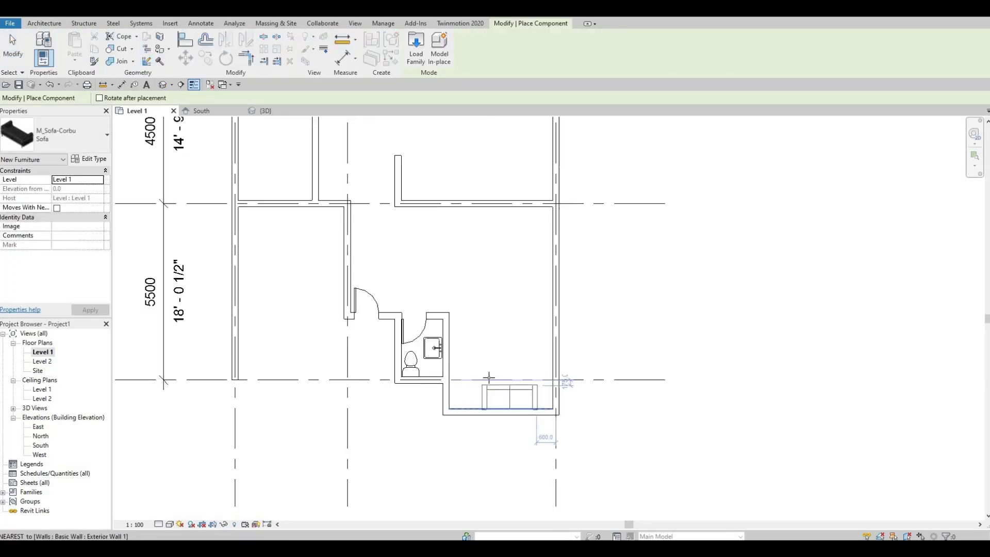
pyautogui.press('space')
pyautogui.press('space')
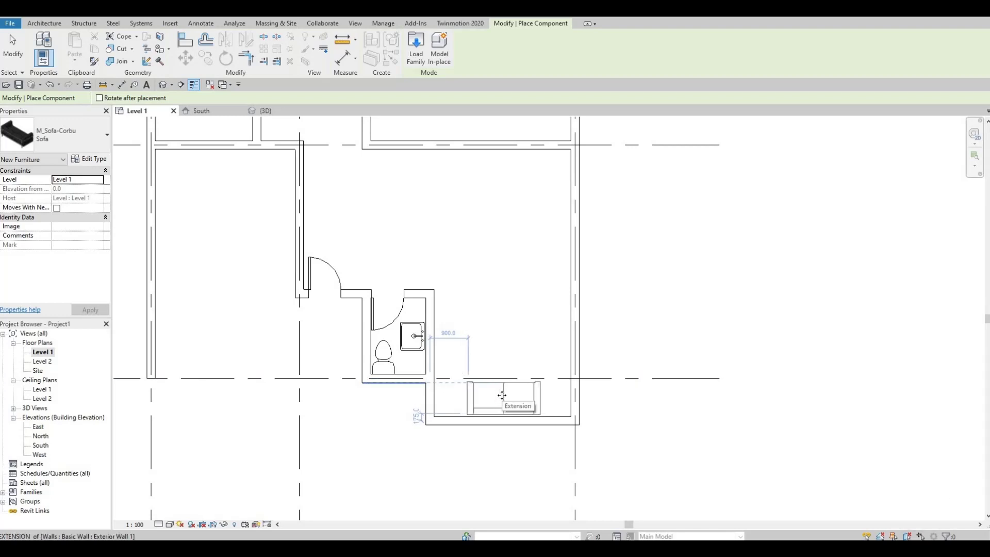
pyautogui.click(468, 350)
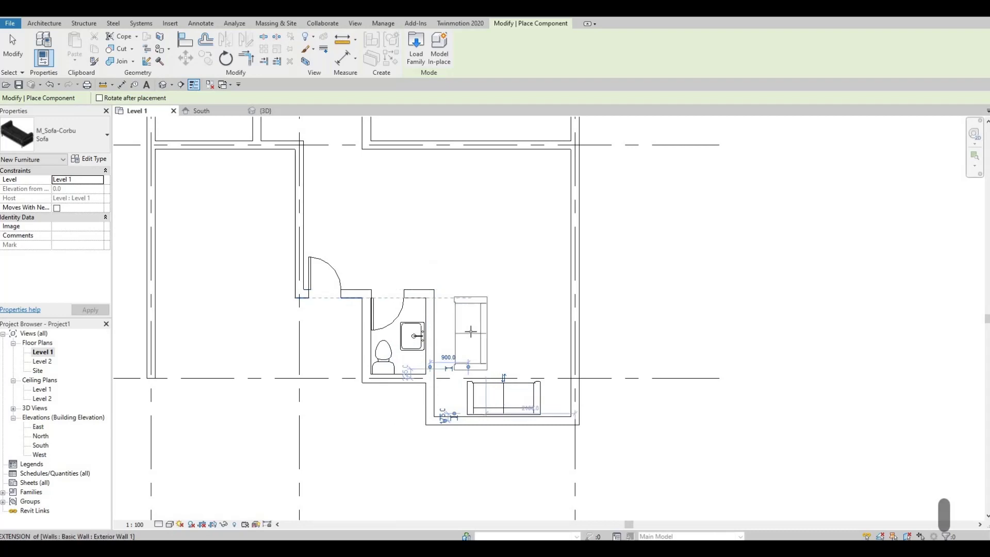
pyautogui.press('space')
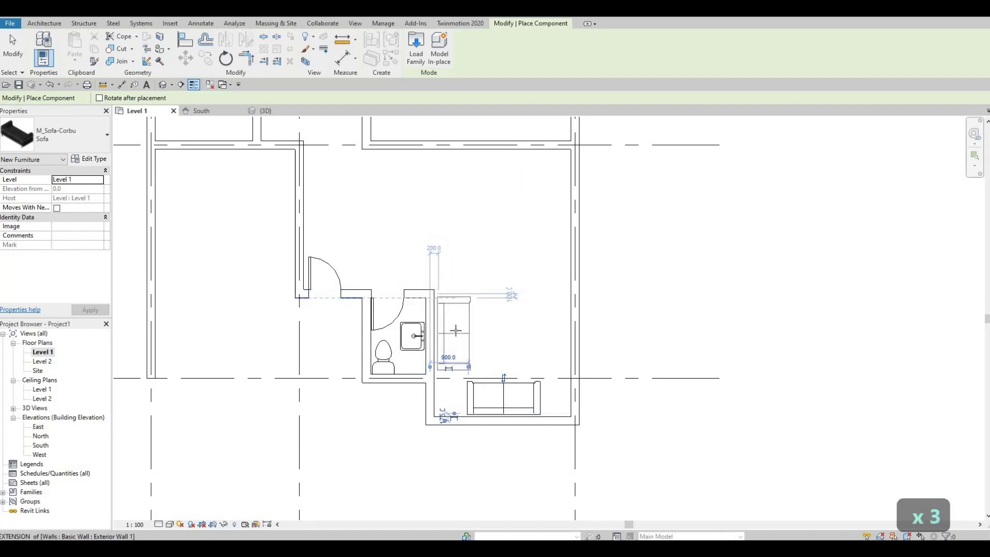
pyautogui.click(503, 276)
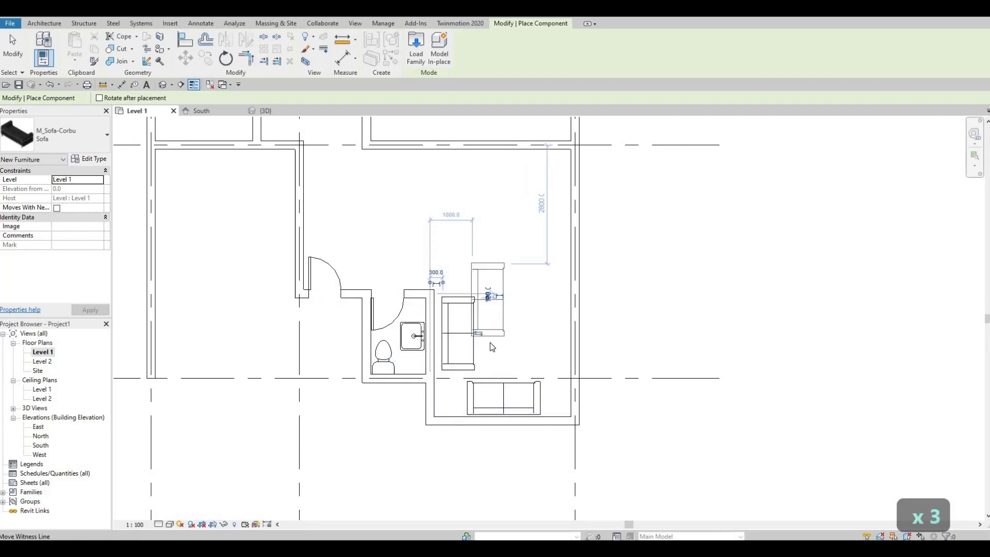
pyautogui.moveTo(464, 224); pyautogui.dragTo(464, 261, button='middle')
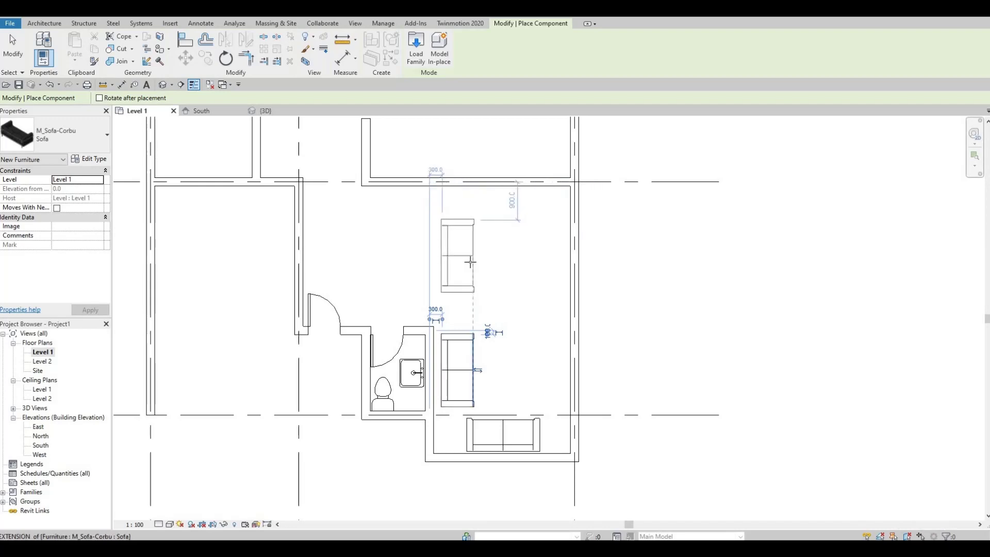
# Place an M_Chair-Corbu armchair in the living room and nudge the south sofa right
pyautogui.click(92, 141)
pyautogui.scroll(10, 47, 215)
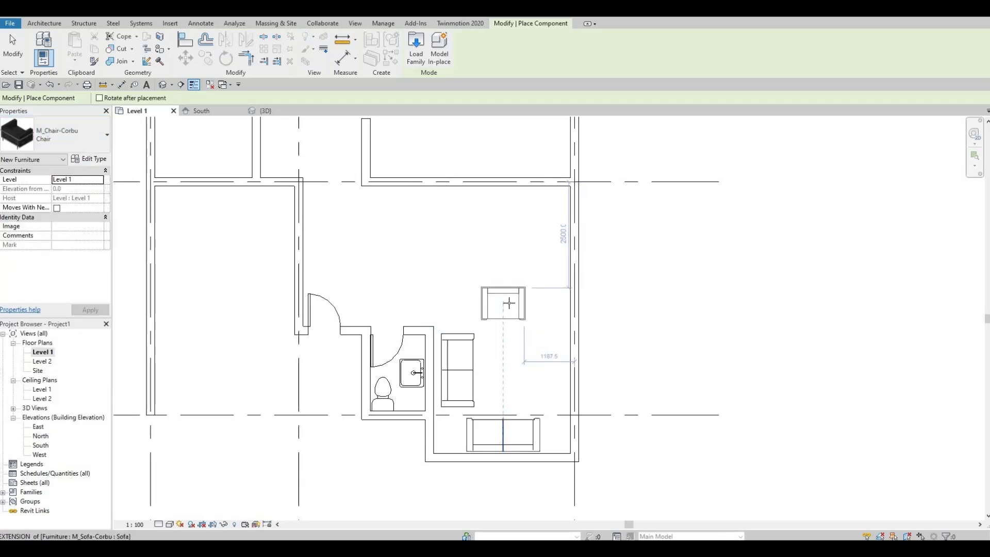
pyautogui.click(509, 304)
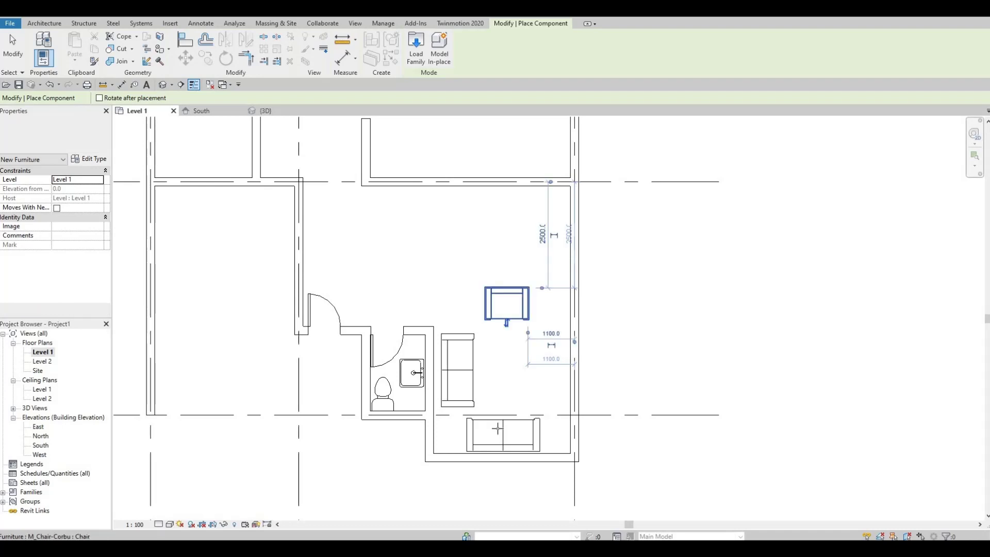
pyautogui.press('Escape')
pyautogui.press('Escape')
pyautogui.press('Escape')
pyautogui.click(500, 437)
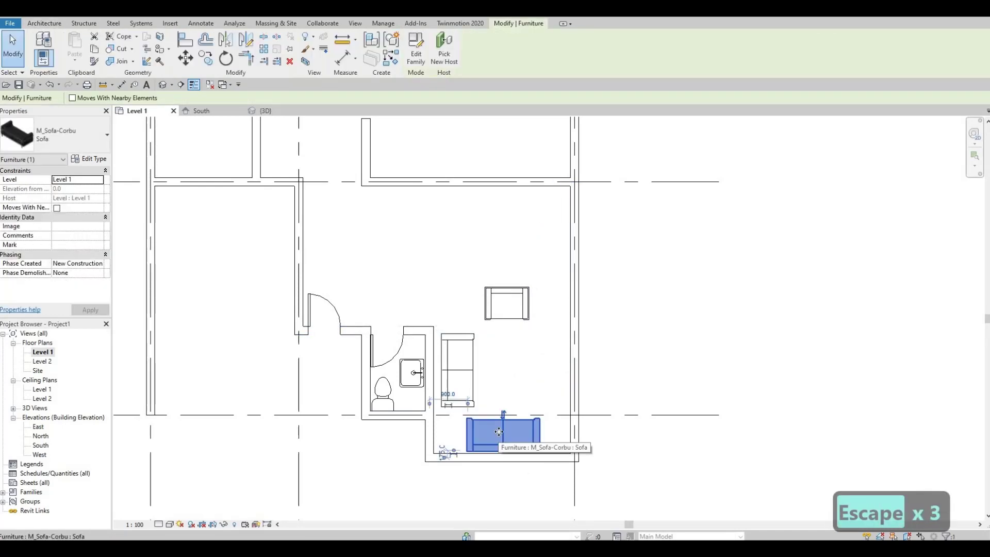
pyautogui.press('Right')
pyautogui.press('Right')
pyautogui.press('Right')
pyautogui.press('Right')
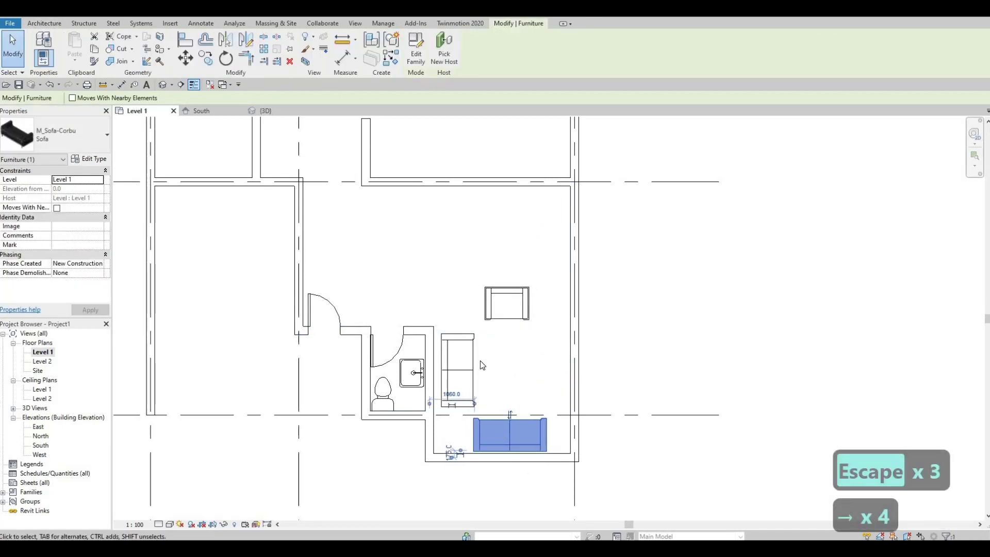
pyautogui.press('Escape')
pyautogui.press('Escape')
pyautogui.scroll(-4, 447, 355)
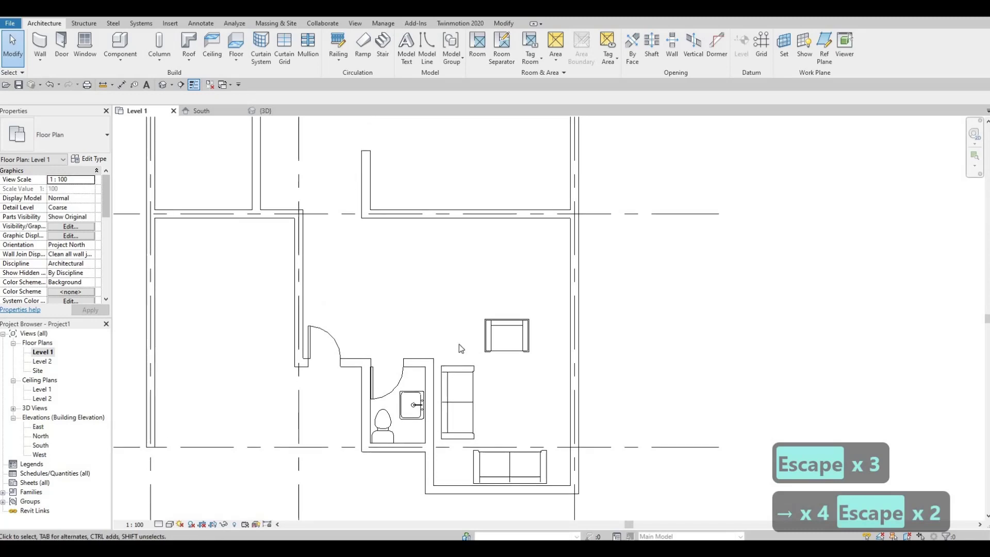
pyautogui.keyDown('ctrl'); pyautogui.scroll(1, 441, 328); pyautogui.keyUp('ctrl')
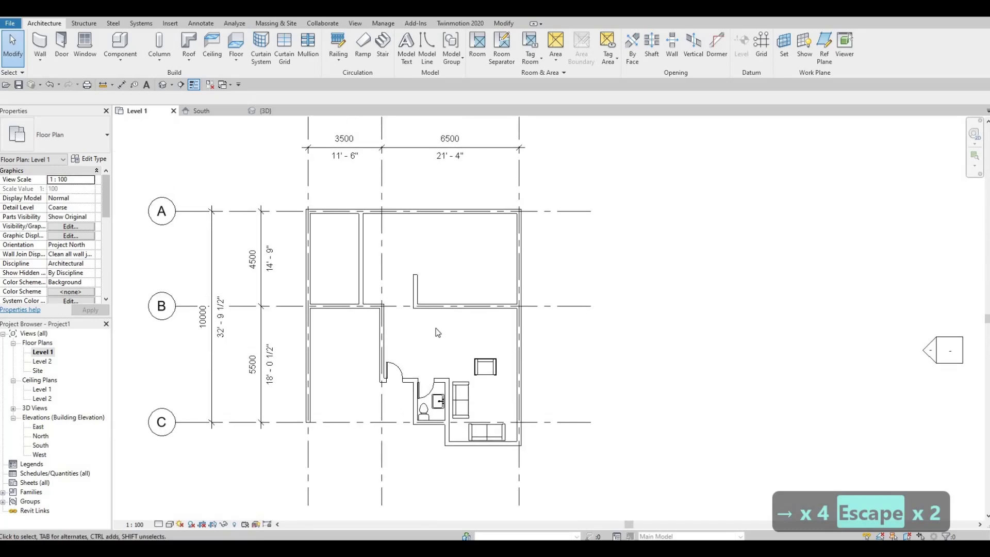